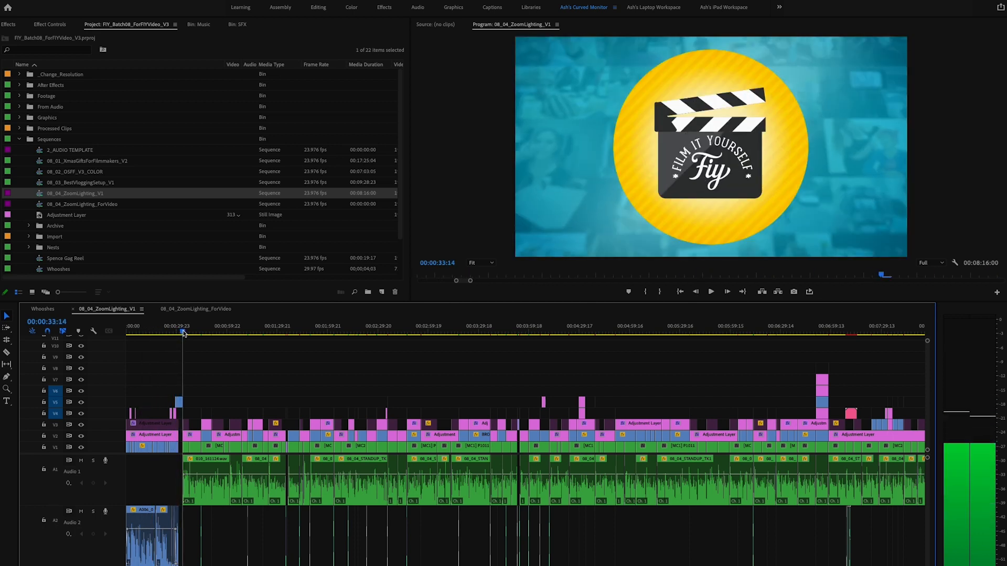
Scrub through the finished 08_04_ZoomLighting_V1 sequence and return to the empty 08_04_ZoomLighting_ForVideo sequence.
drag(184, 333, 550, 374)
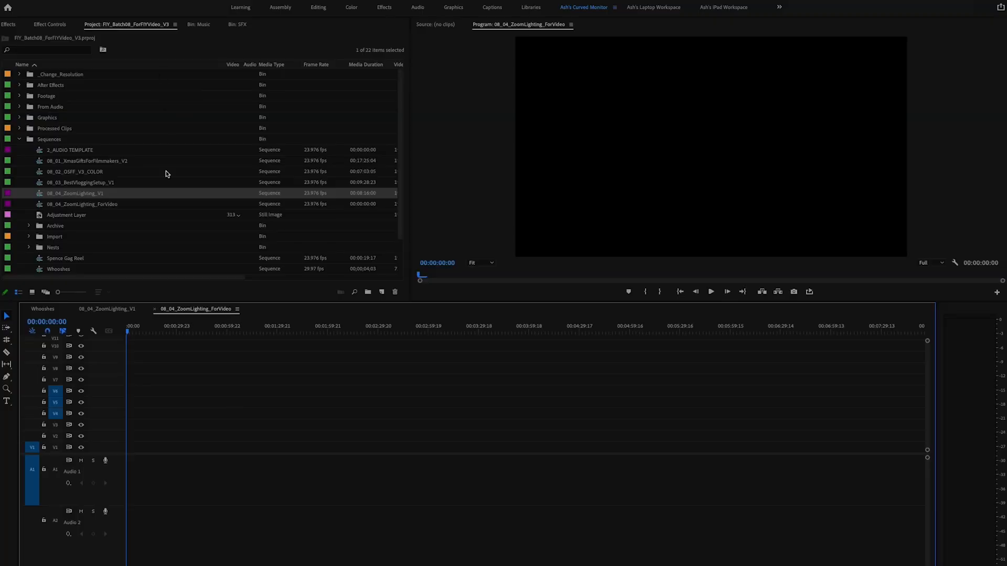
click(108, 309)
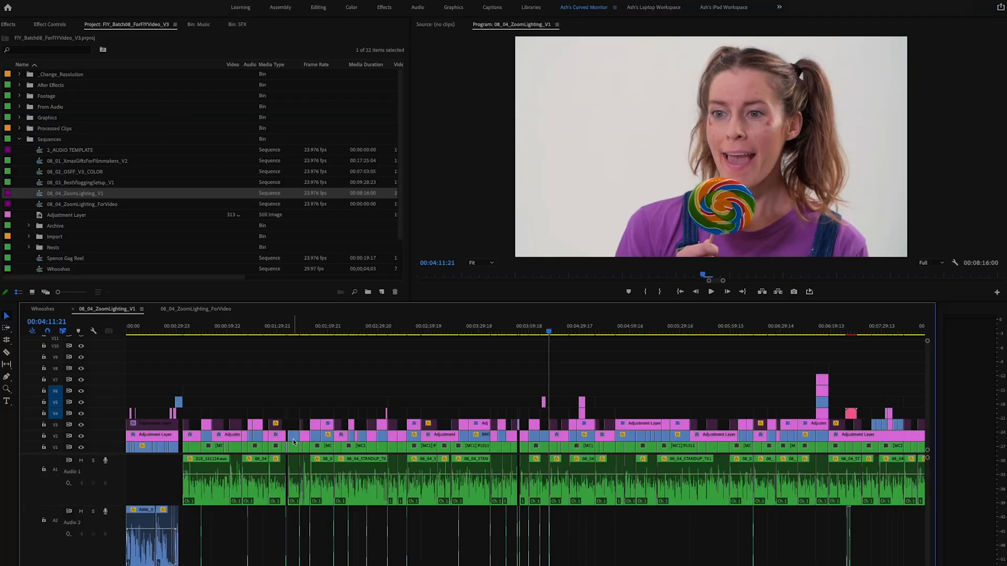
click(194, 329)
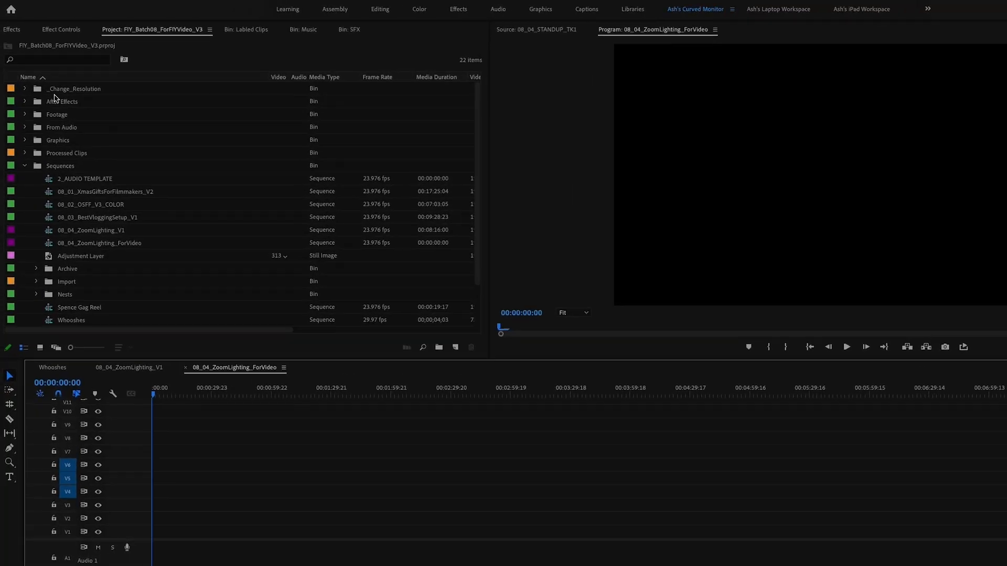
Place 08_04_STANDUP_TK1 from the Labled Clips bin inside Footage onto the empty 08_04_ZoomLighting_ForVideo timeline, starting at V1.
click(26, 115)
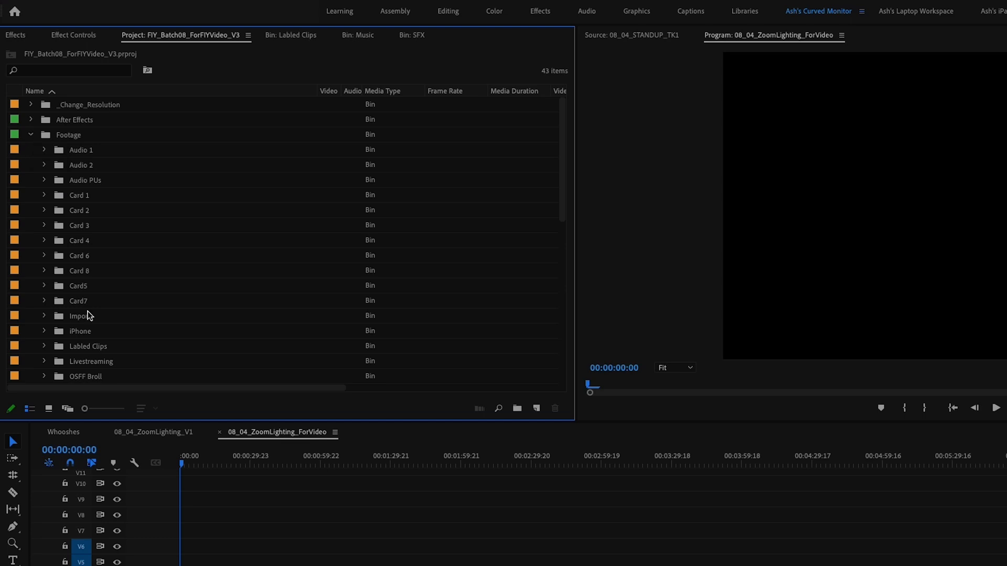
double_click(88, 347)
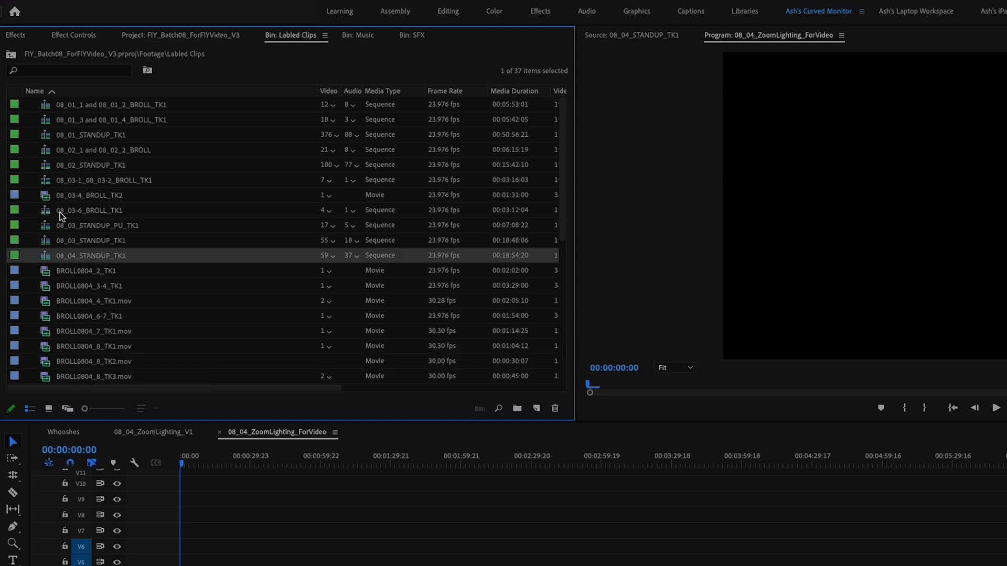
drag(63, 263, 366, 461)
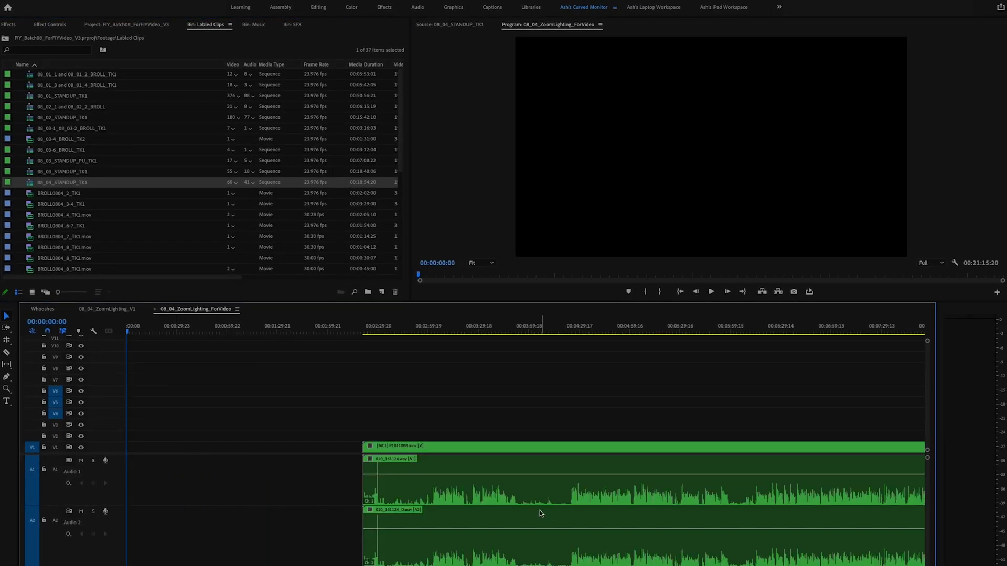
alt+click(524, 487)
alt+click(568, 508)
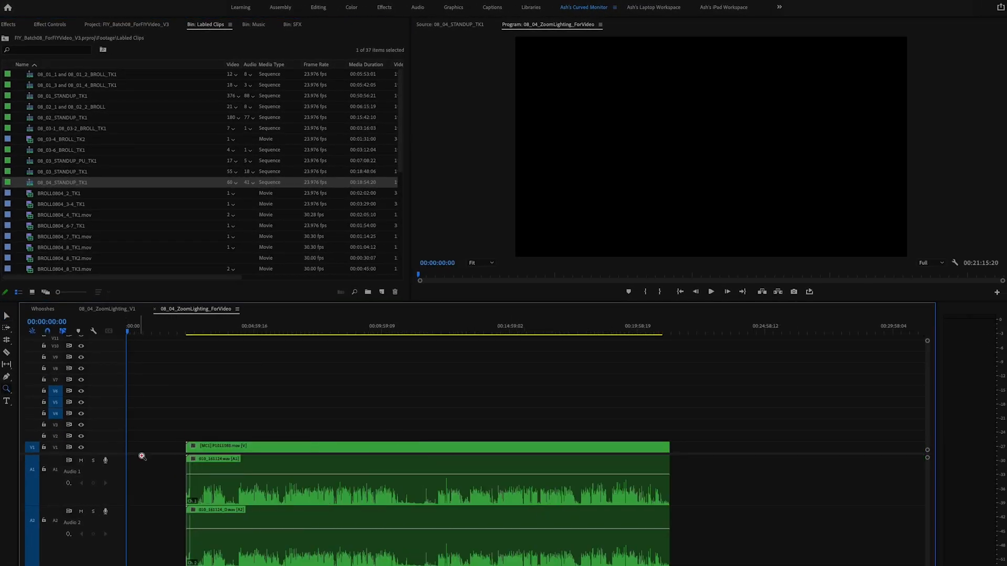
Delete the standup clip's extra audio on tracks A2 to A4, keeping only its audio on A1.
drag(123, 455, 196, 400)
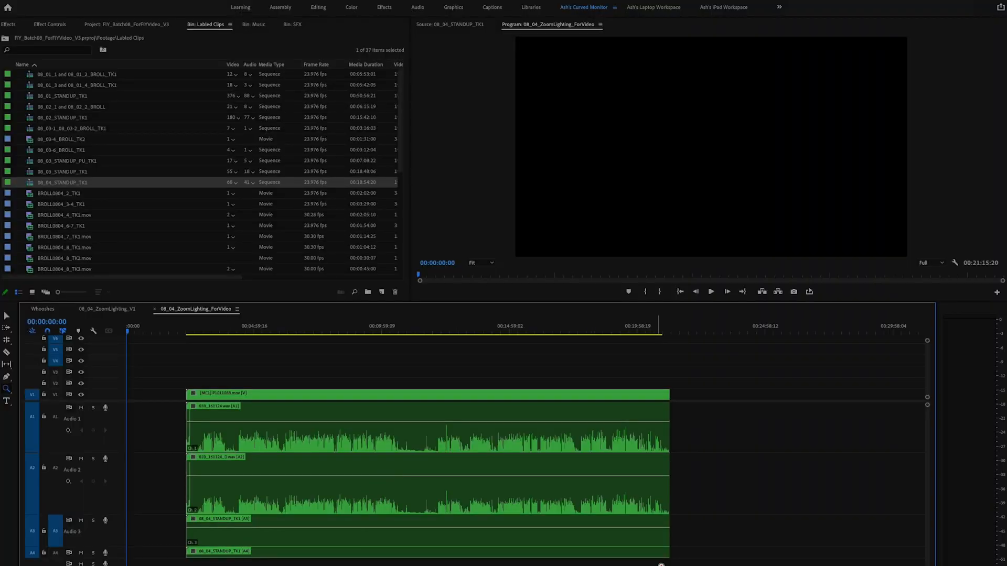
drag(688, 565, 594, 488)
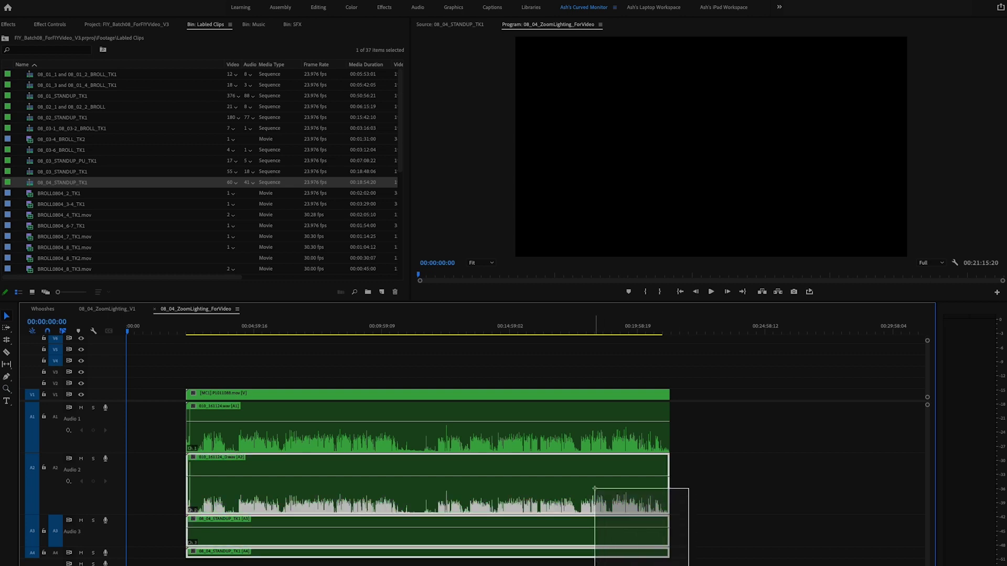
key(Delete)
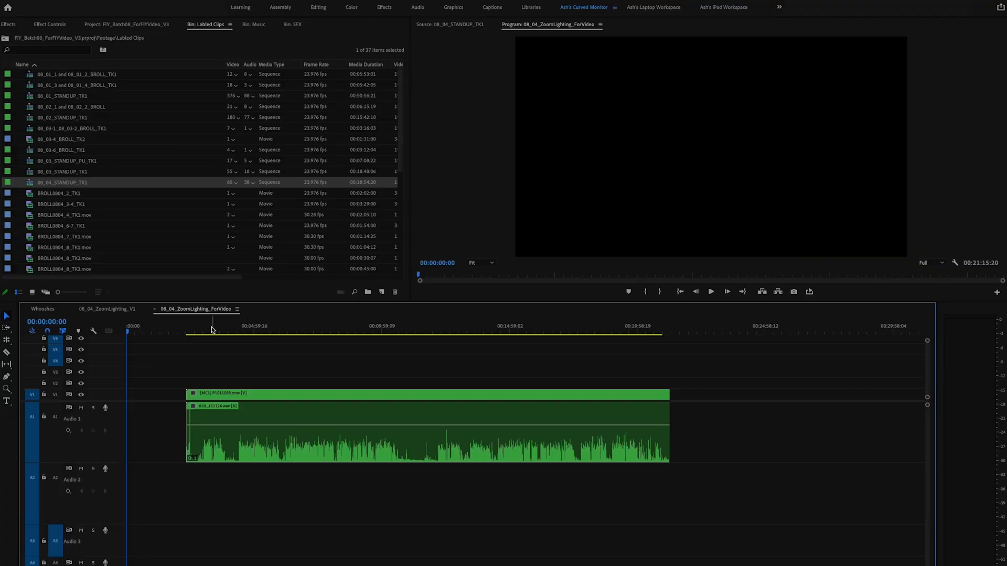
Check the standup footage and move the clip much later on the timeline, leaving a large empty space before it.
drag(212, 329, 310, 341)
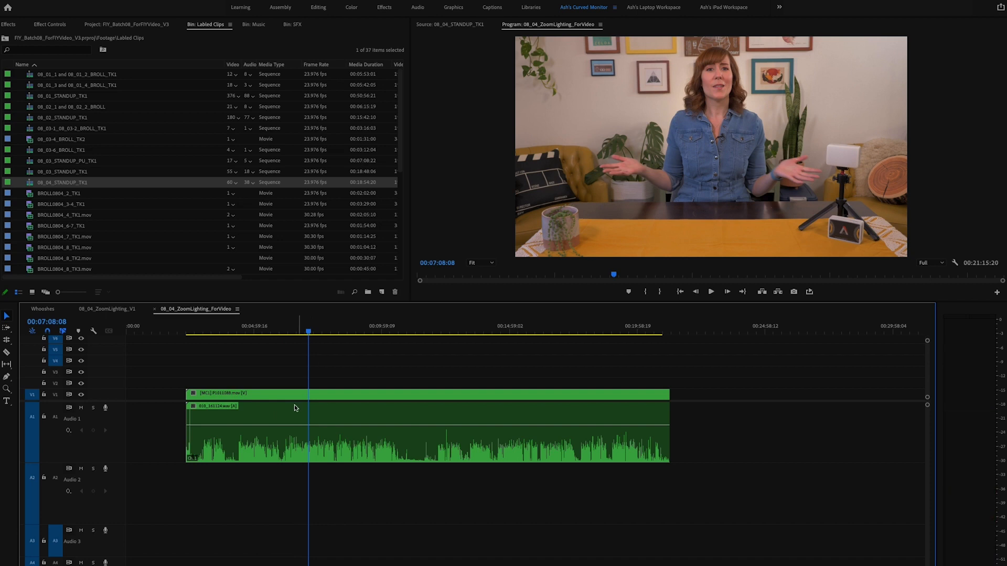
drag(269, 396, 294, 400)
drag(403, 402, 553, 402)
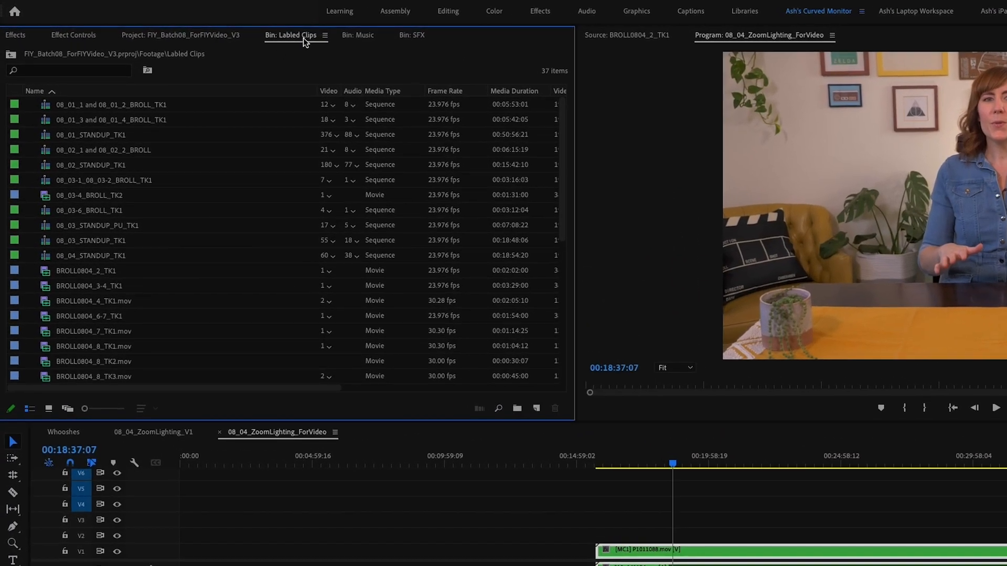
Add A006_01300854_C016.mov from the Card 8 bin ahead of the standup clip and set its scale to 50.
click(183, 36)
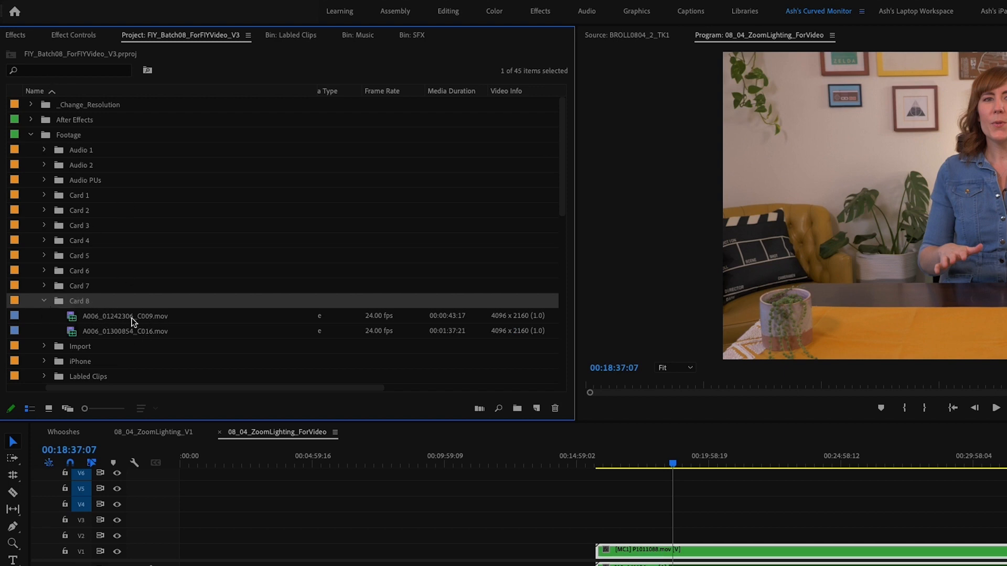
click(120, 333)
drag(86, 336, 283, 553)
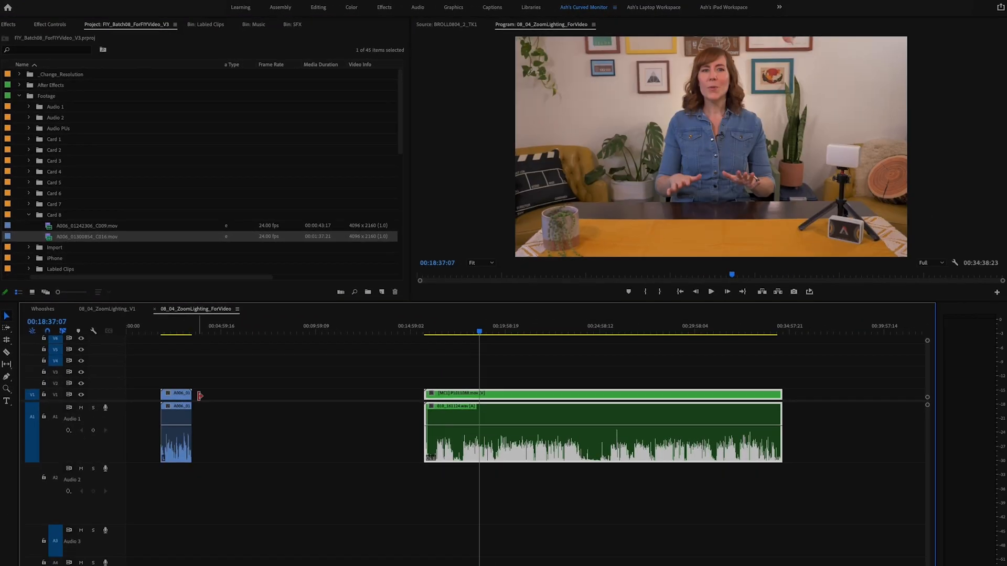
click(183, 332)
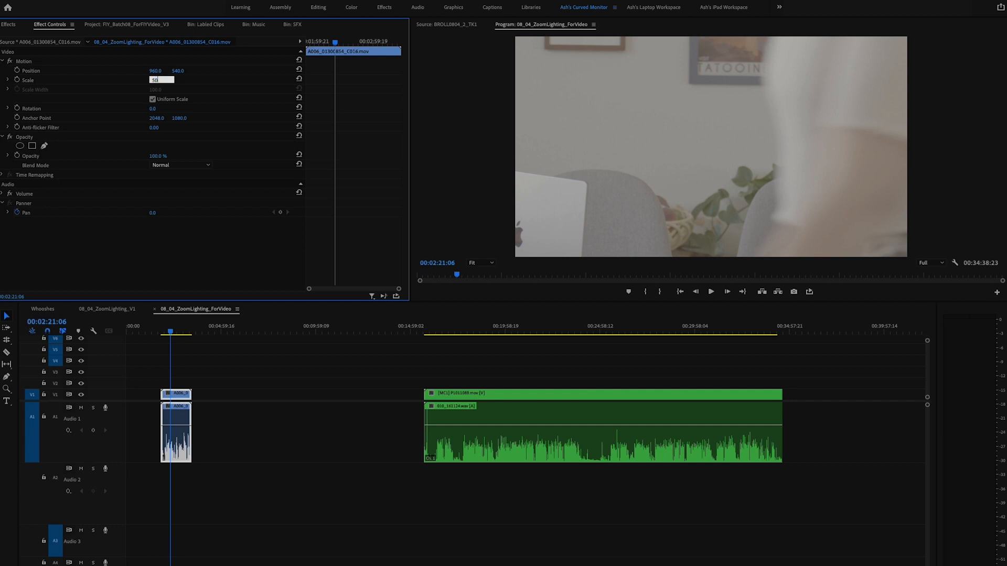
key(Return)
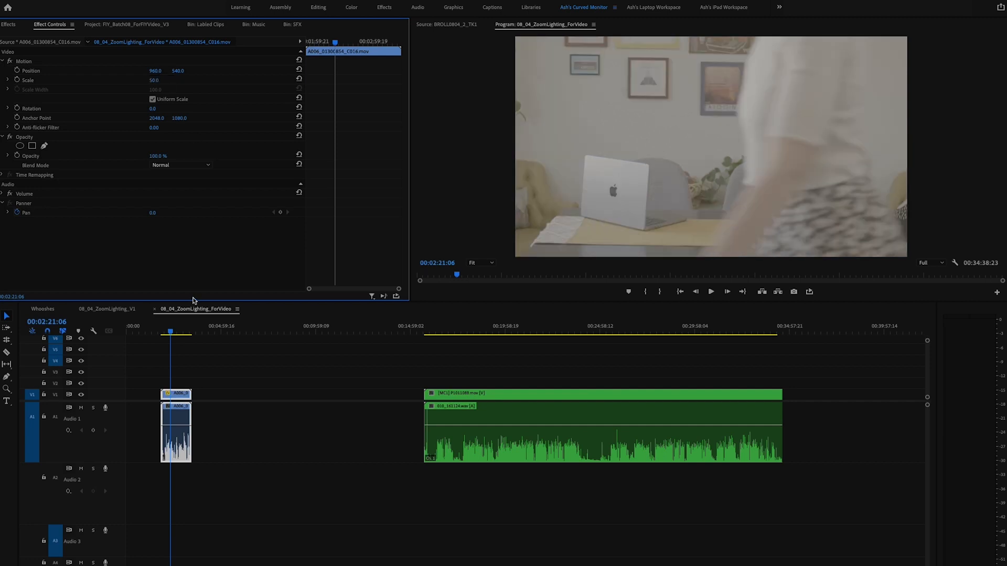
Move the A006_01300854_C016.mov clip to the very start of the timeline and preview its footage.
click(152, 382)
key(v)
drag(221, 394, 148, 401)
drag(144, 326, 145, 325)
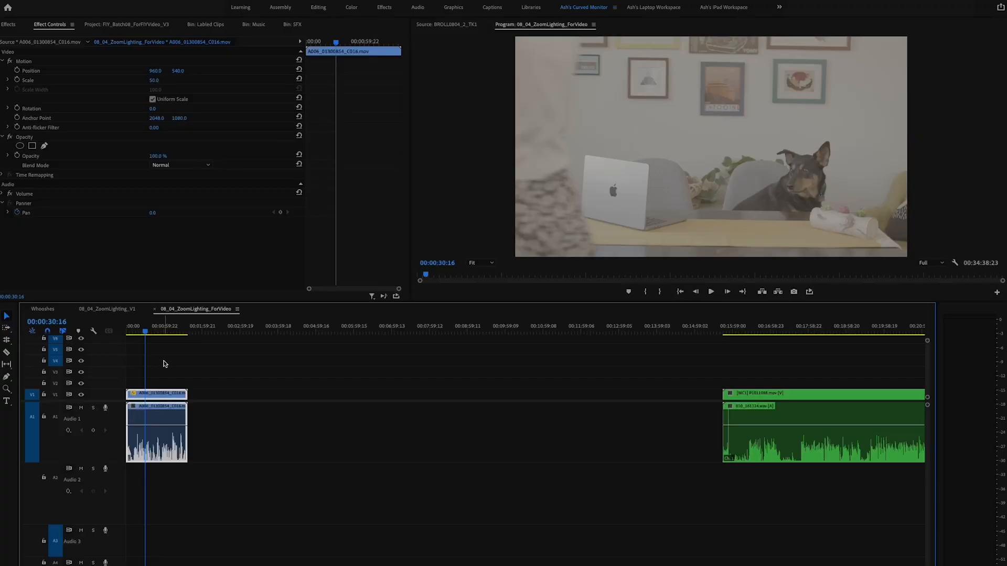
Raise the audio gain of the A006_01300854_C016.mov clip using Adjust Gain by.
key(equal)
key(equal)
key(equal)
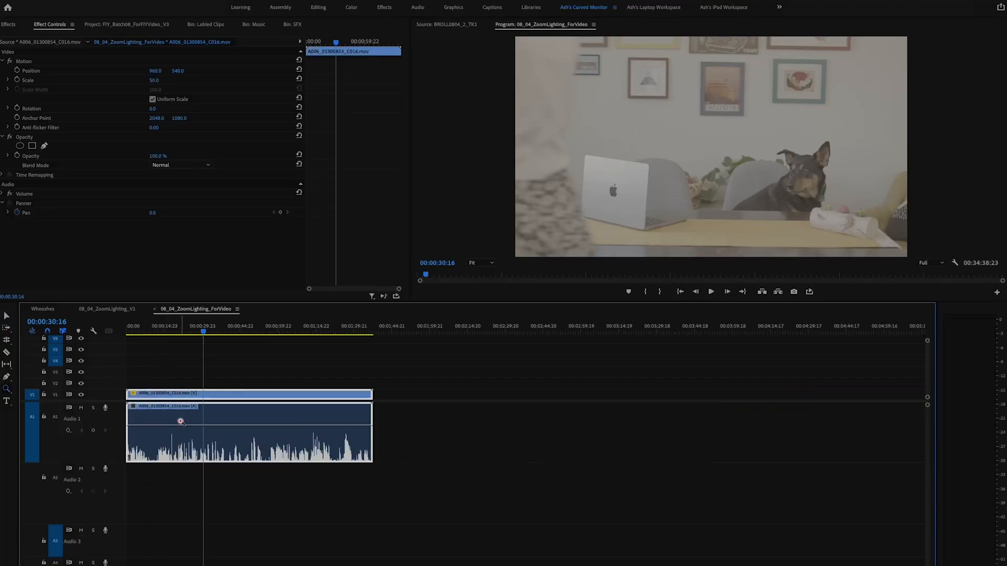
right_click(333, 437)
click(361, 421)
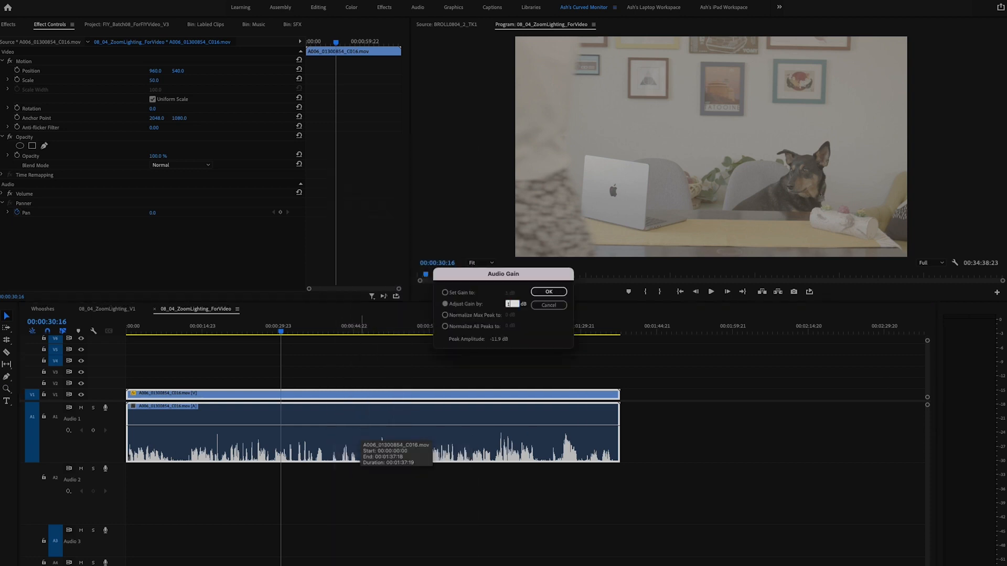
text(1)
key(Return)
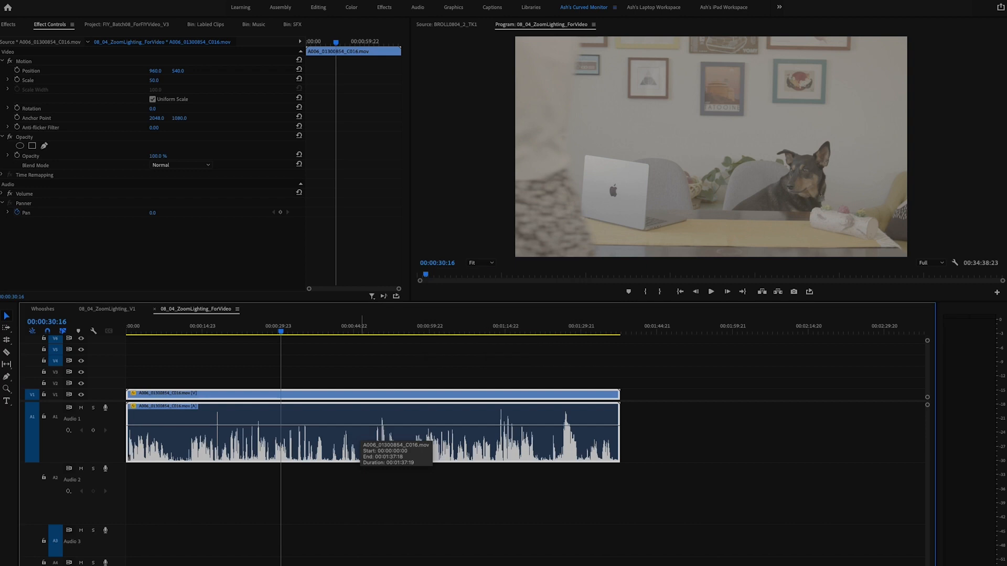
Preview the opening clip, cut it at 00:00:56:11 and ripple-delete the part before the cut.
click(317, 372)
drag(192, 327, 133, 329)
key(space)
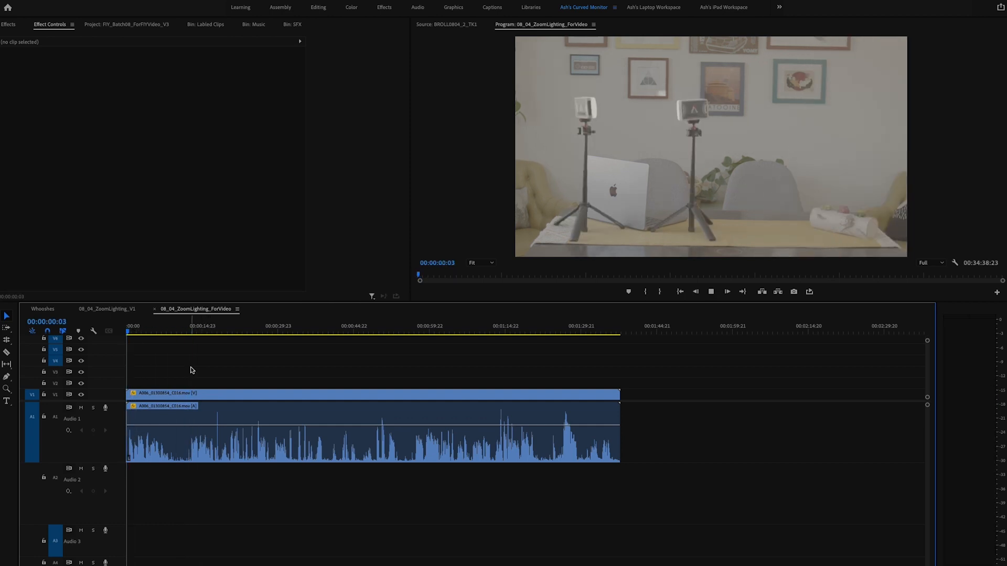
drag(158, 329, 414, 359)
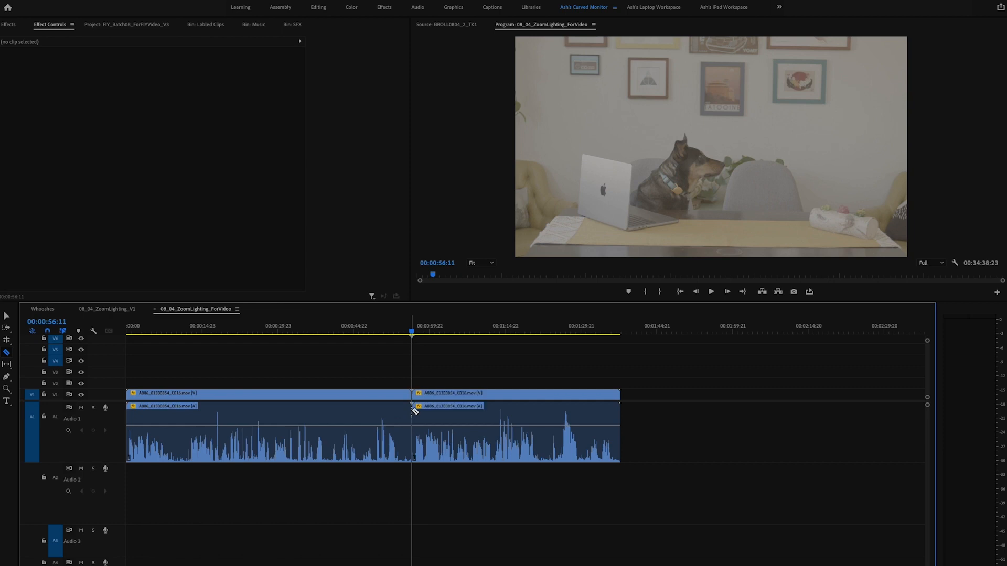
click(351, 426)
key(shift+Delete)
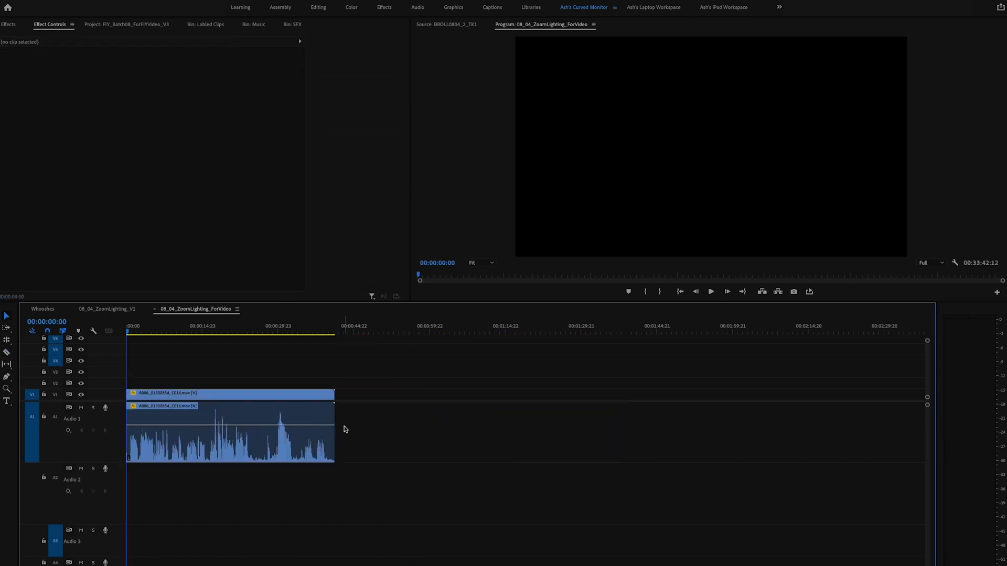
Add a short audio fade-in at the start of the opening clip with volume keyframes.
key(backslash)
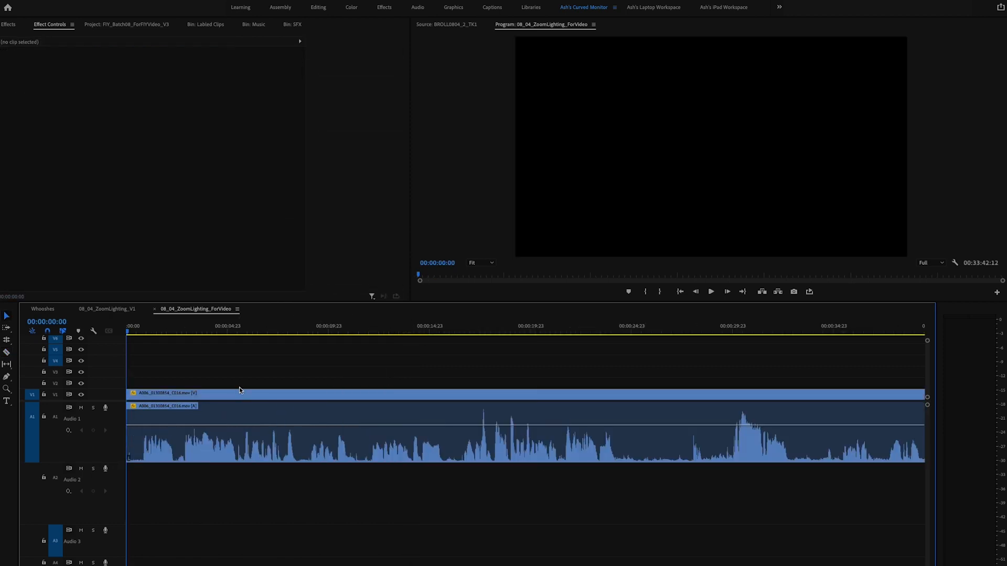
key(p)
click(138, 429)
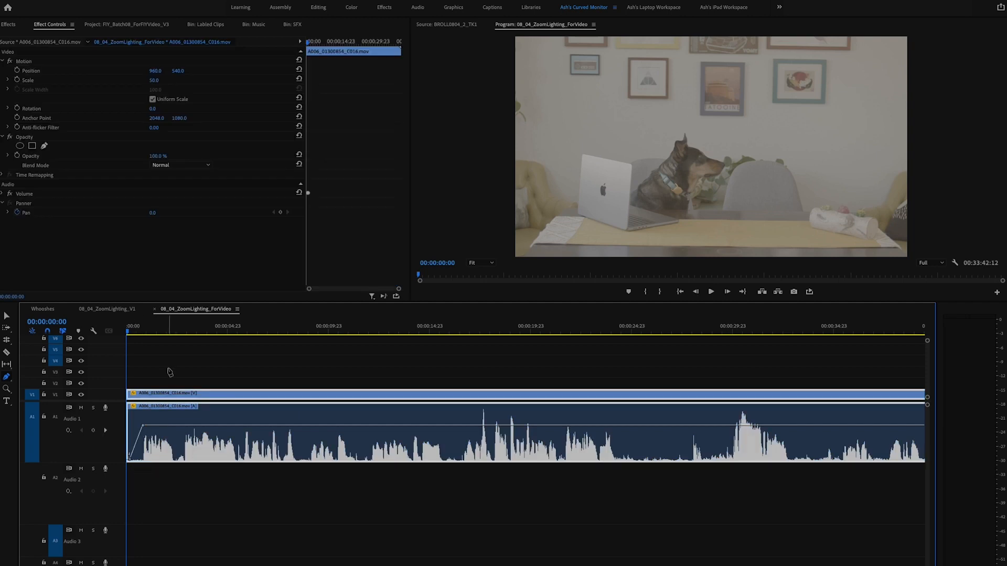
key(v)
click(173, 369)
Play the opening and cut only its video at 00:00:02:08 and again about a second later.
key(space)
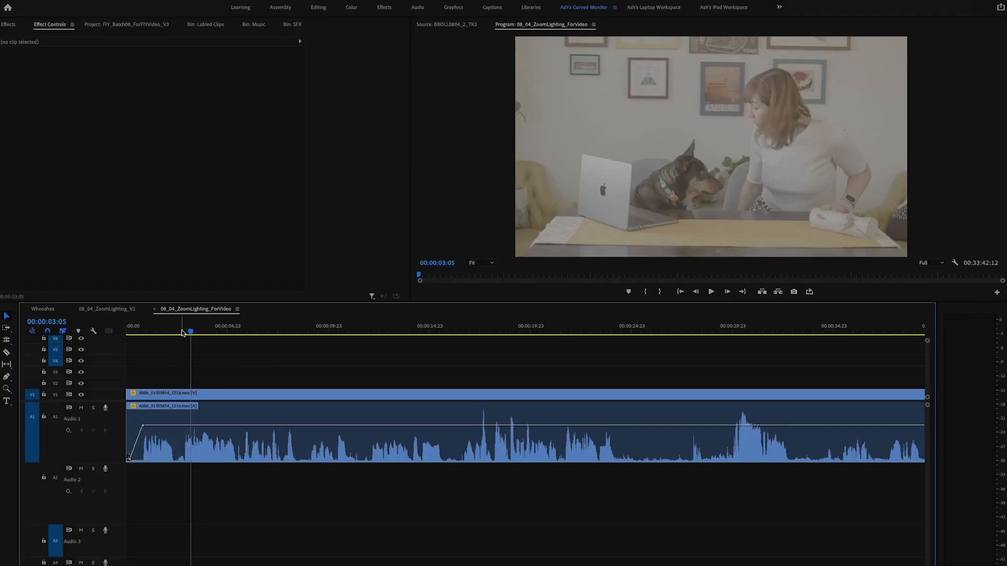
drag(182, 332, 133, 333)
key(space)
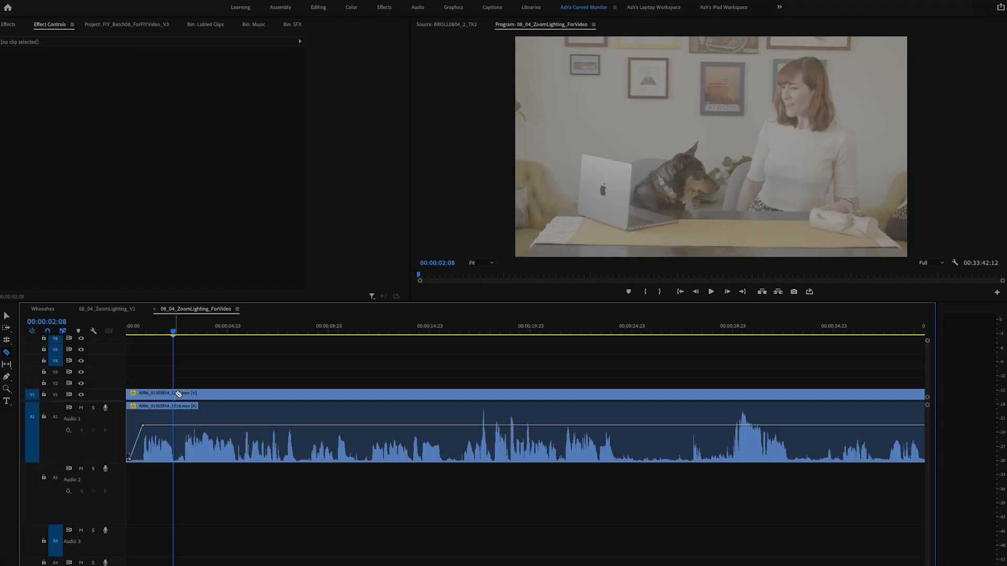
key(space)
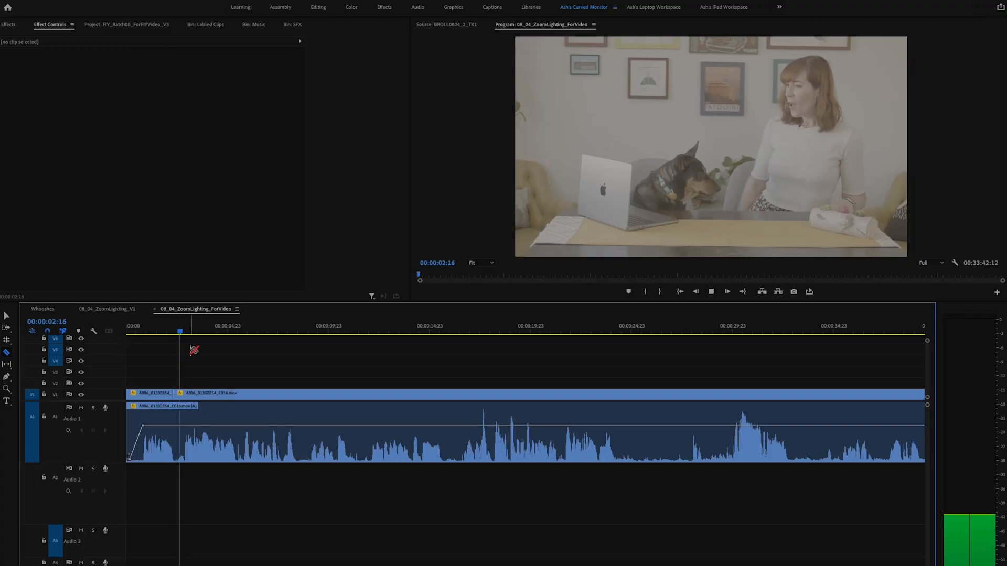
Set the short cut segment's scale to 100 and reposition it to frame the dog beside the laptop.
click(187, 393)
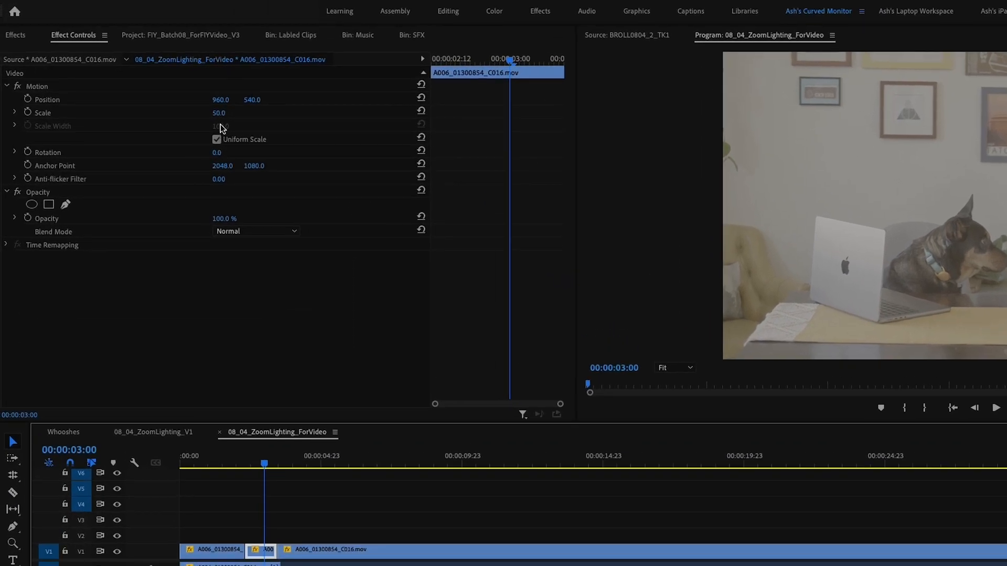
click(224, 113)
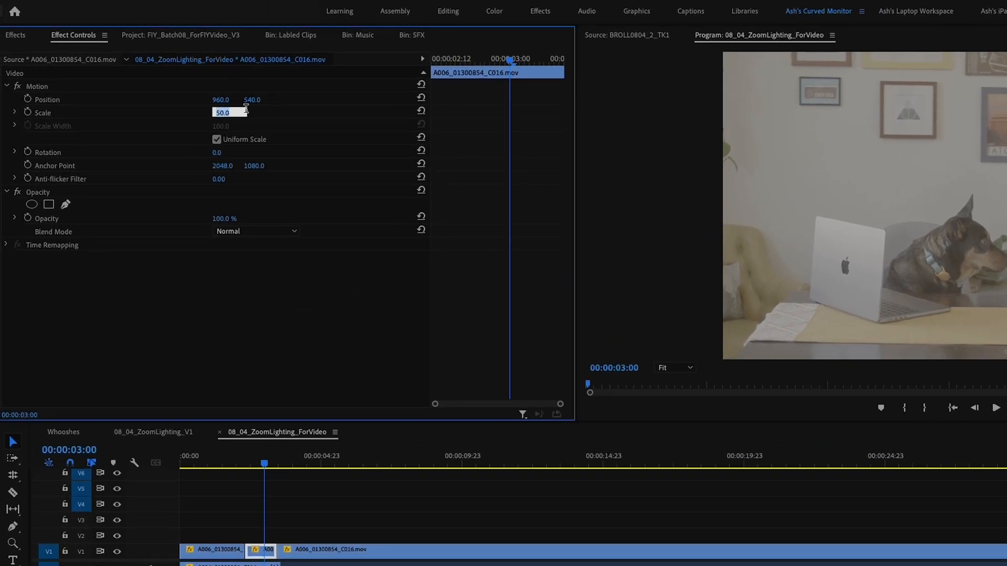
text(100)
key(Return)
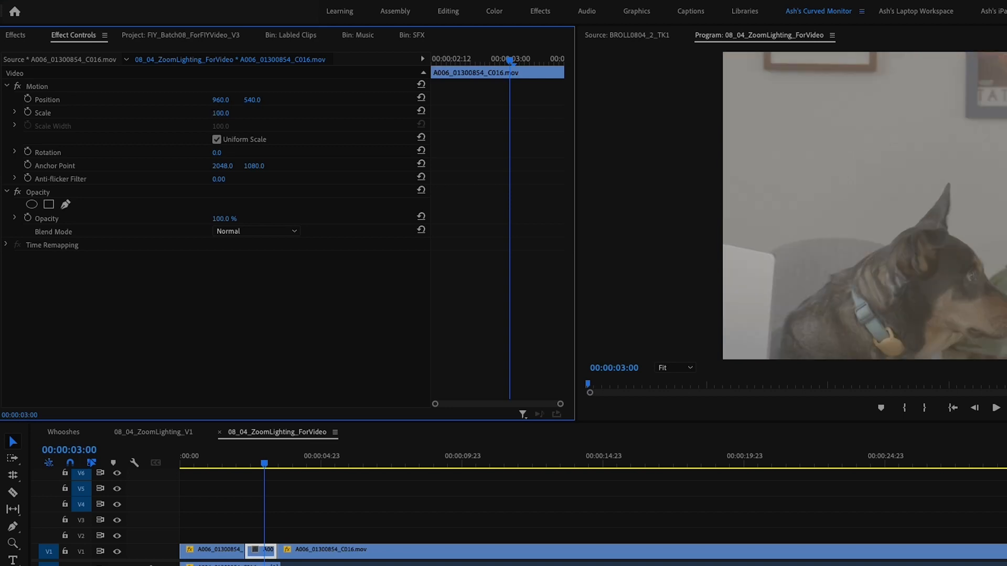
click(252, 99)
text(319)
key(Return)
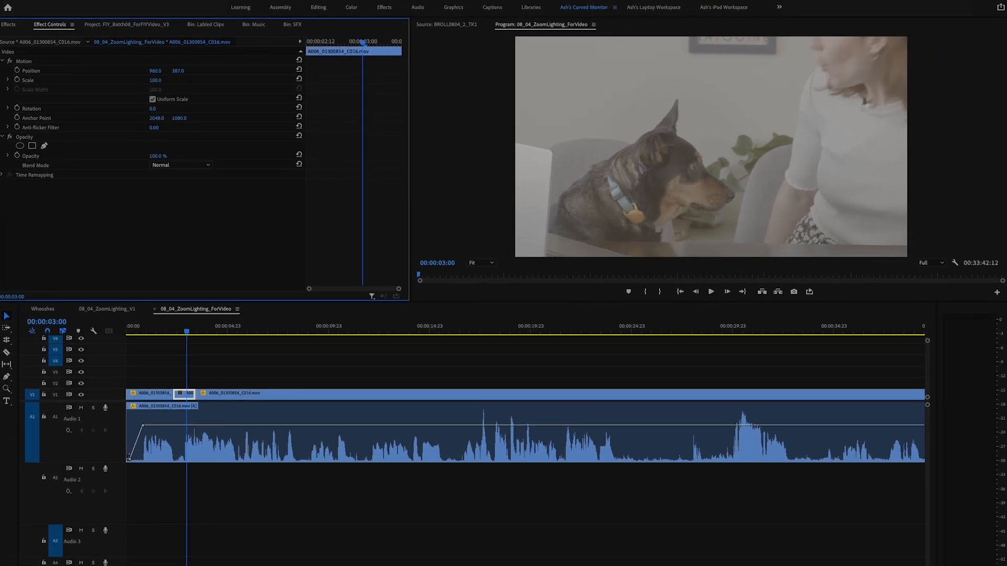
drag(177, 70, 252, 70)
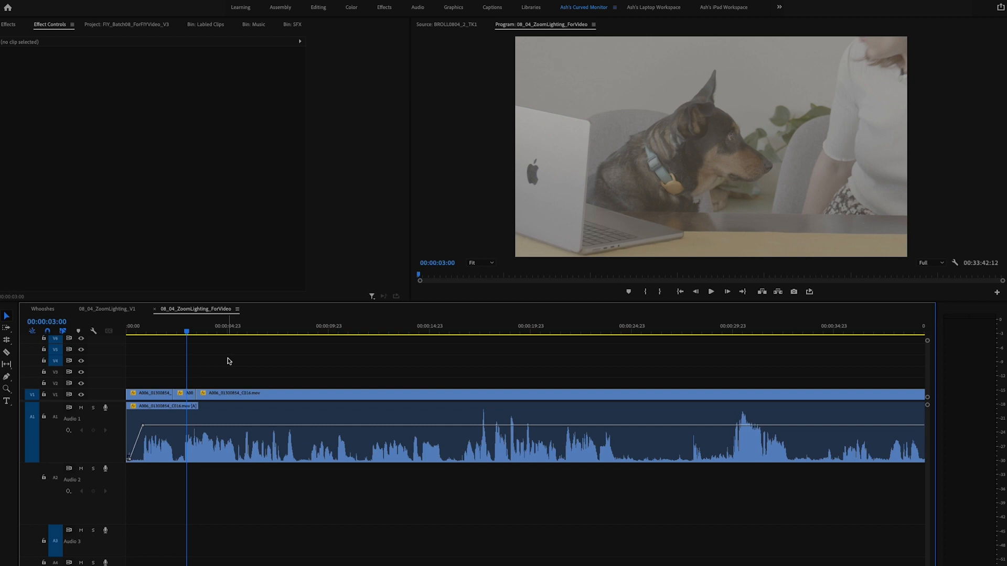
Cut out another video segment ending at 00:00:07:21, scale it to 100 and reposition it to frame the woman.
key(space)
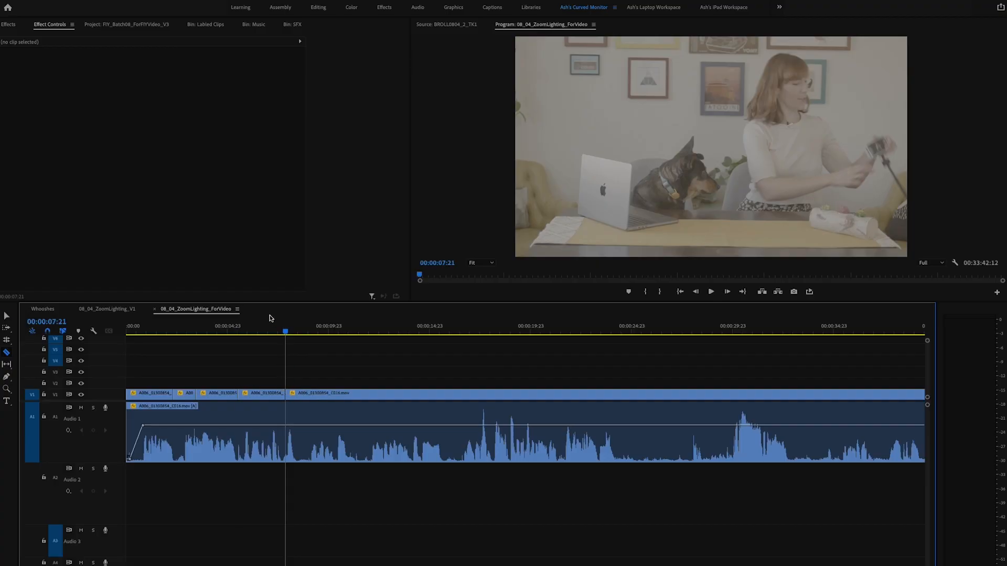
click(268, 393)
click(154, 80)
text(1)
drag(155, 70, 32, 71)
drag(178, 71, 257, 71)
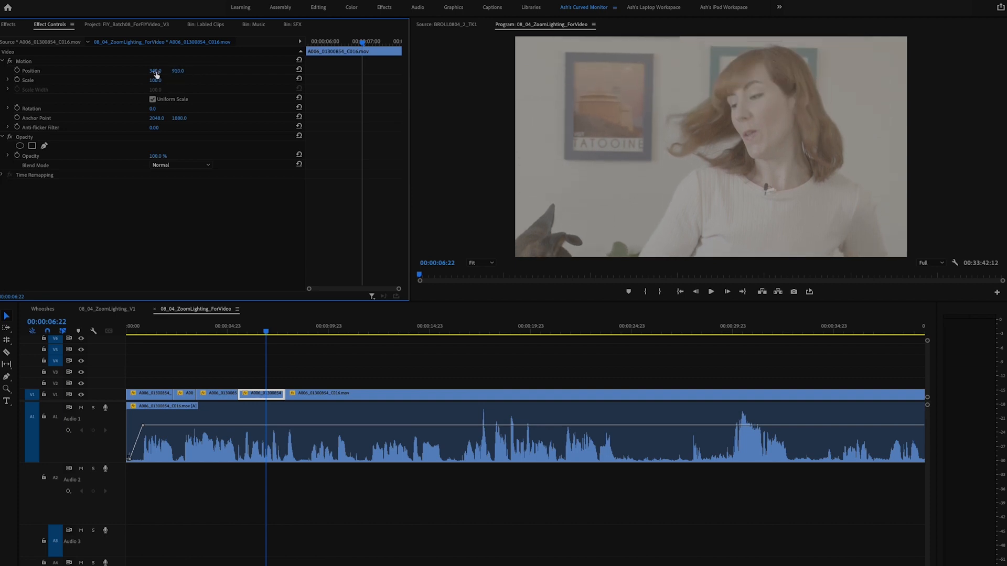
Fine-tune the horizontal position of the woman's punch-in segment and return the playhead to the sequence start.
drag(153, 71, 142, 70)
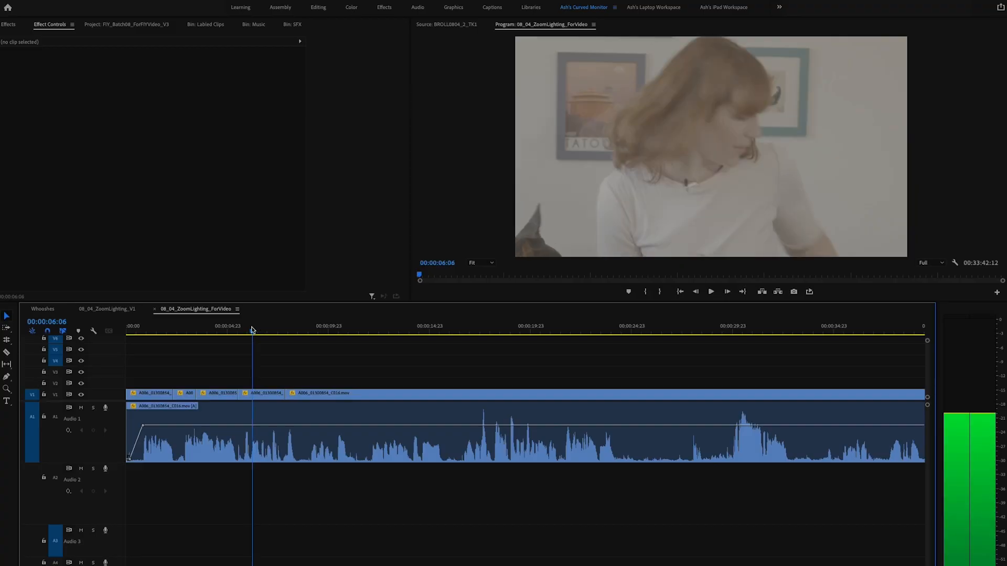
drag(251, 329, 130, 326)
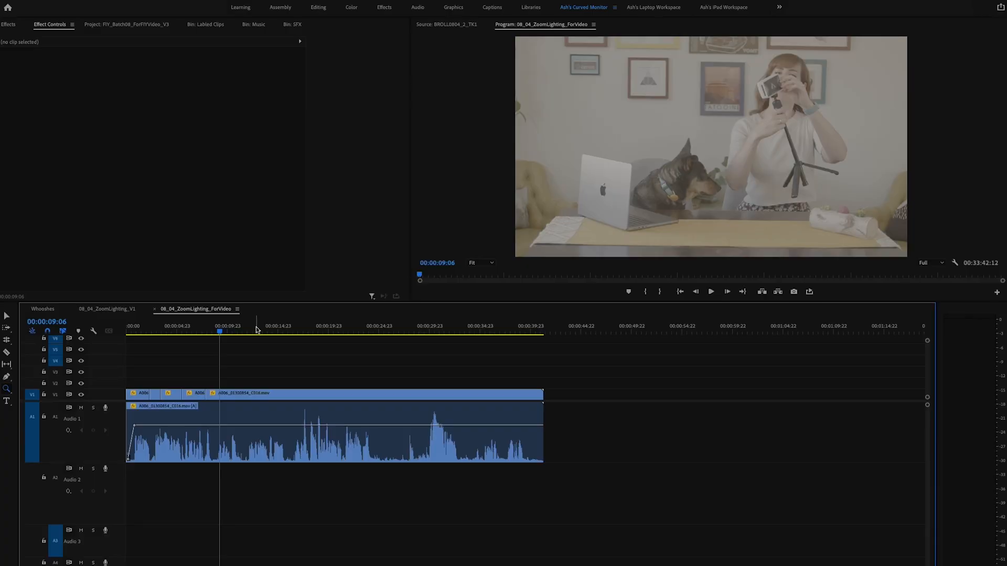
Trim the end of the opening clip's video and audio to 00:00:29:20.
drag(218, 332, 292, 333)
drag(369, 345, 390, 348)
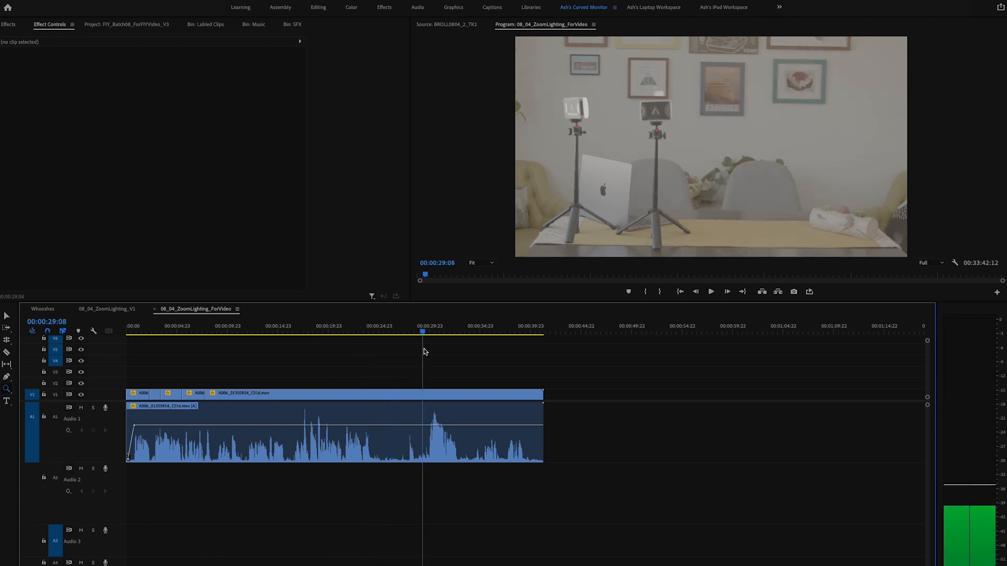
click(542, 396)
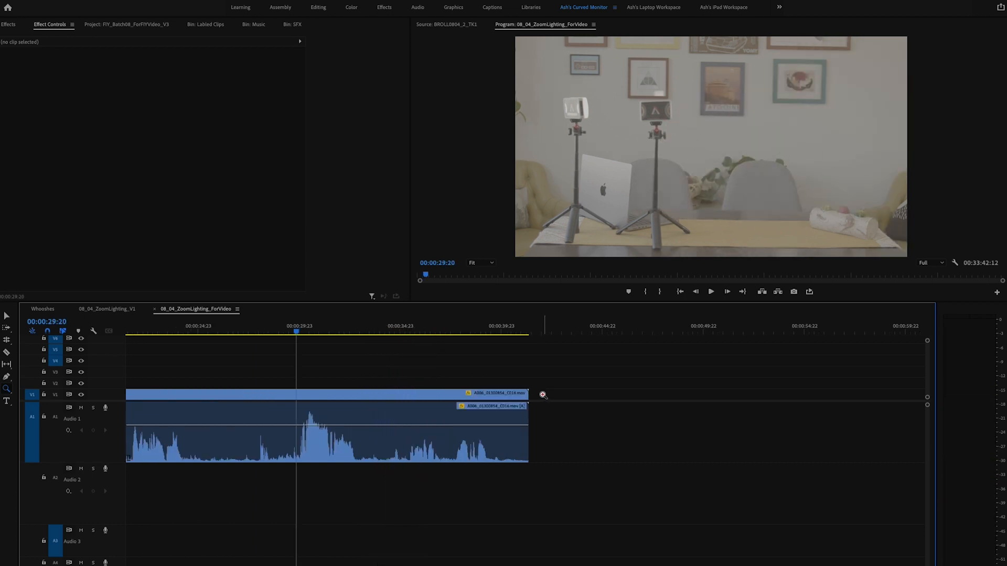
click(525, 394)
key(e)
click(531, 407)
key(e)
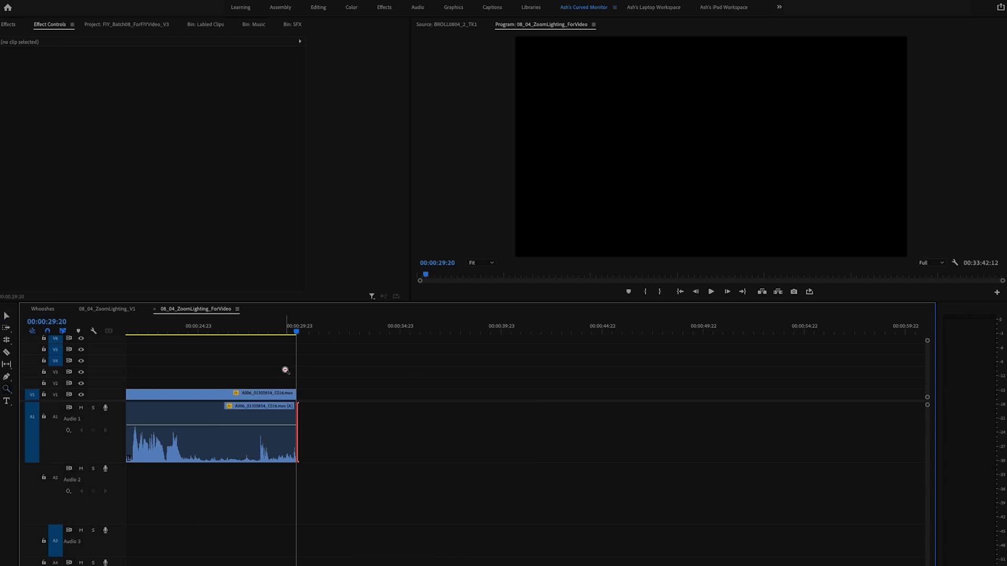
click(268, 368)
alt+click(267, 368)
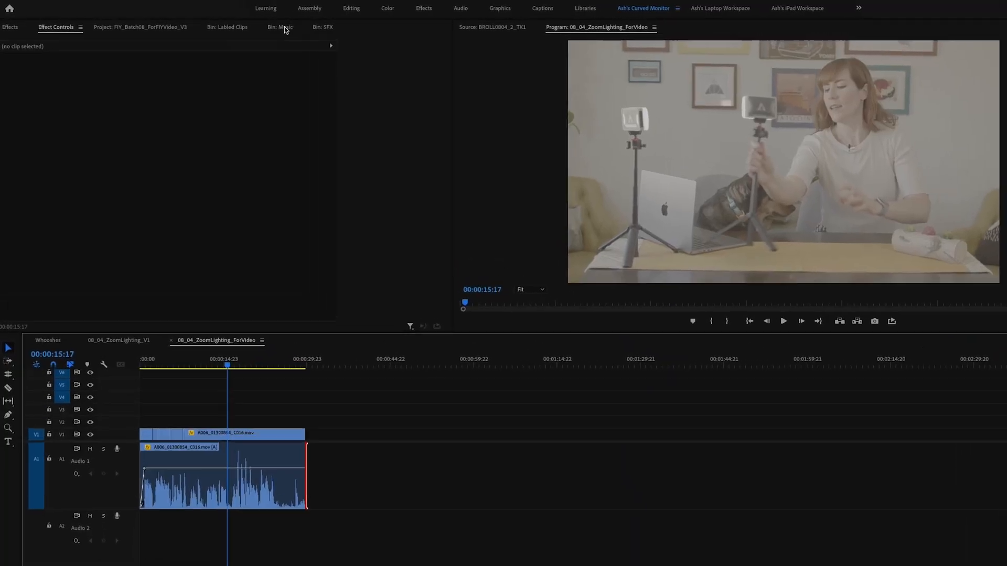
Open 010761044-mystery-witty.mp3 from the Music bin's Pond5 Final folder as a source and preview it.
click(283, 27)
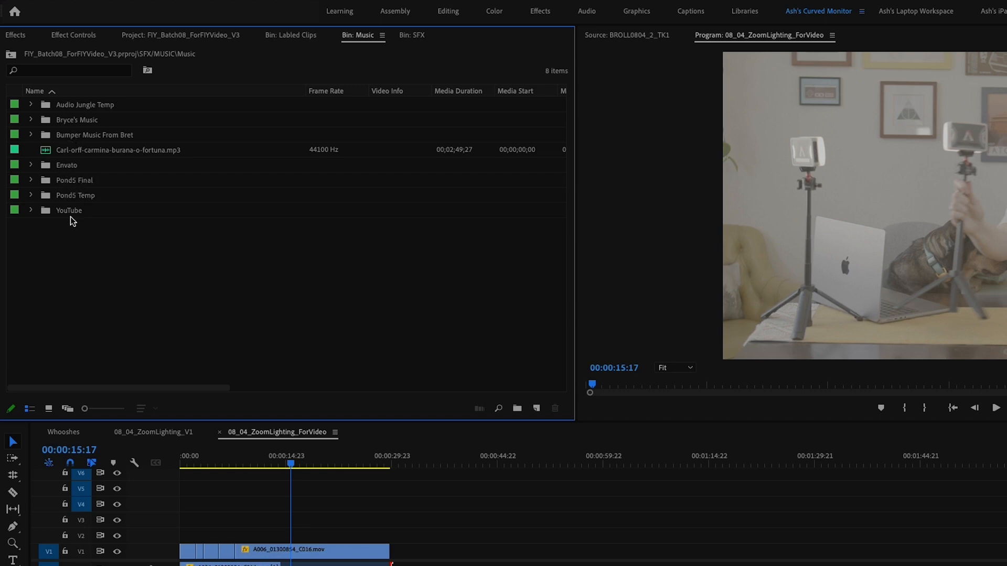
click(31, 182)
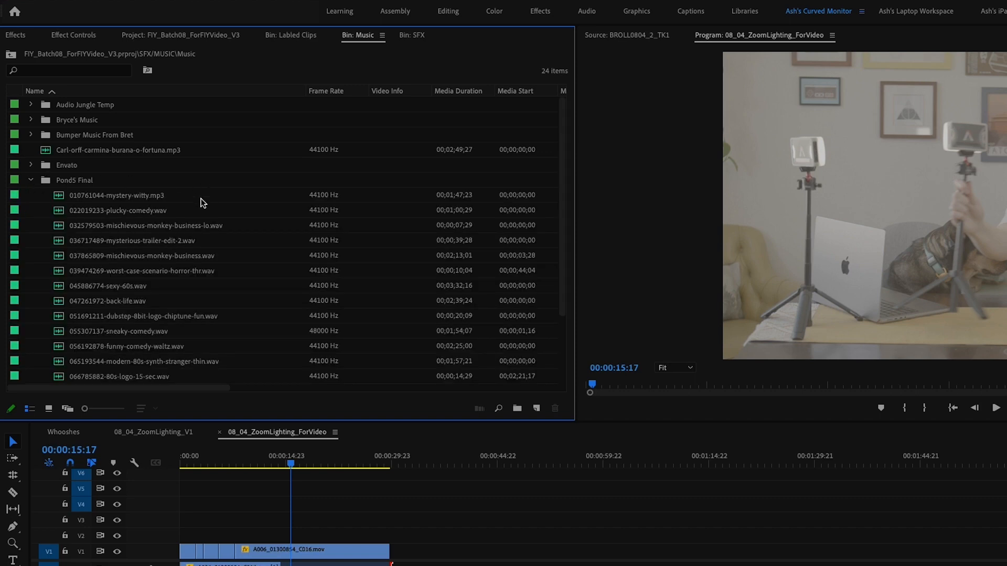
click(119, 198)
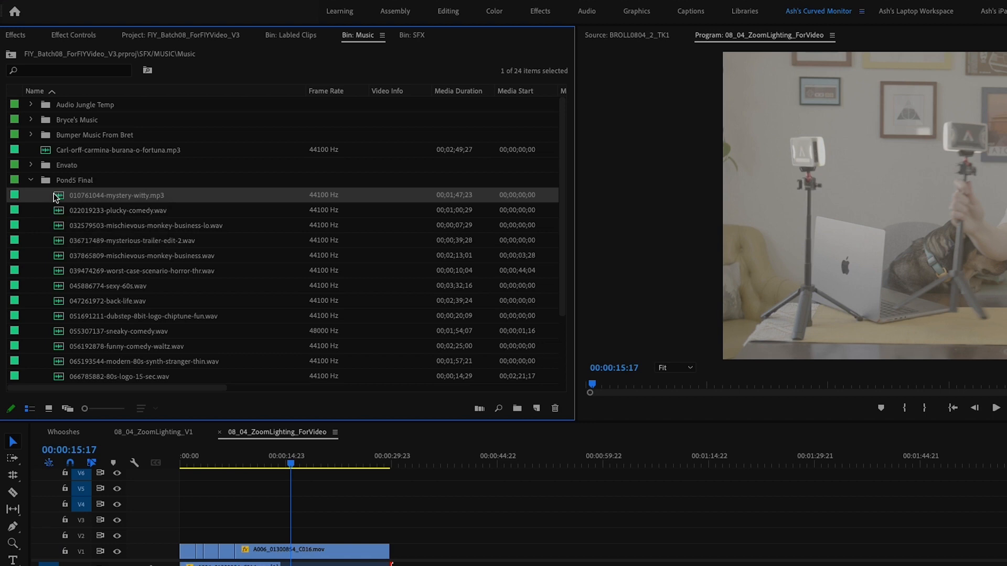
double_click(60, 200)
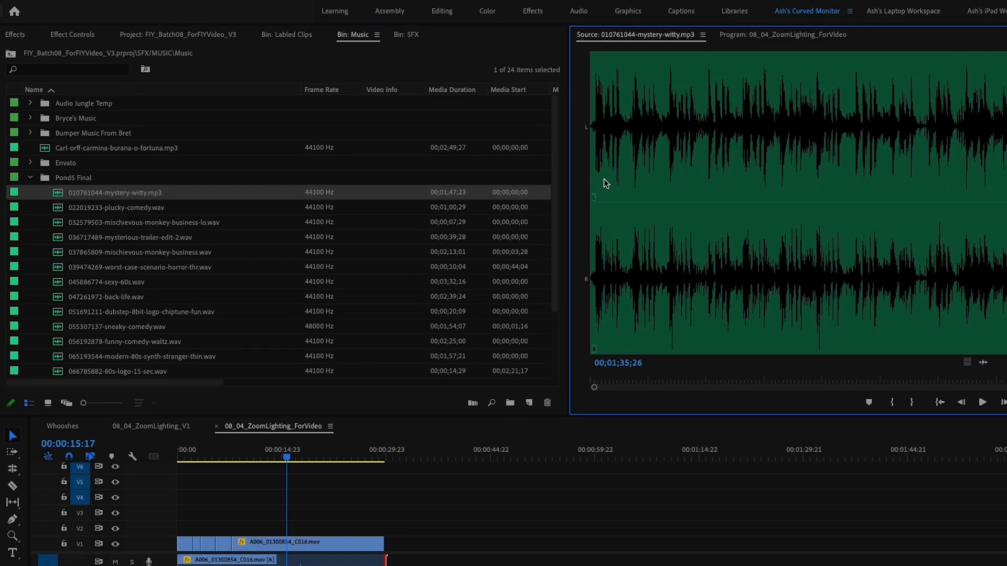
key(space)
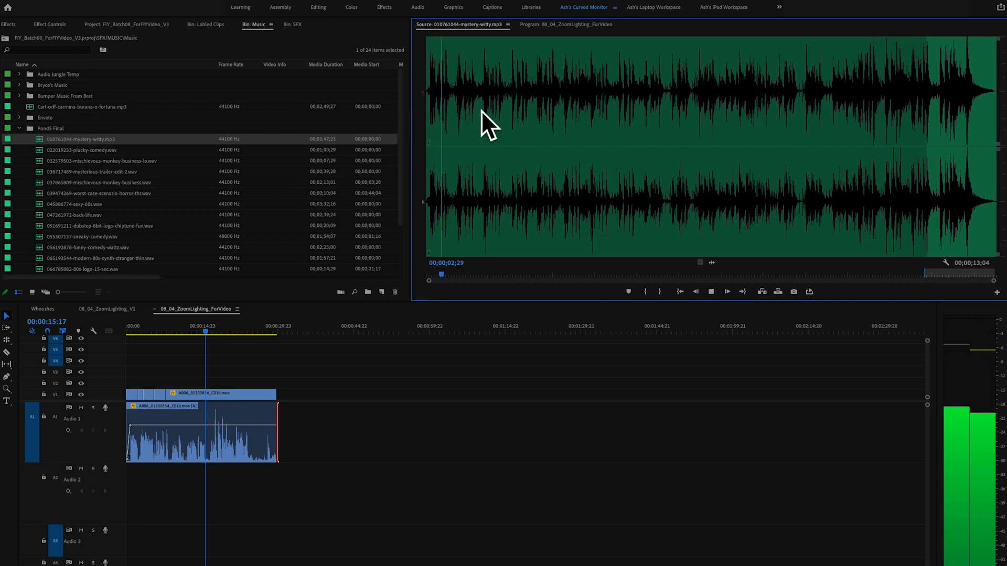
key(space)
Place the first 15 seconds or so of mystery-witty.mp3 at the start of Audio 4 and select the clip.
drag(449, 106, 219, 477)
drag(219, 432, 137, 498)
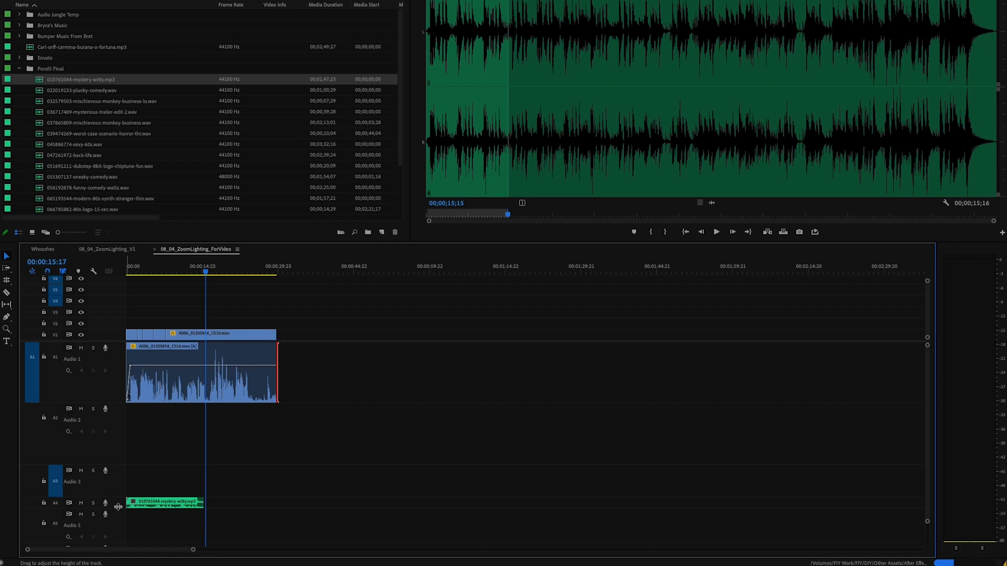
click(149, 487)
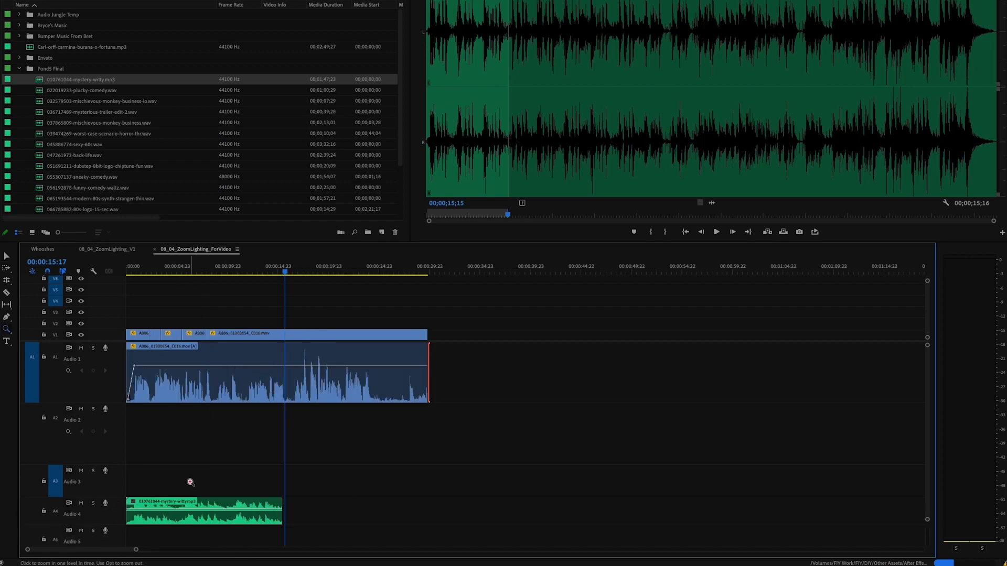
click(188, 479)
key(v)
click(180, 517)
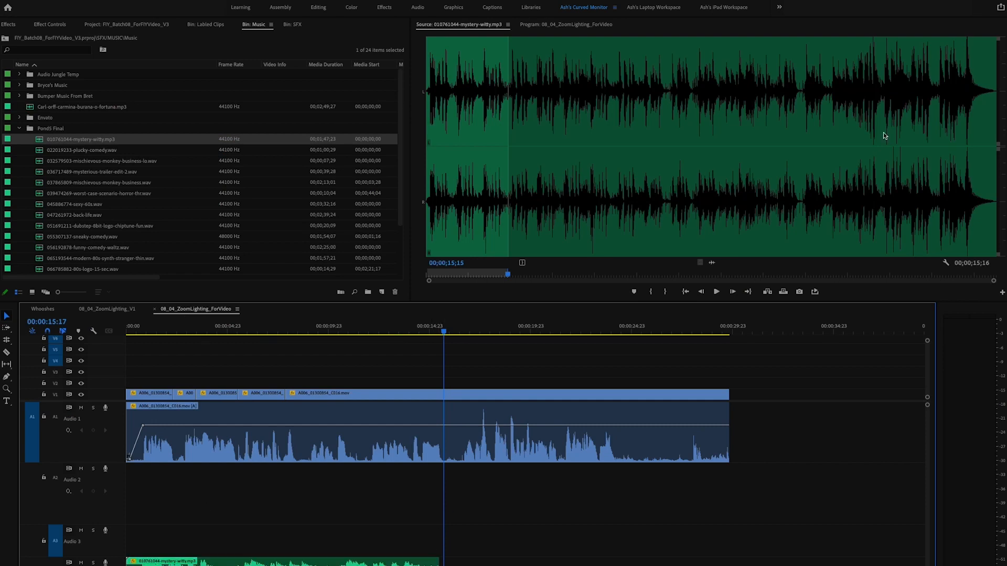
Mark the song's ending from 00;01;36;27 onward and place it on Audio 4 at about 00:00:19:14.
key(space)
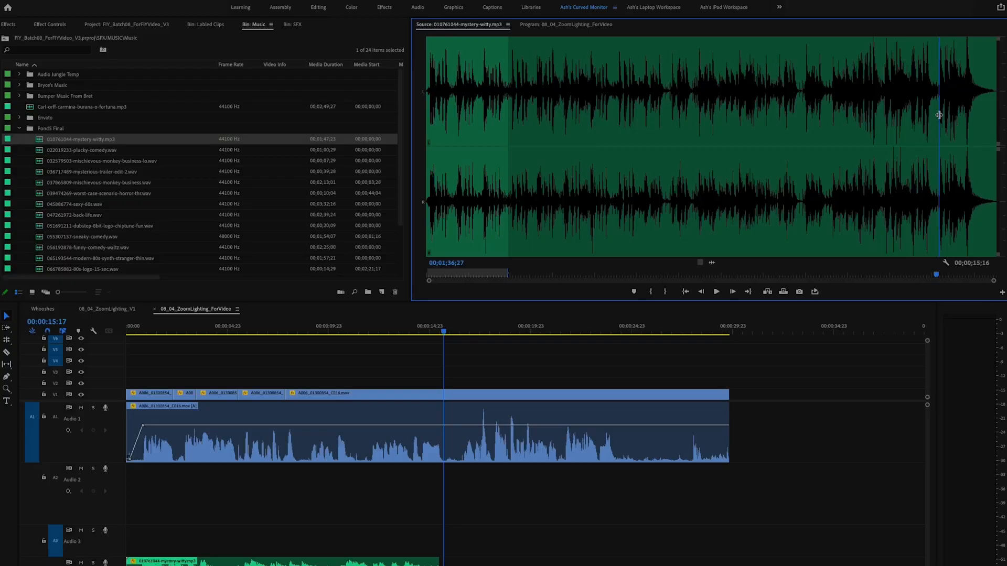
key(o)
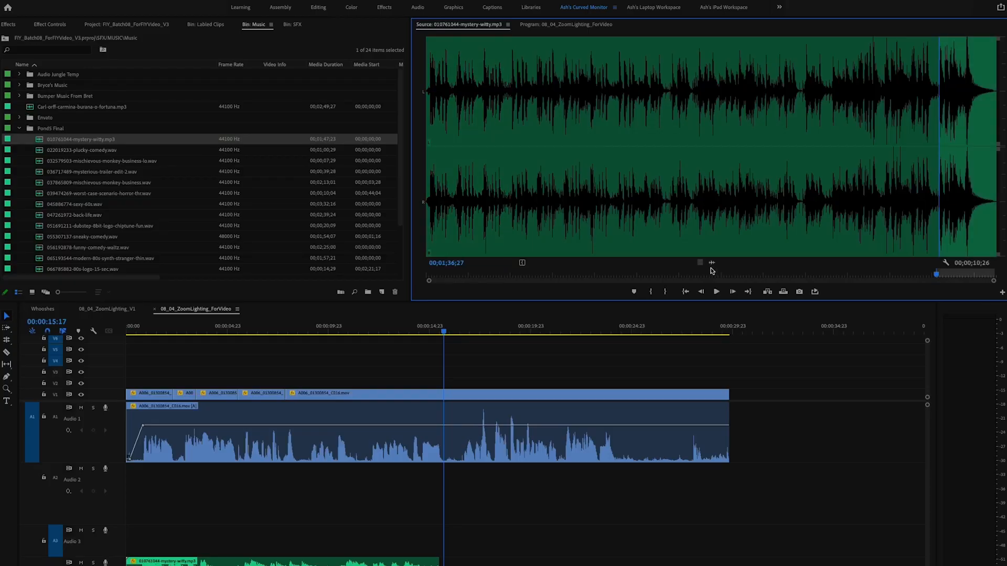
drag(711, 268, 568, 504)
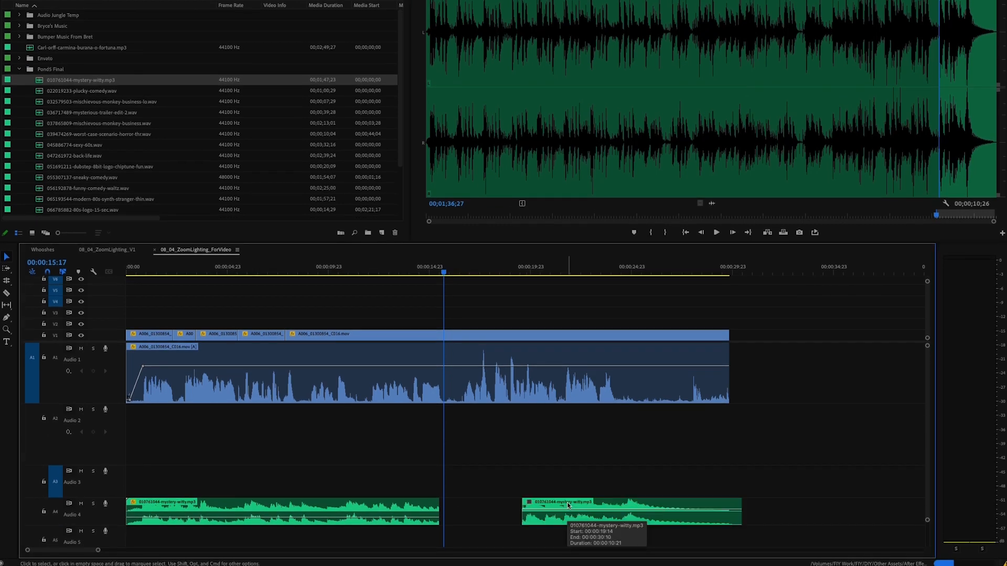
Paste the first music clip's volume attributes onto the song-ending clip.
click(396, 507)
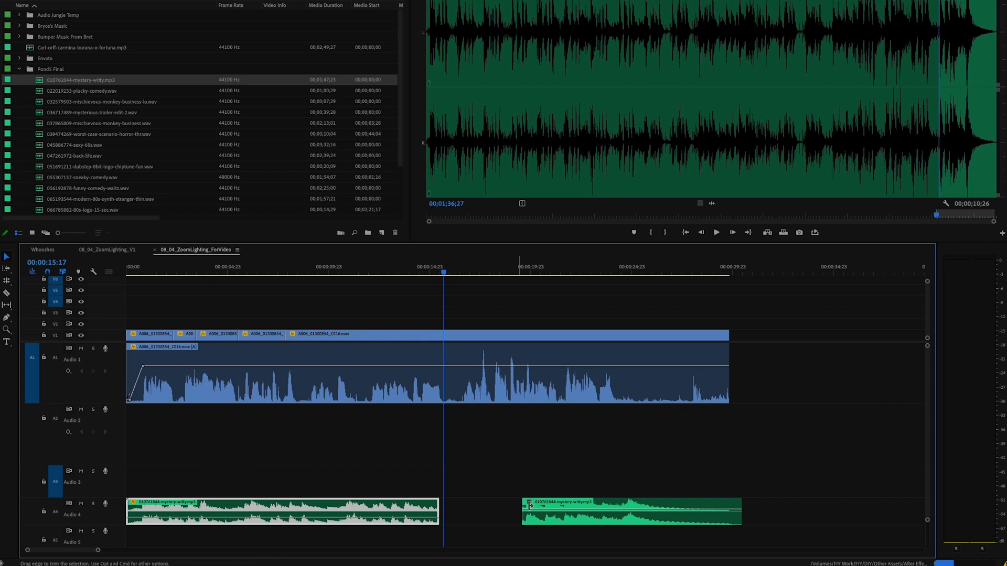
right_click(571, 509)
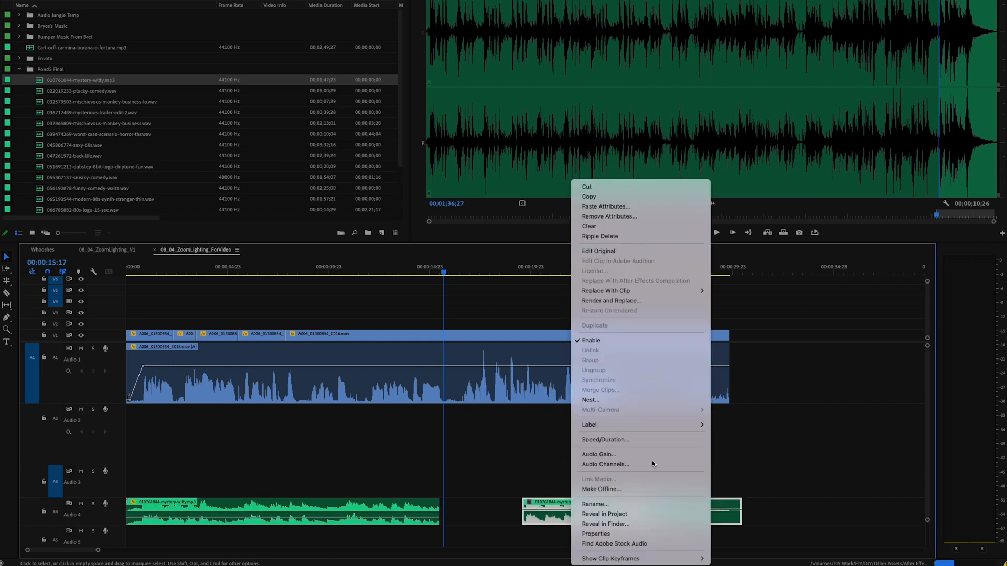
click(632, 208)
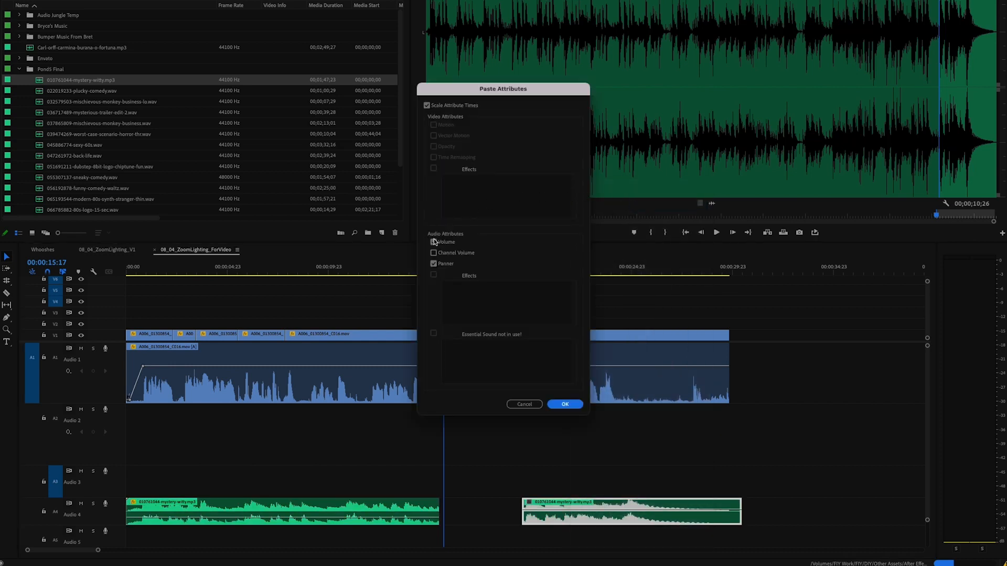
click(568, 404)
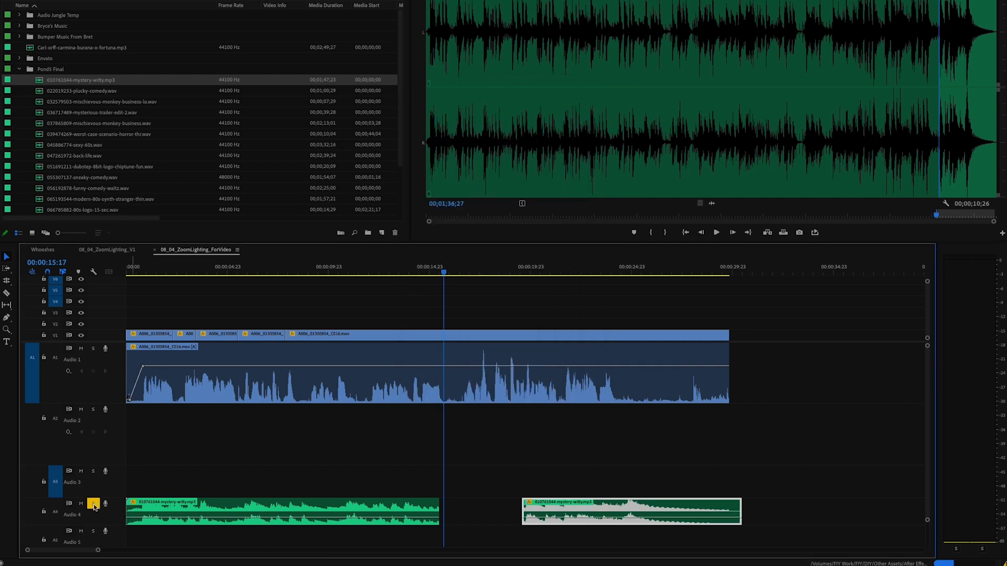
Solo Audio 4, extend the first music clip while playing it, and trim its end to 00:00:16:07.
click(251, 270)
key(space)
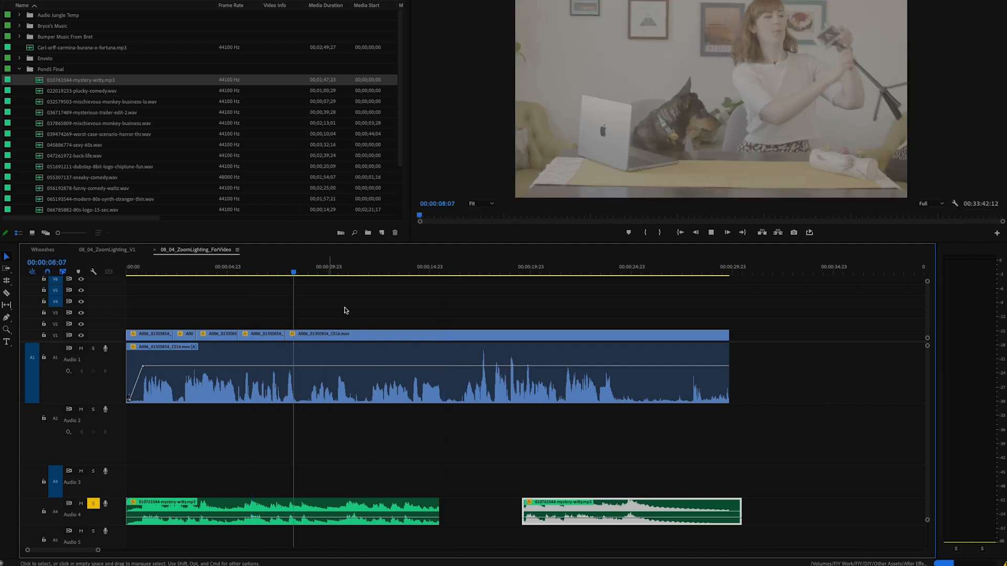
drag(439, 511, 656, 511)
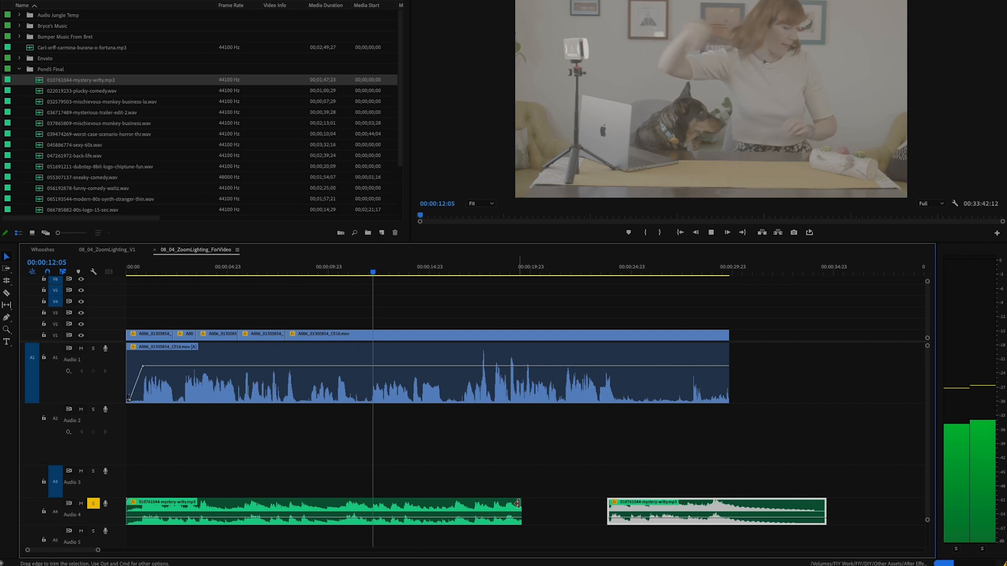
drag(522, 511, 578, 512)
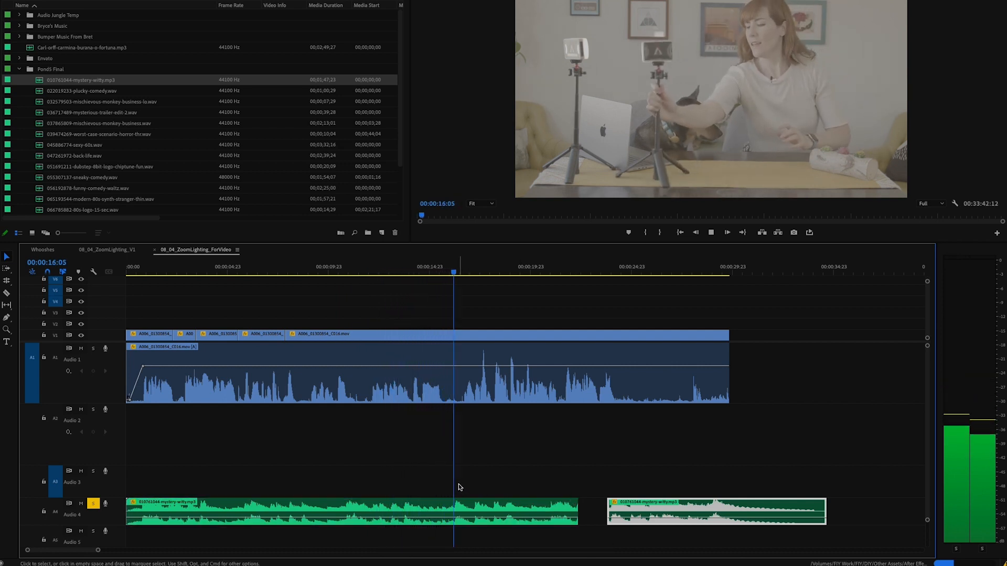
key(space)
drag(577, 511, 455, 511)
Shift the song-ending clip earlier, listen for the matching beat and trim its start to 00:00:20:19.
drag(620, 508, 512, 509)
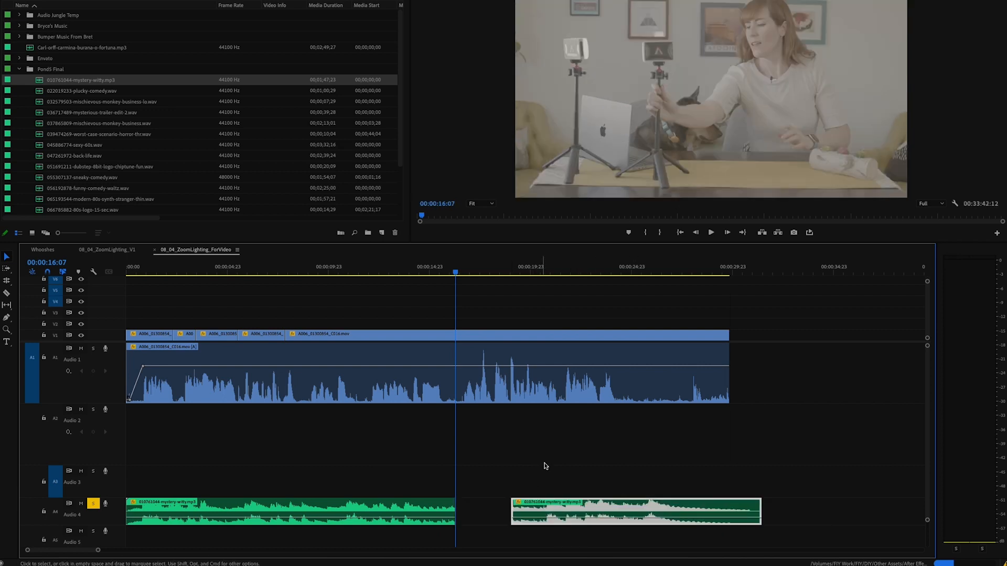
key(space)
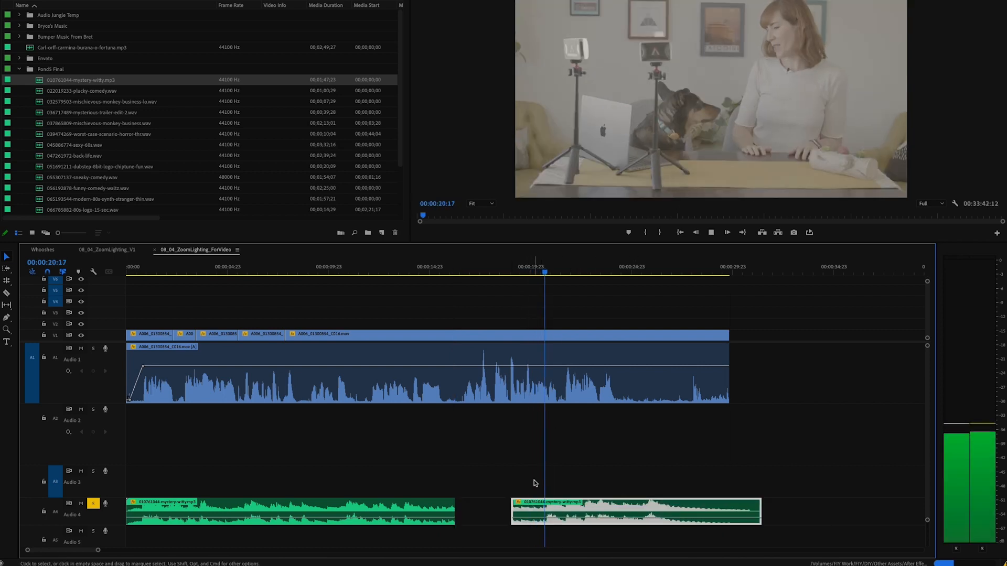
key(space)
click(545, 271)
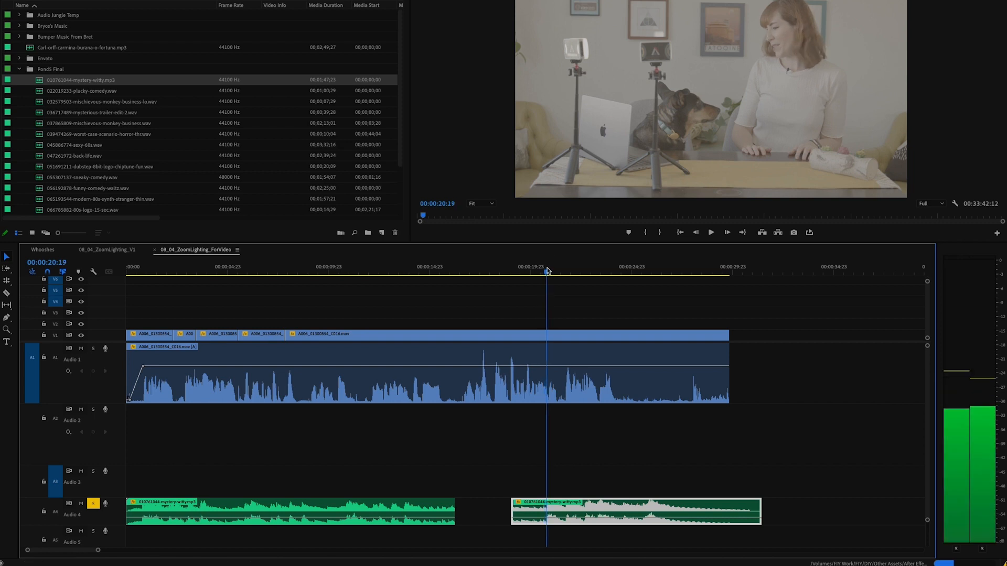
key(alt+q)
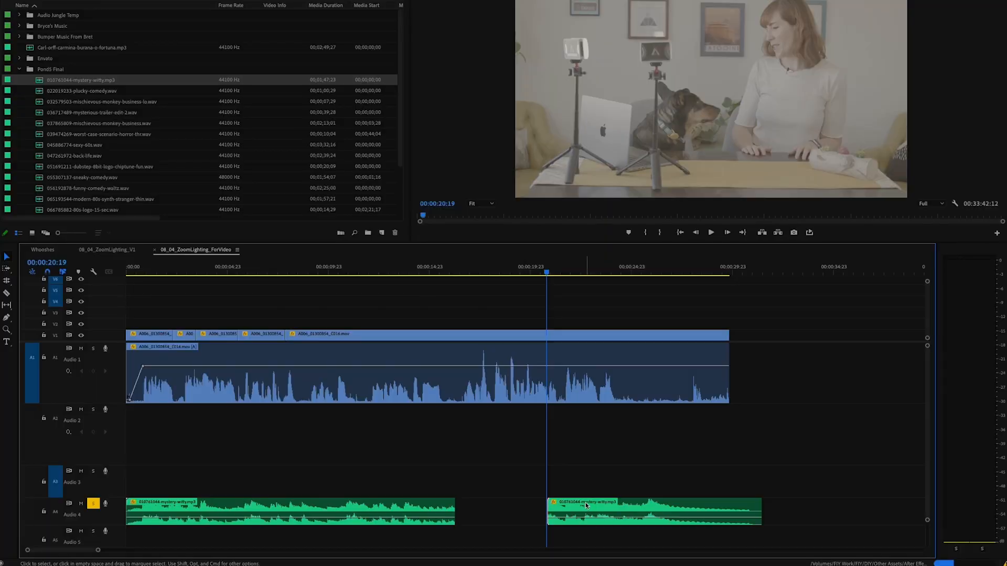
Move the song-ending clip against the first music clip and add a two-frame Constant Power crossfade at the join.
drag(586, 505, 461, 505)
click(455, 506)
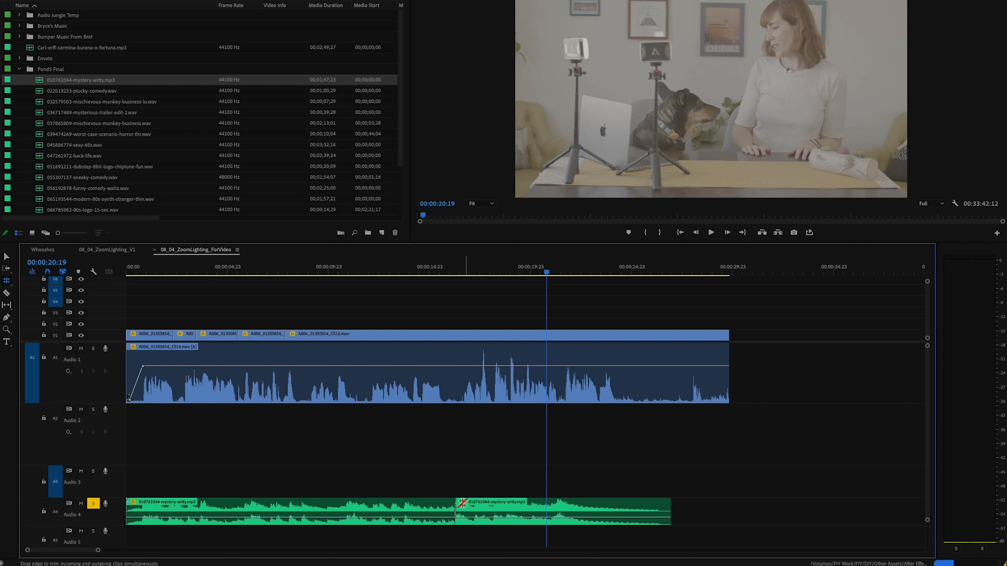
key(z)
click(460, 513)
click(525, 509)
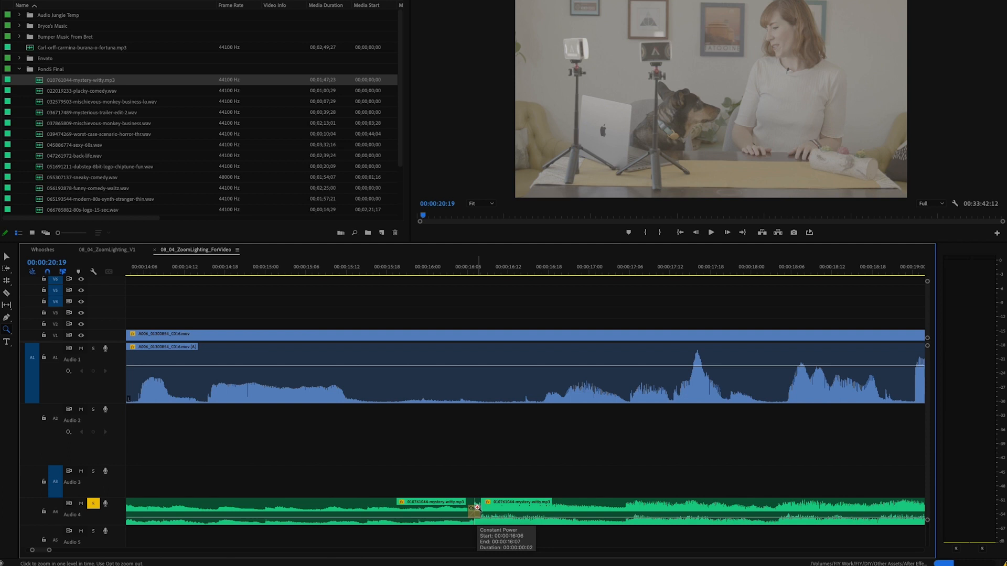
Play back the join between the two music clips to check the transition.
key(minus)
key(minus)
key(minus)
key(minus)
key(j)
key(j)
key(j)
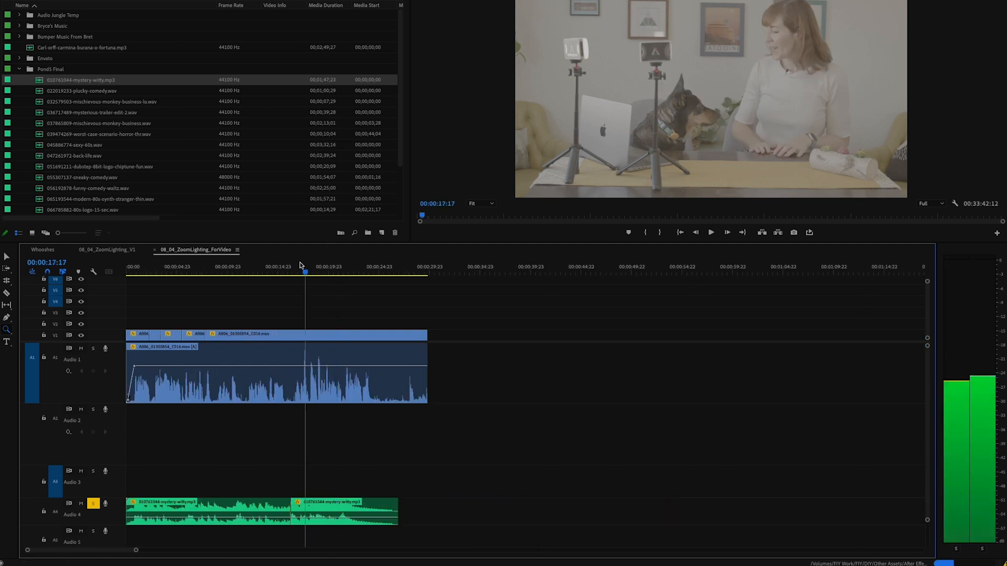
key(l)
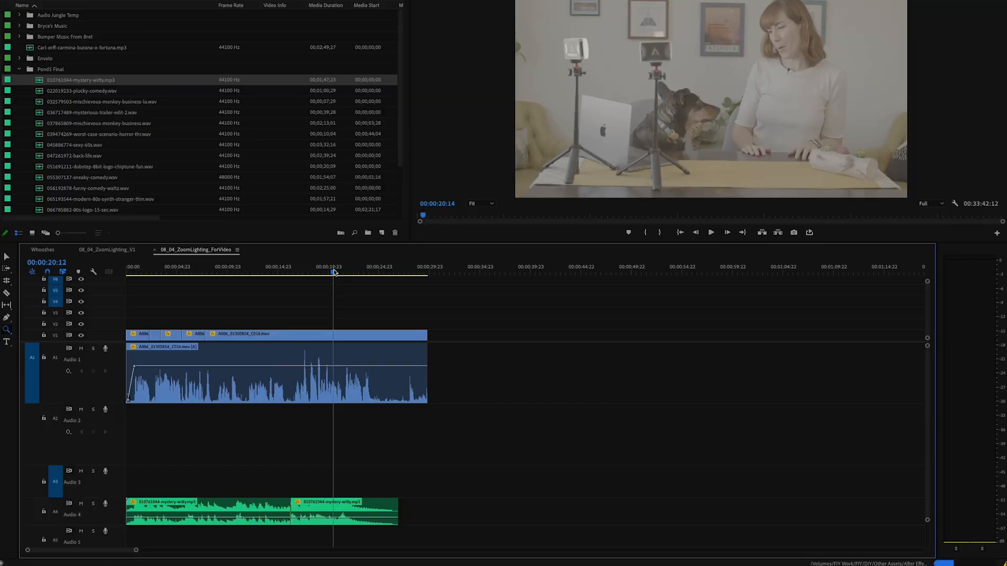
Play the music's ending against the dialogue track, and switch to the 08_04_ZoomLighting_V1 sequence.
drag(334, 271, 322, 271)
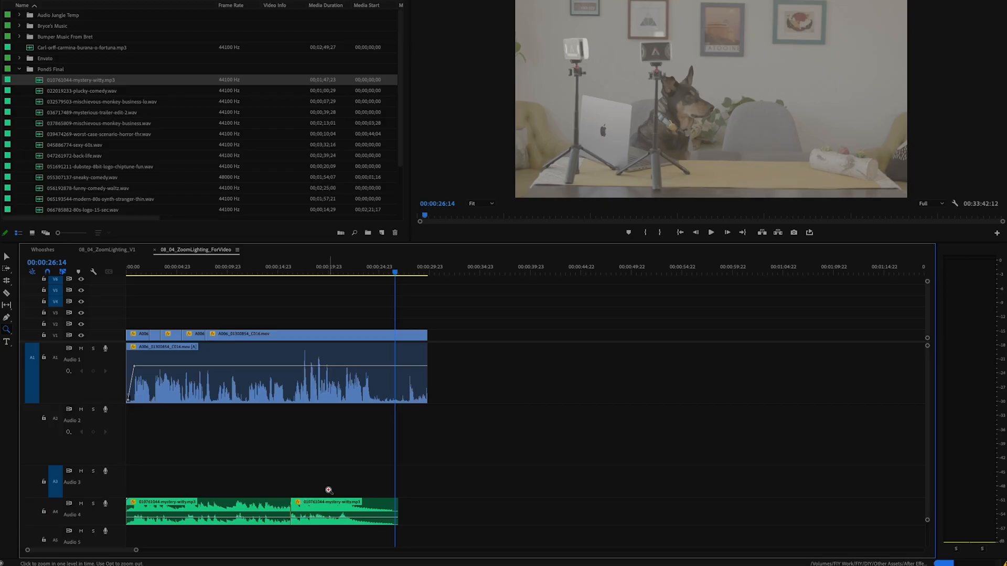
key(v)
drag(323, 492, 366, 507)
drag(387, 271, 361, 272)
key(space)
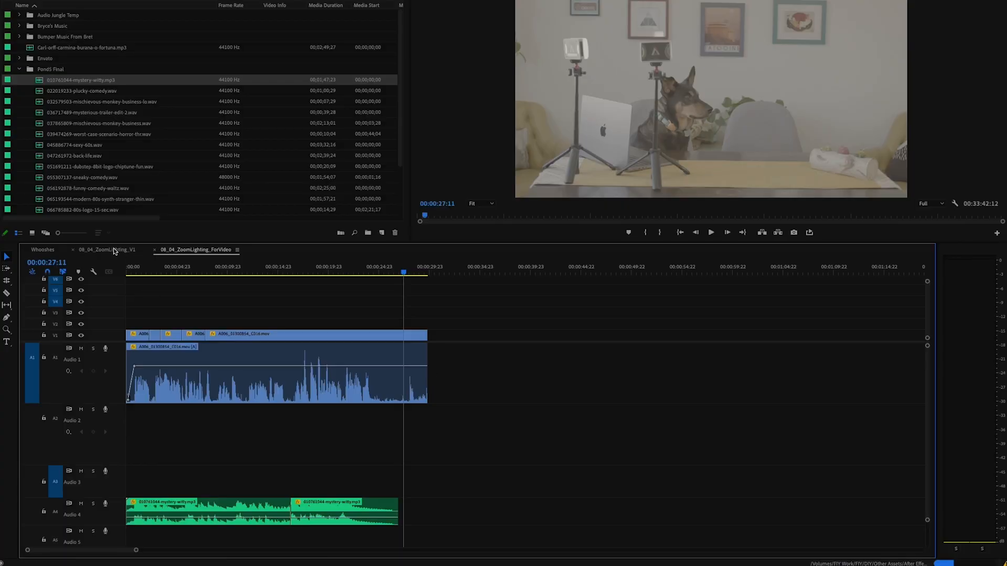
click(108, 250)
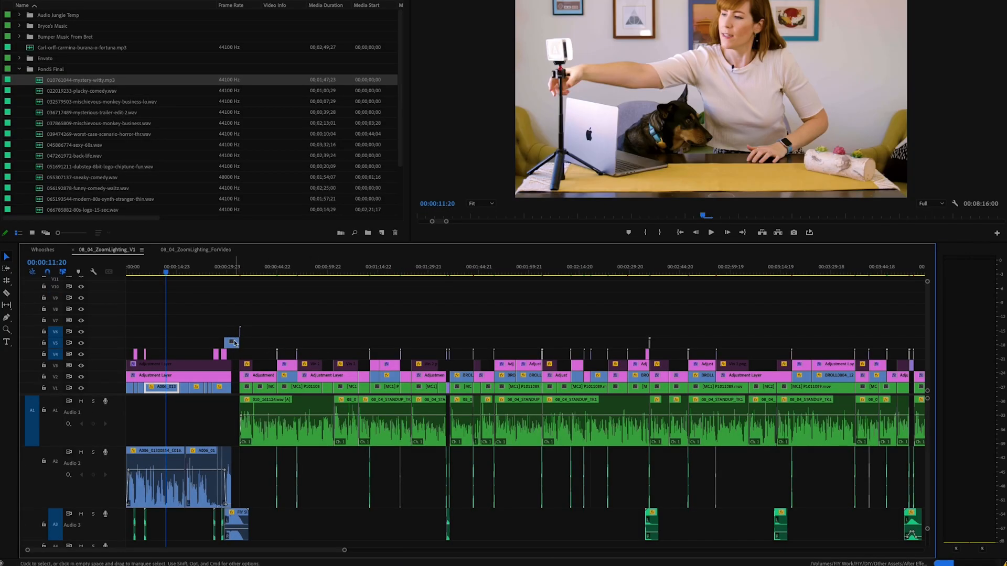
Select and copy the FIY Slate Opening clip, its audio and the short whoosh transition at its end.
click(232, 344)
click(335, 339)
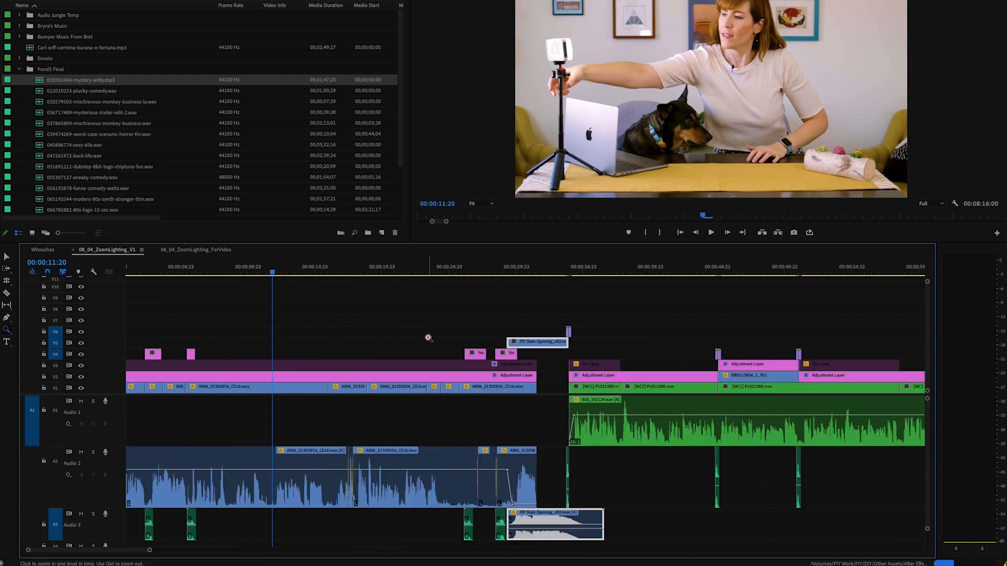
click(542, 271)
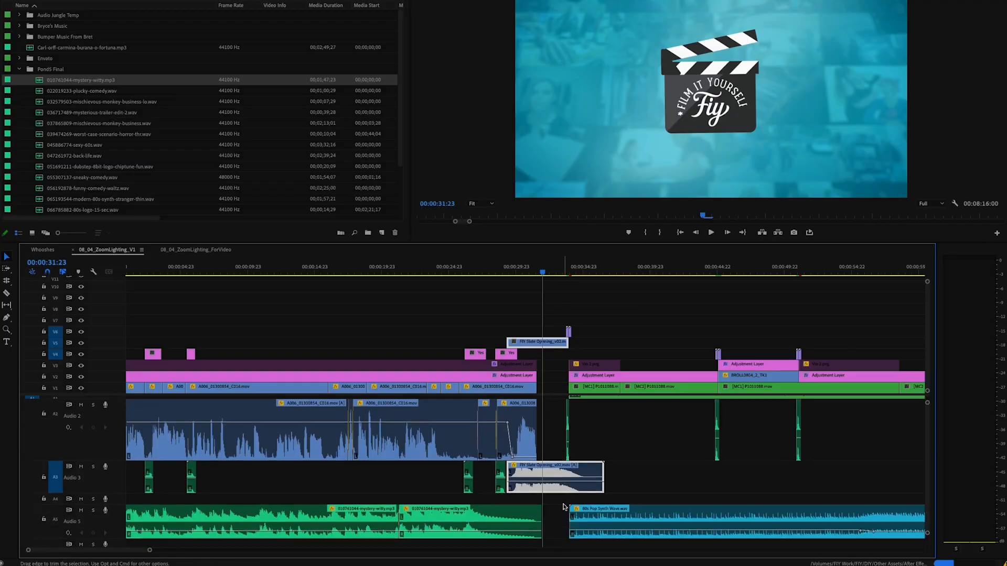
scroll(561, 499, up, 2)
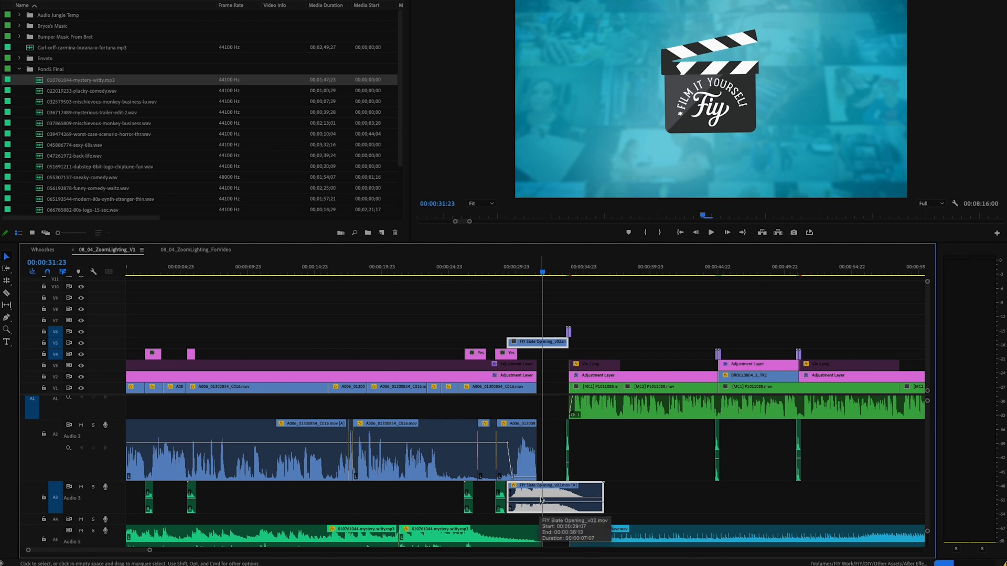
drag(567, 272, 560, 272)
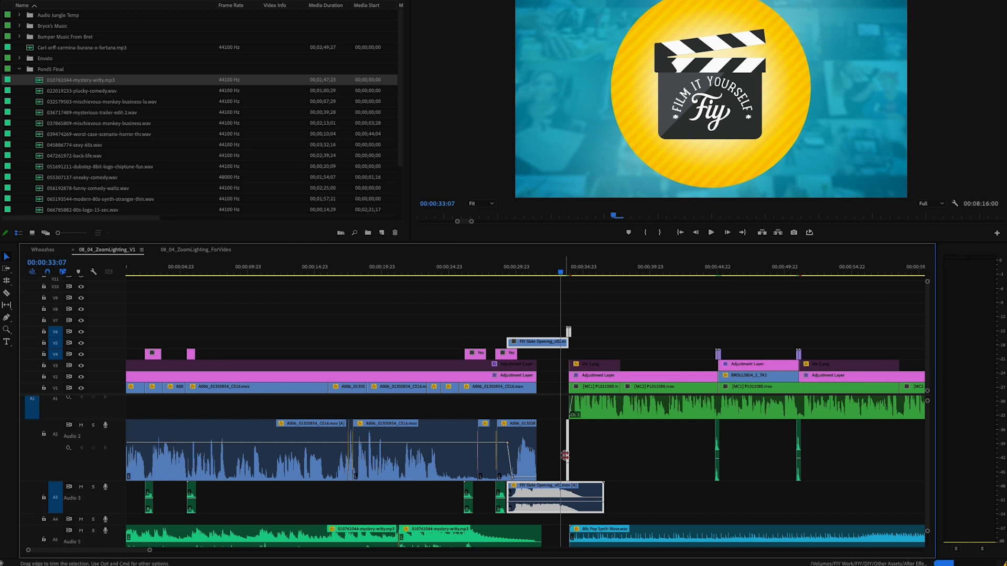
Paste the slate opening and transition clips into the 08_04_ZoomLighting_ForVideo sequence at 00:00:24:20, on free tracks above and below the intro footage.
click(168, 250)
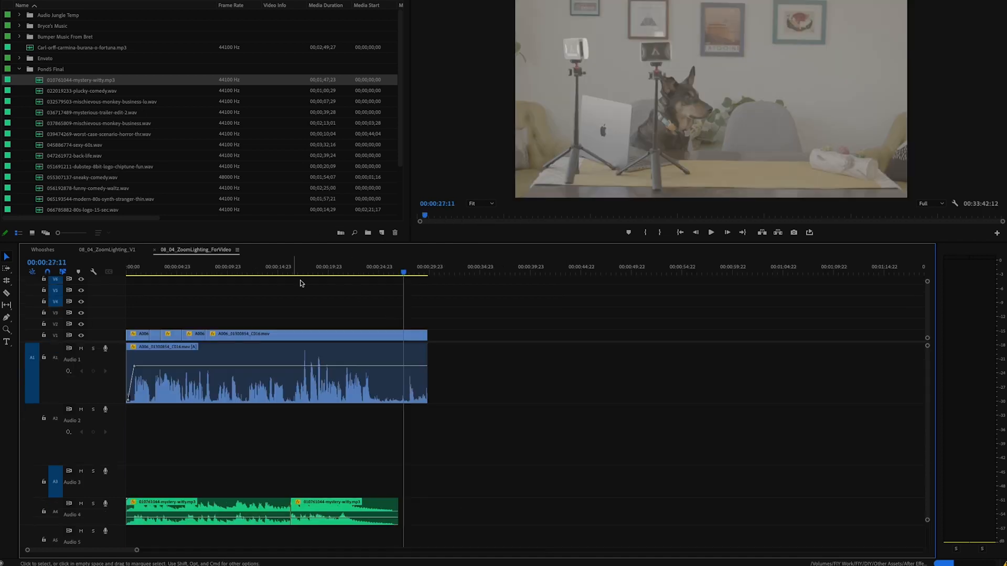
scroll(418, 291, up, 1)
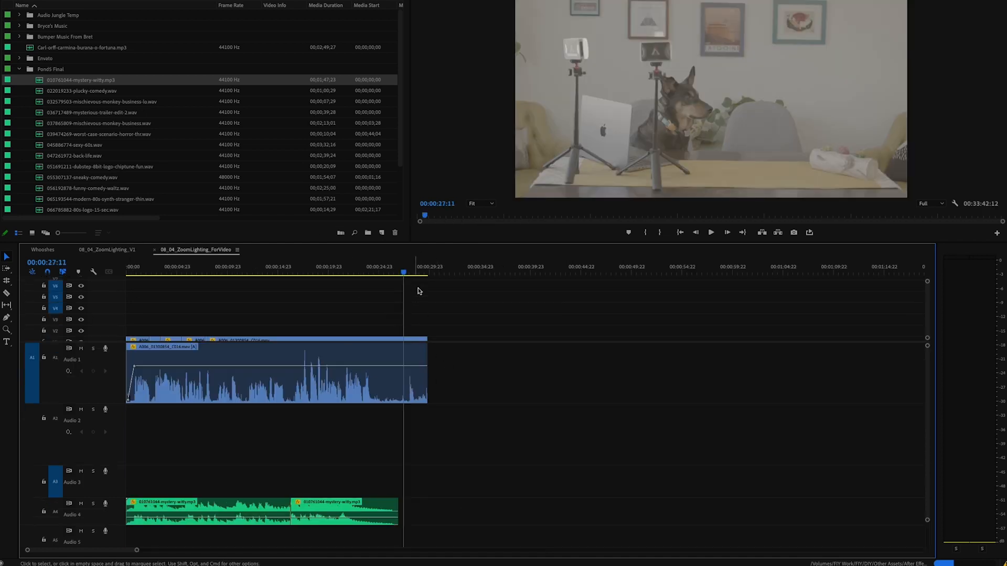
scroll(376, 303, down, 1)
drag(347, 272, 379, 270)
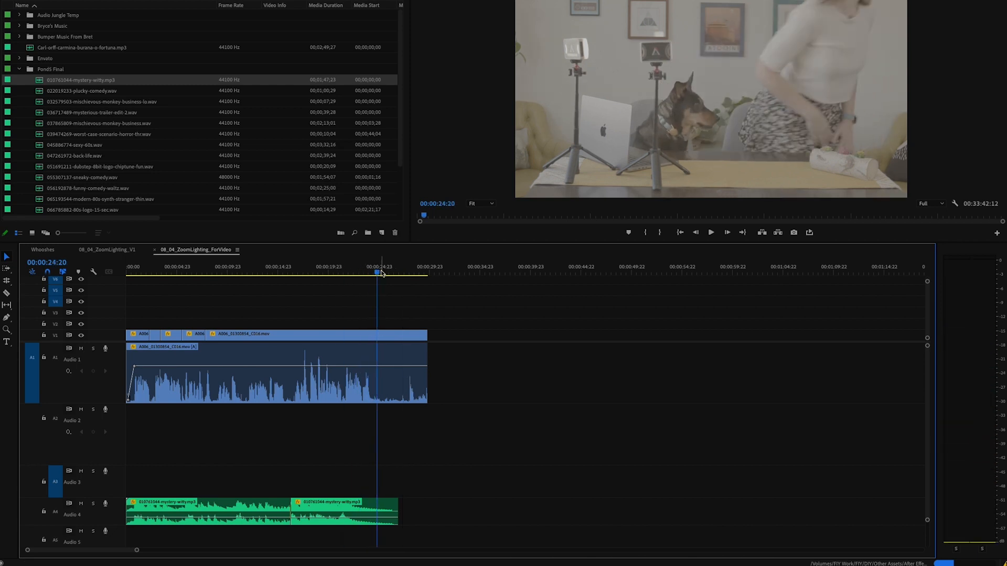
key(period)
key(super+z)
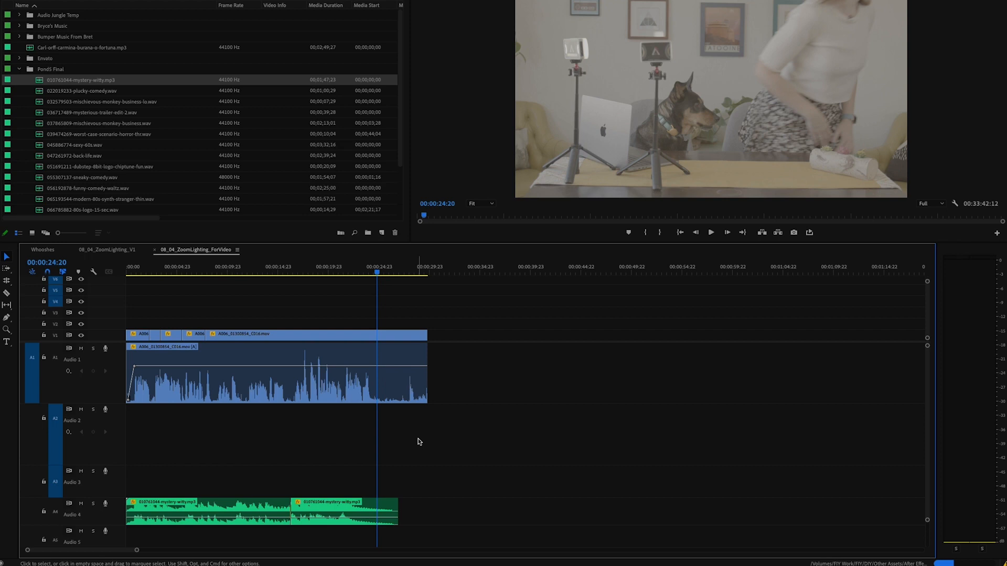
key(period)
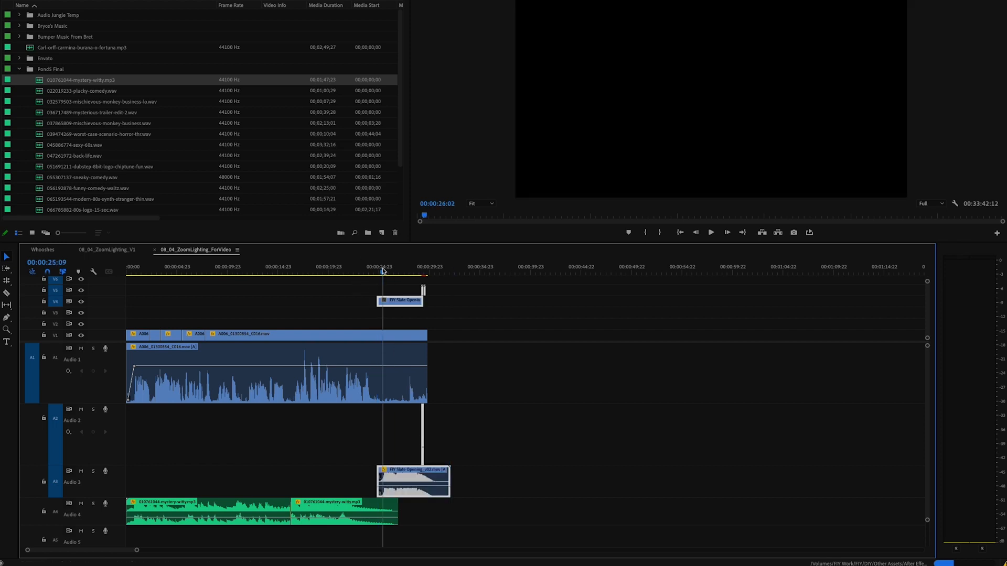
Shift the pasted slate opening clips about one second earlier and play the intro's ending with them.
drag(367, 271, 350, 271)
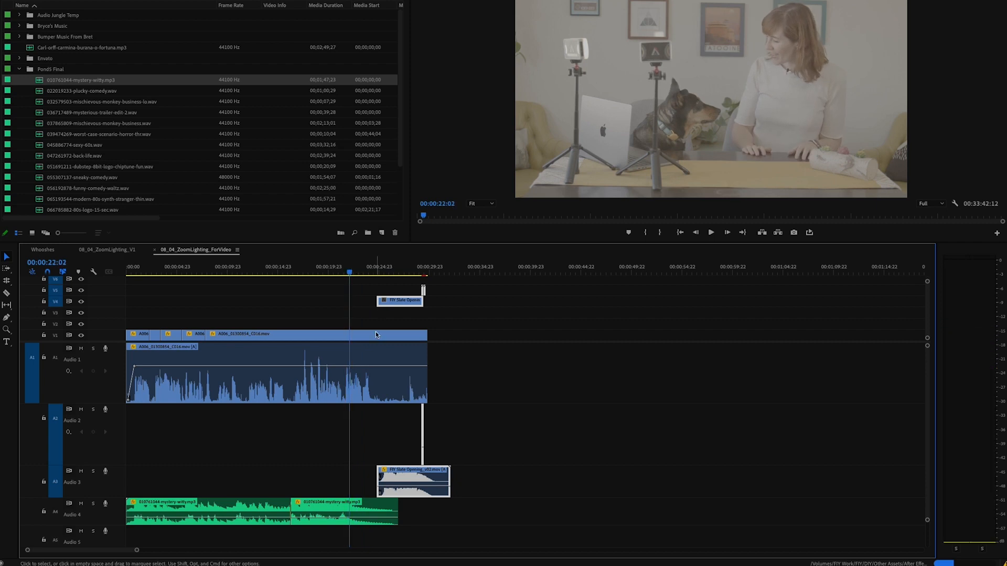
key(equal)
drag(545, 305, 527, 305)
key(space)
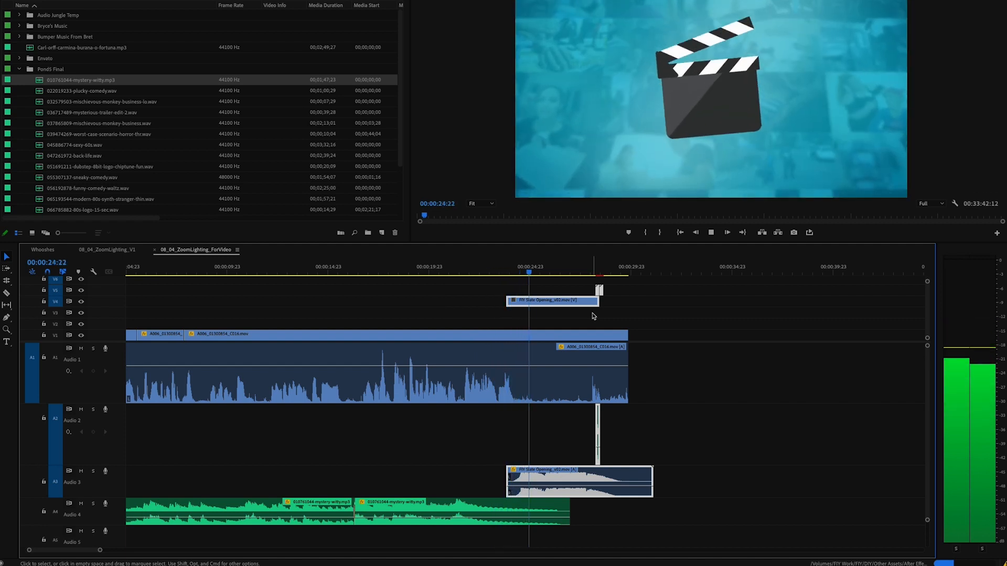
key(space)
Move the slate opening clip down to video track V3, above the end of the intro footage.
click(634, 325)
drag(631, 335, 604, 352)
key(z)
alt+click(618, 325)
drag(428, 281, 400, 316)
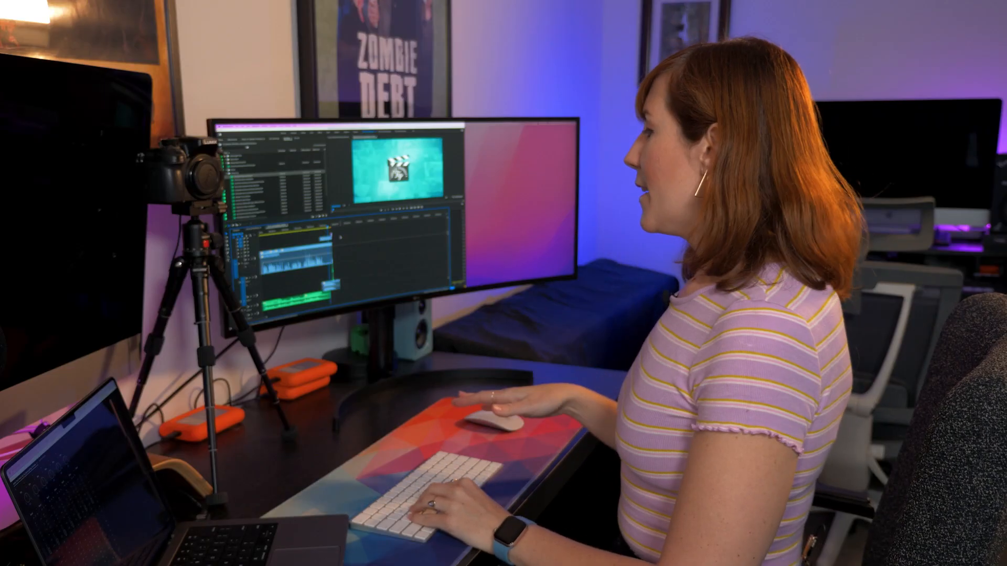
Move the long main take with its 010_161124.wav audio earlier, closer to the intro, starting at about 00:00:52:22.
key(minus)
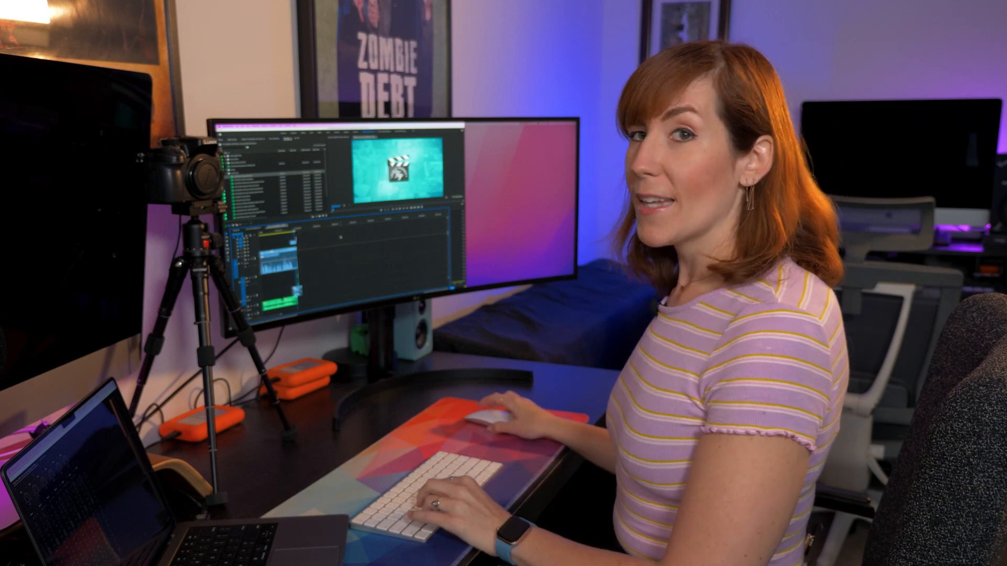
alt+click(603, 380)
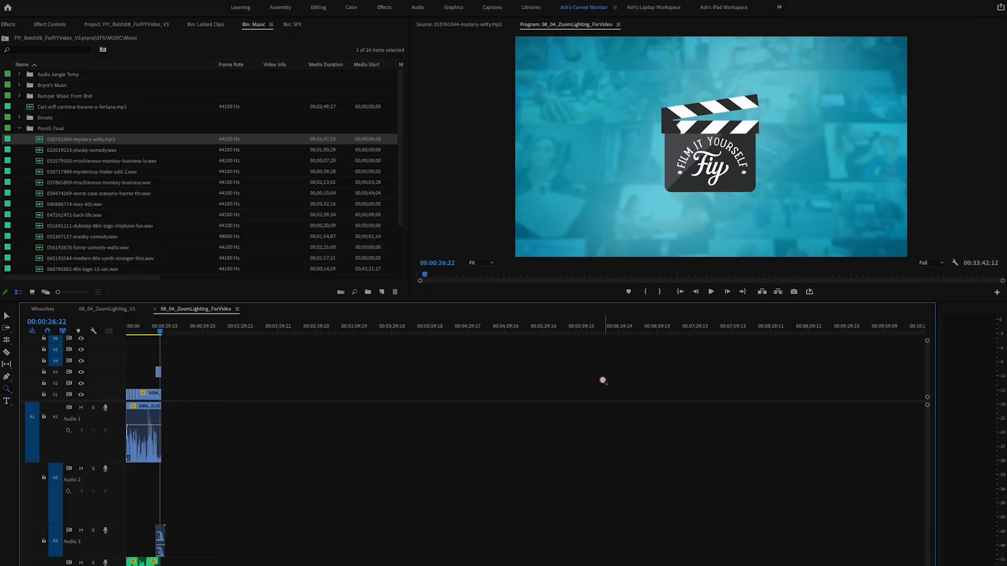
alt+click(603, 380)
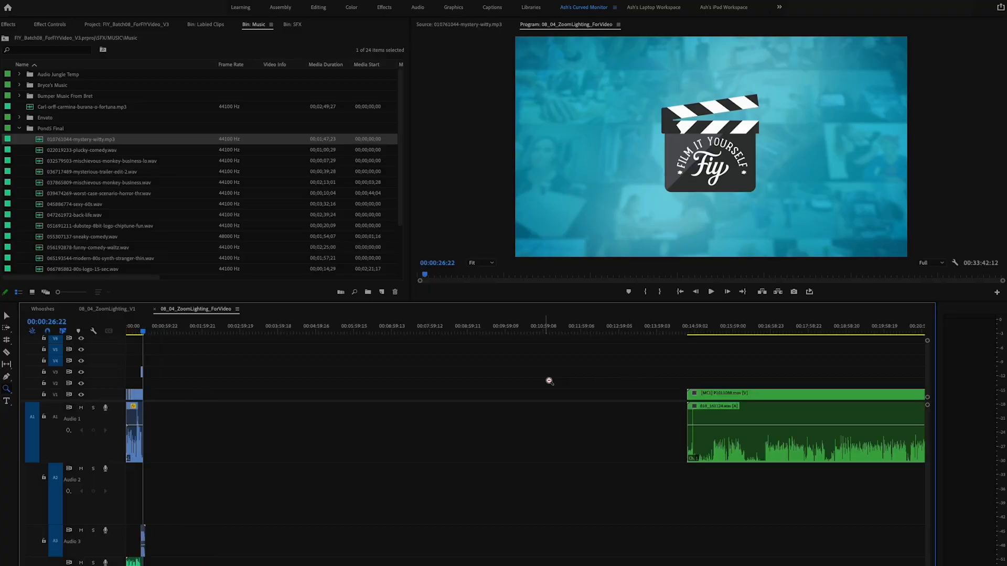
drag(737, 399, 223, 397)
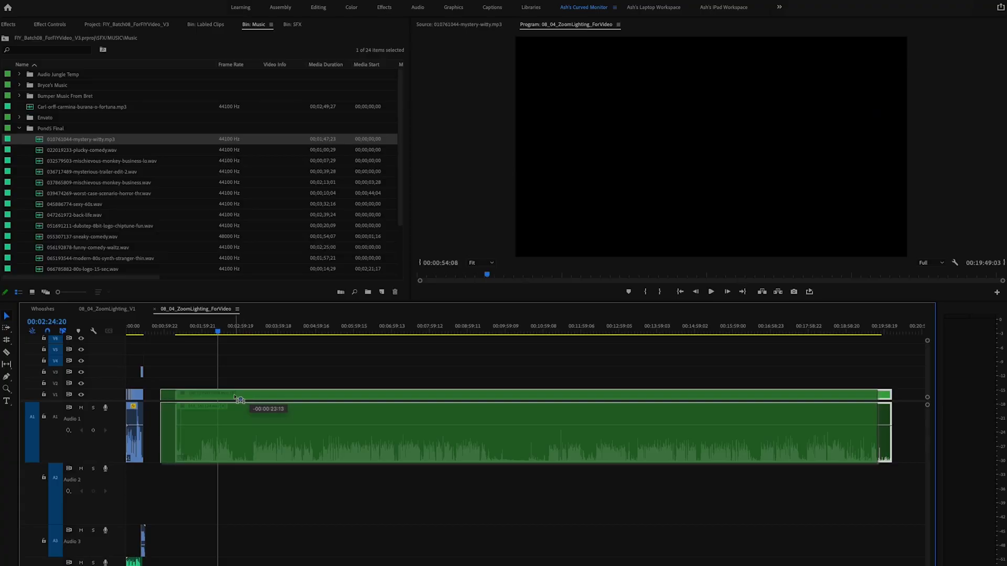
click(219, 415)
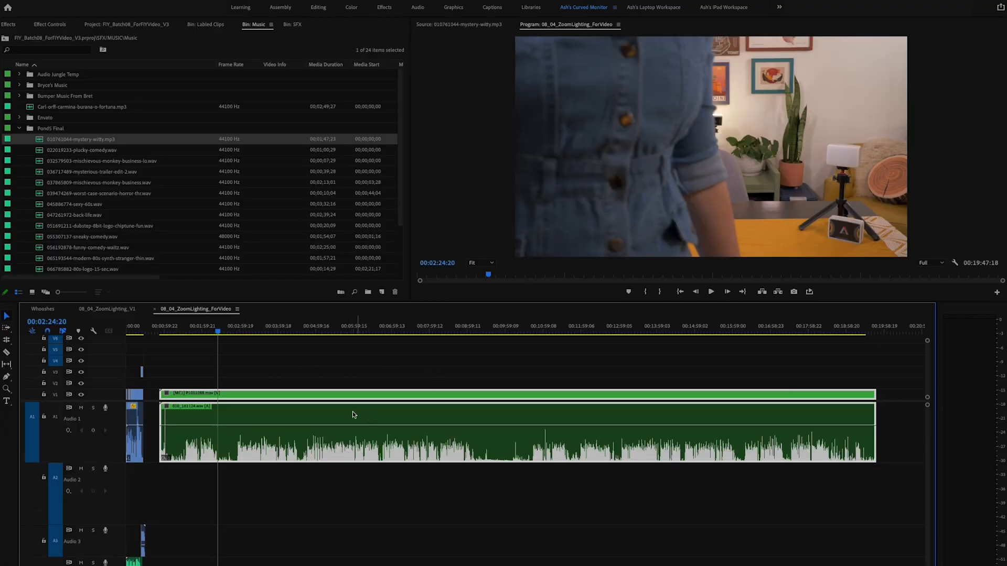
Raise the audio gain of the main take's 010_161124.wav clip by 10 dB.
right_click(318, 431)
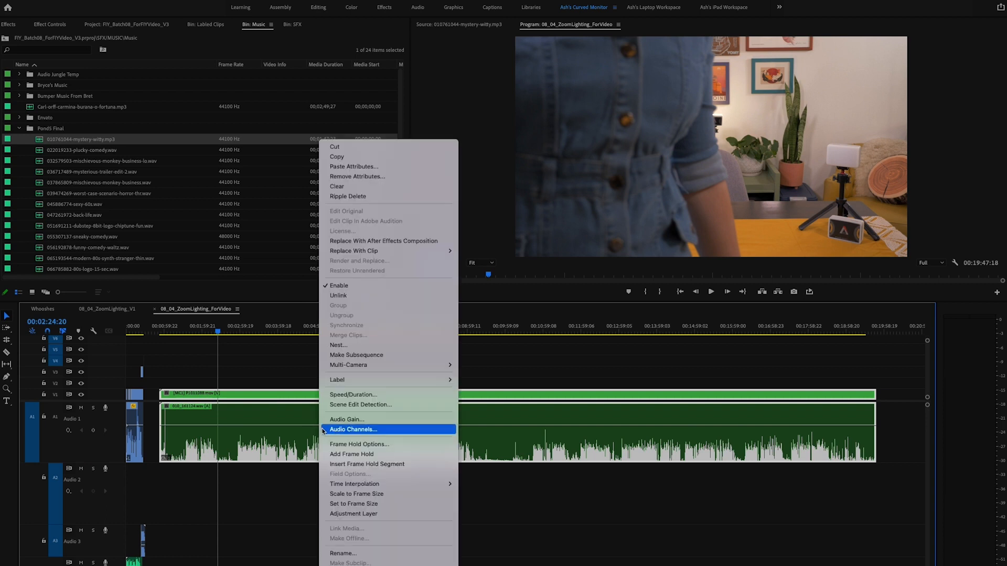
click(351, 422)
key(Return)
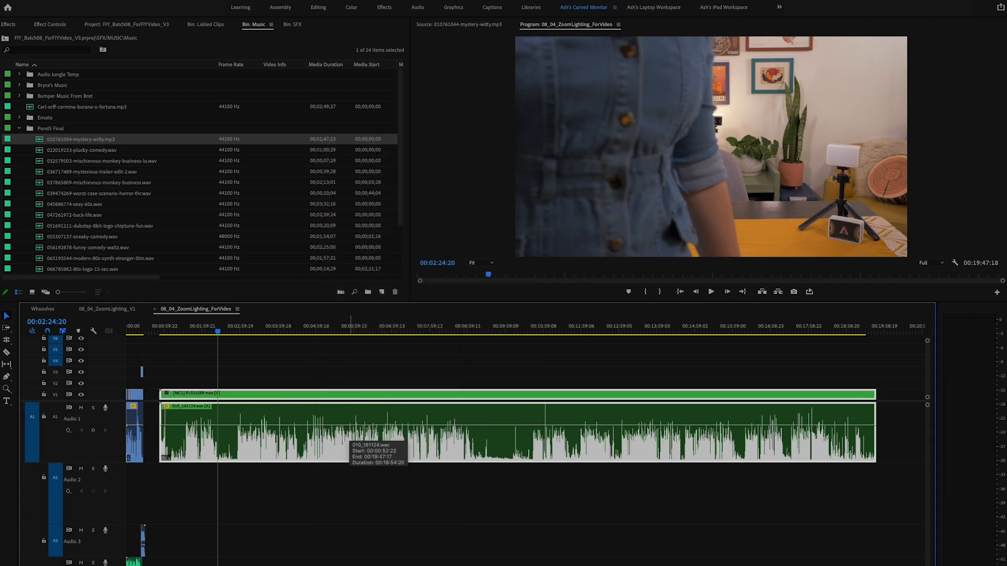
click(369, 373)
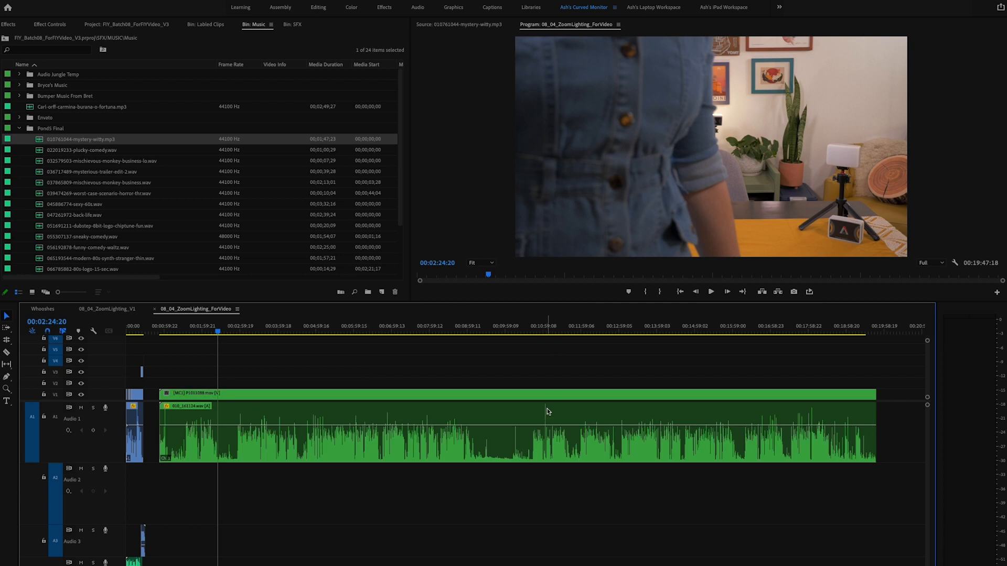
Examine the tall audio spike in the main take around 00:11:03 and its surrounding waveform.
click(544, 330)
key(equal)
key(equal)
key(equal)
key(equal)
key(equal)
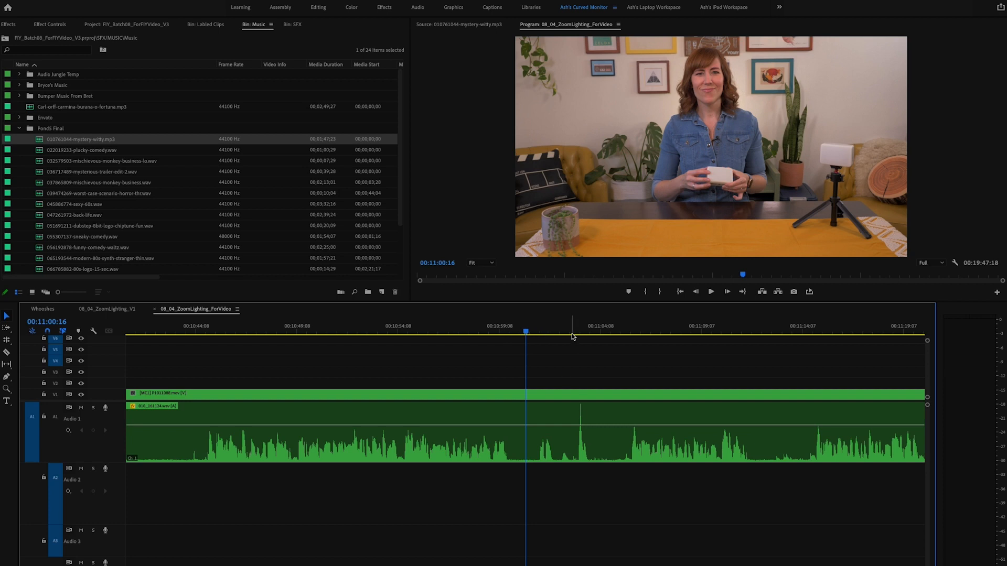
click(581, 329)
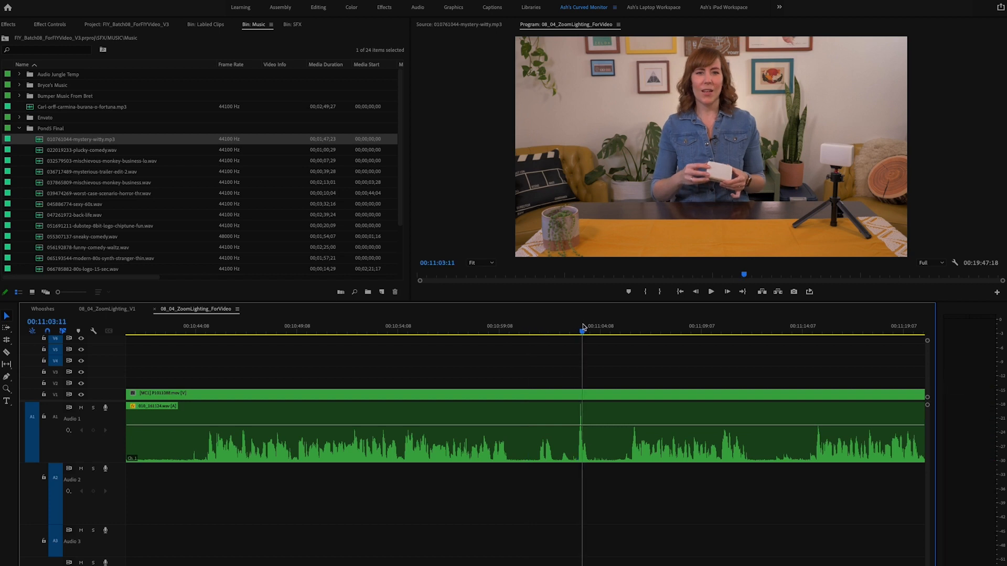
key(backslash)
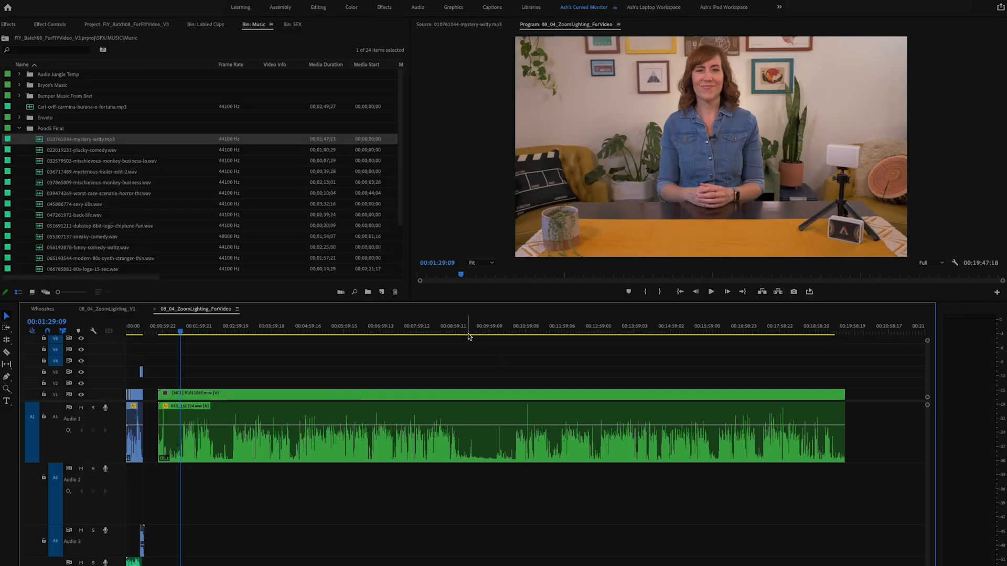
Try to split the main take at the end of its quiet stretch near 00:10:43, and undo the cut.
drag(441, 333, 514, 337)
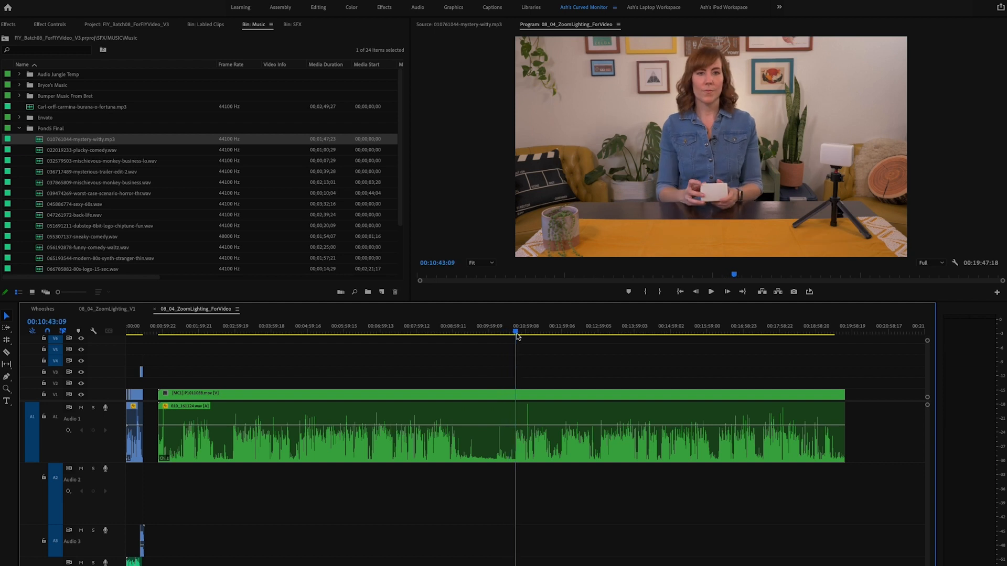
click(514, 410)
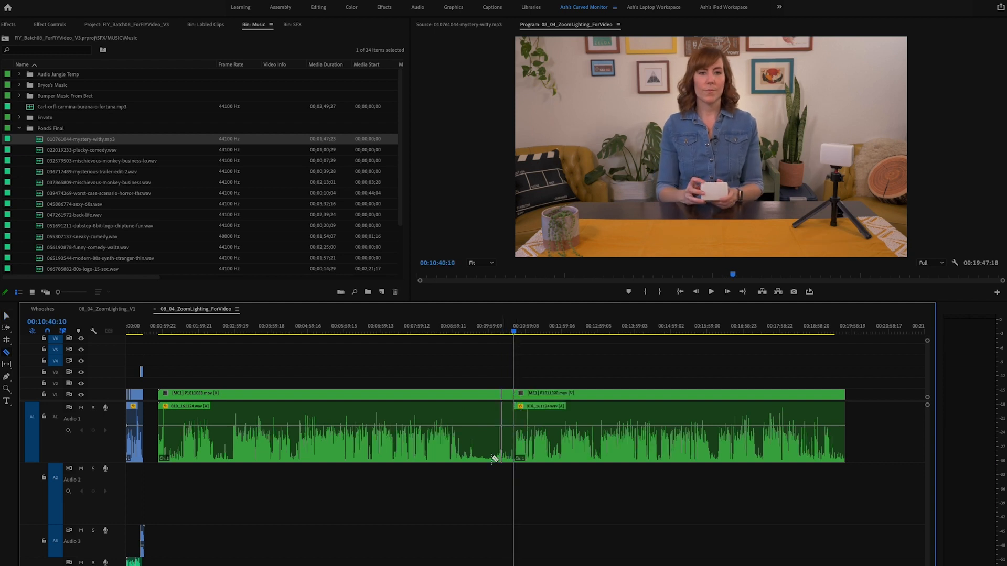
key(z)
click(478, 426)
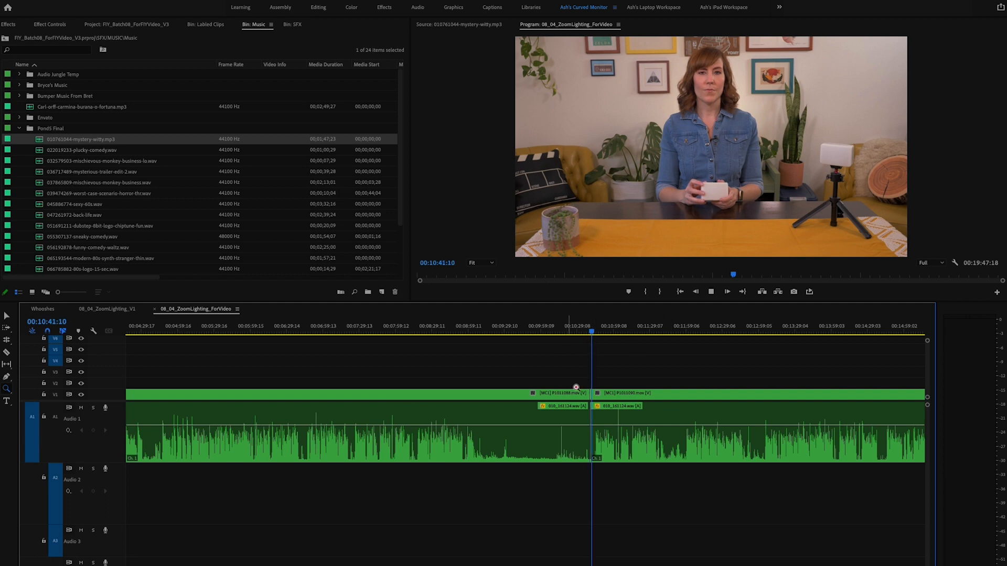
click(588, 430)
click(533, 431)
click(533, 424)
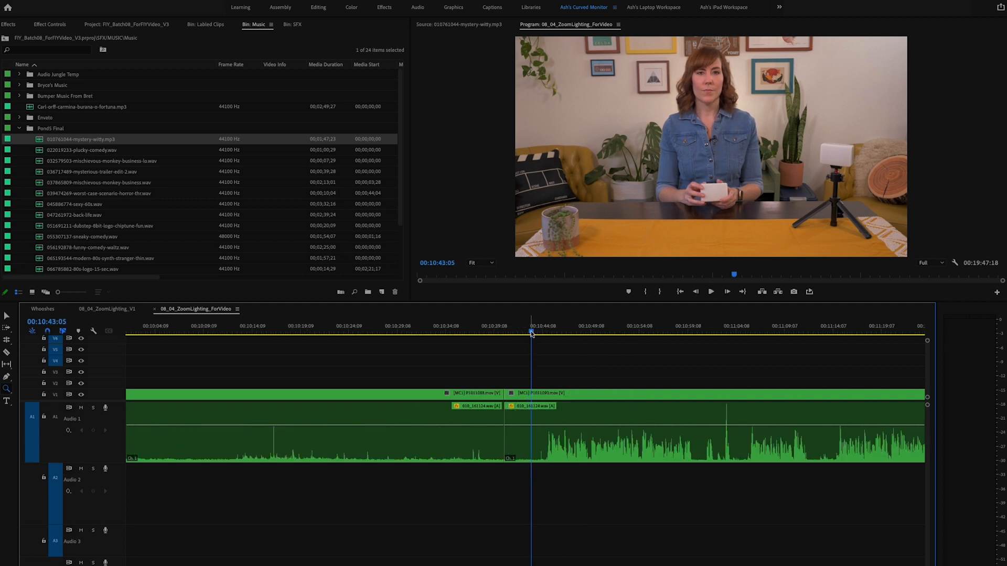
key(ctrl+z)
Split the main take's video and audio at 00:10:44:14, where speech resumes, and play on from there.
drag(537, 332, 545, 331)
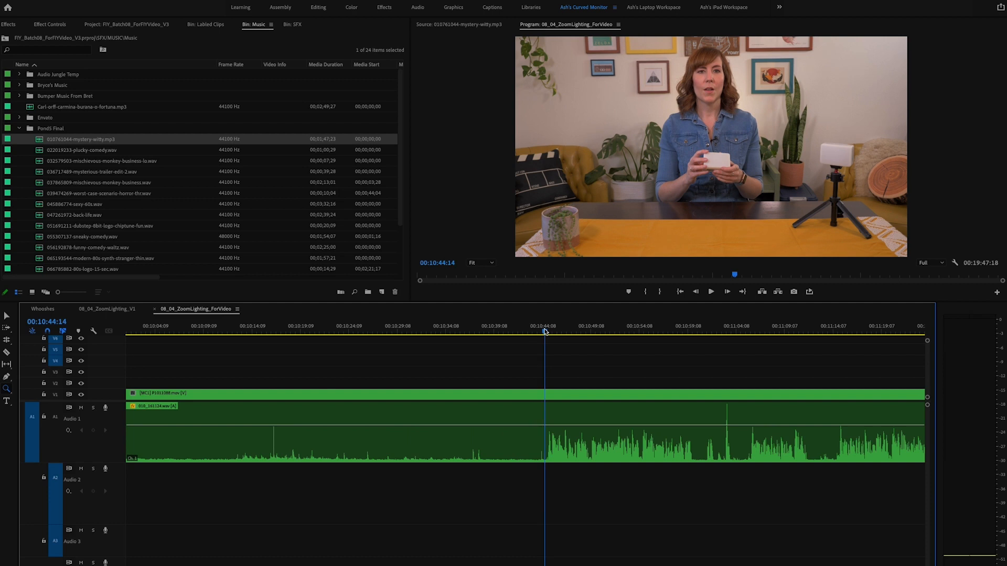
key(space)
key(c)
click(545, 447)
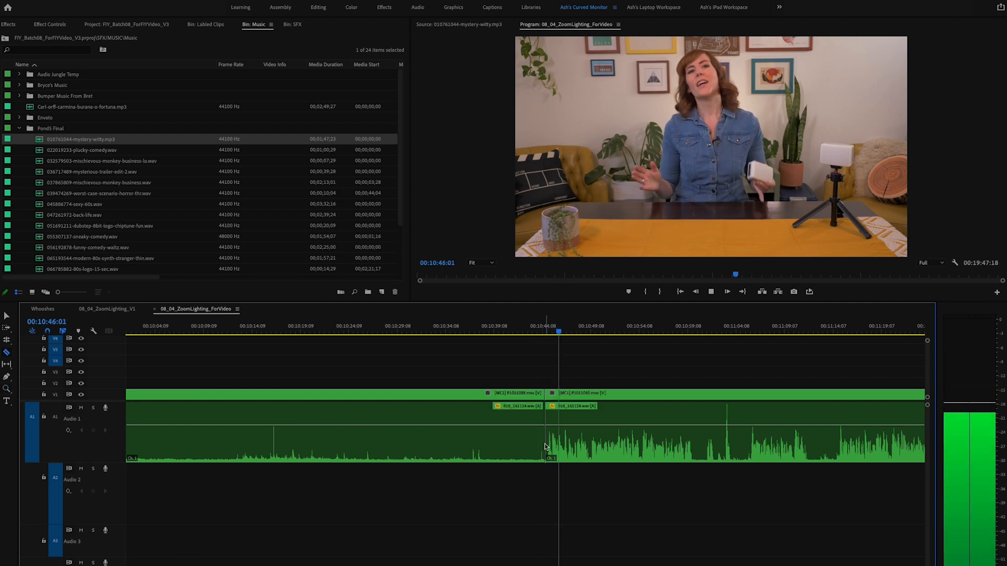
key(z)
alt+click(622, 392)
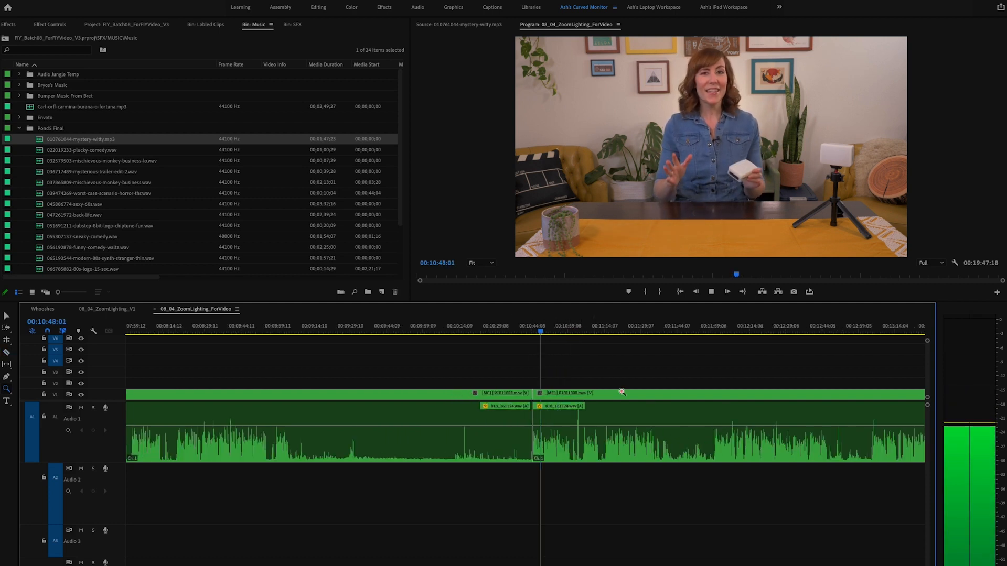
key(space)
Listen to the speech before the quiet stretch, split the main take at 00:08:39:10 and select the section between the two cuts.
scroll(284, 353, up, 3)
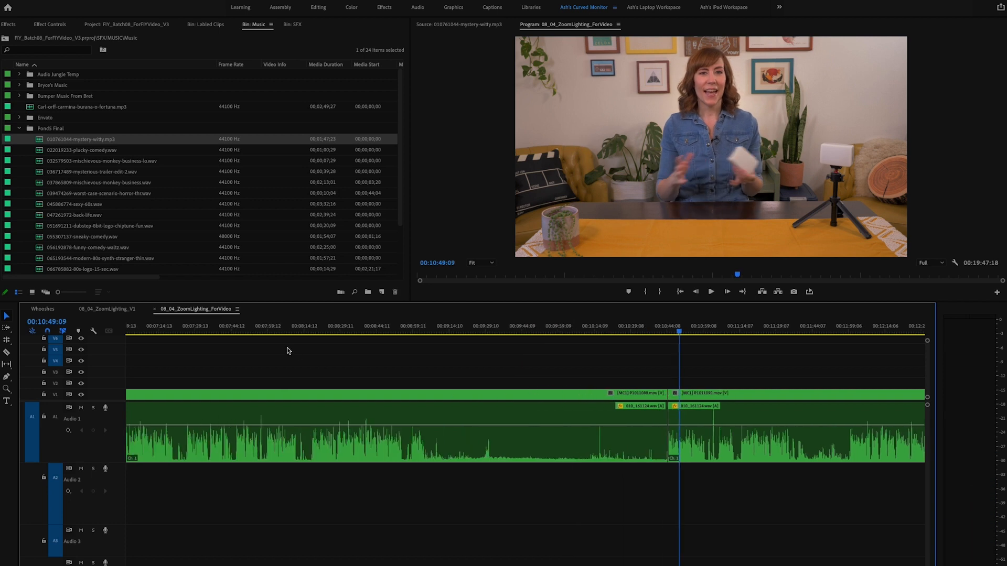
drag(309, 331, 348, 332)
key(space)
key(equal)
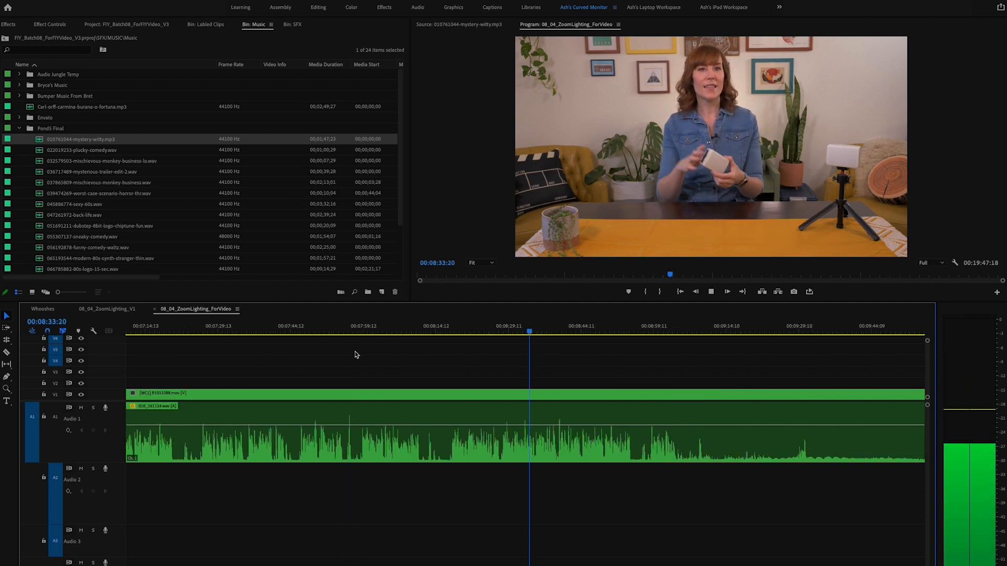
key(equal)
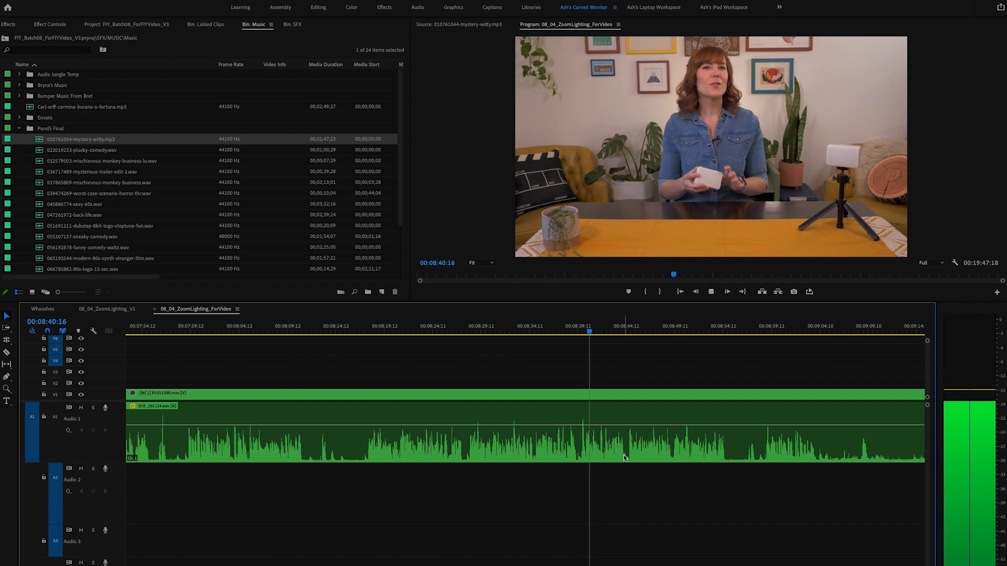
key(space)
key(c)
click(577, 452)
key(v)
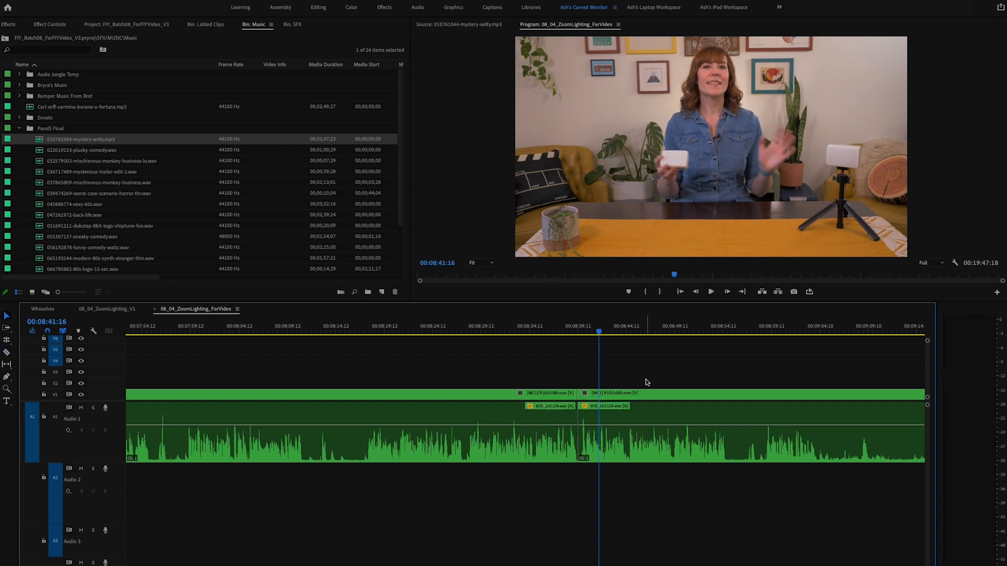
drag(647, 378, 688, 452)
key(backslash)
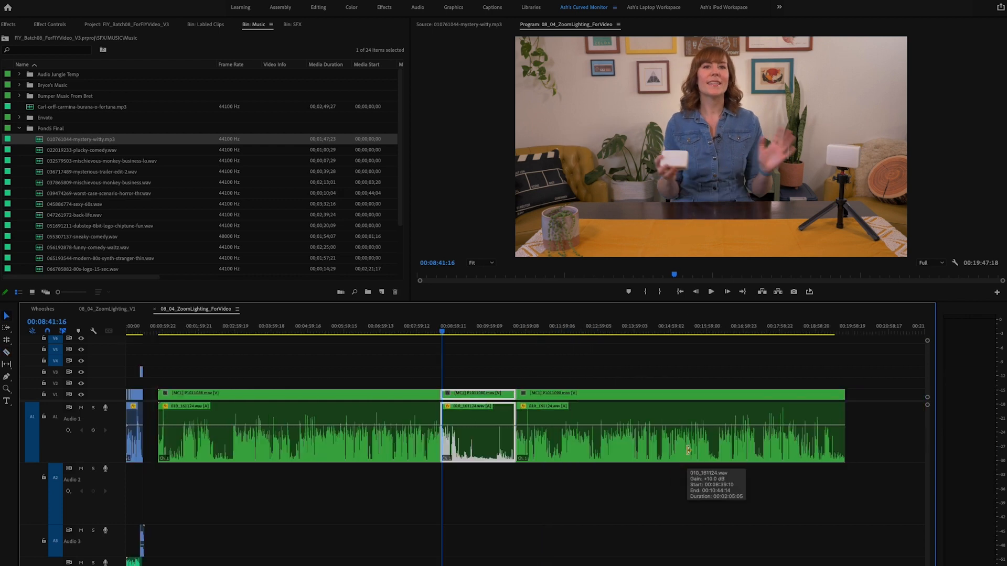
Ripple delete the selected section of the main take between the cuts at 00:08:39:10 and 00:10:44:14.
key(shift+Delete)
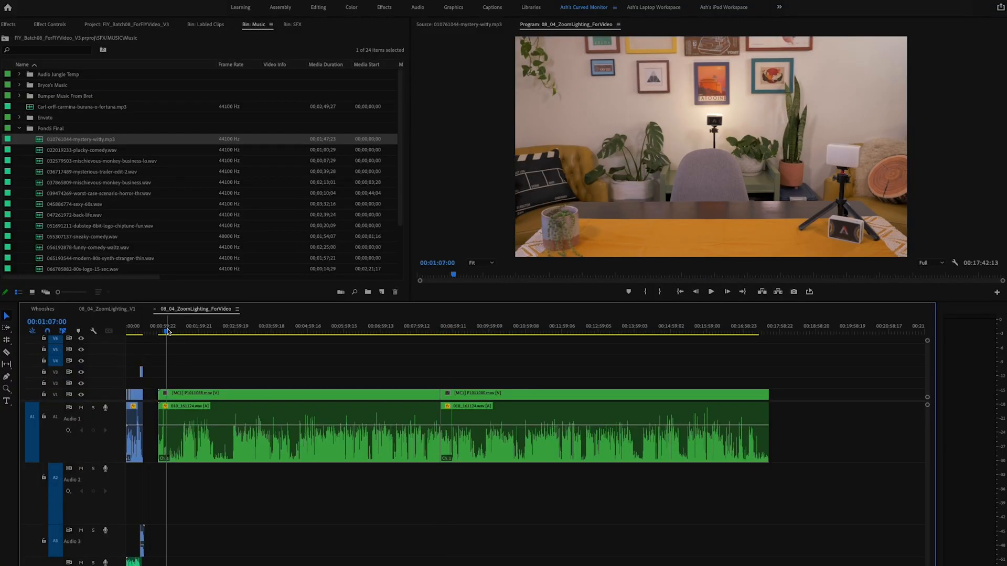
key(equal)
key(equal)
key(equal)
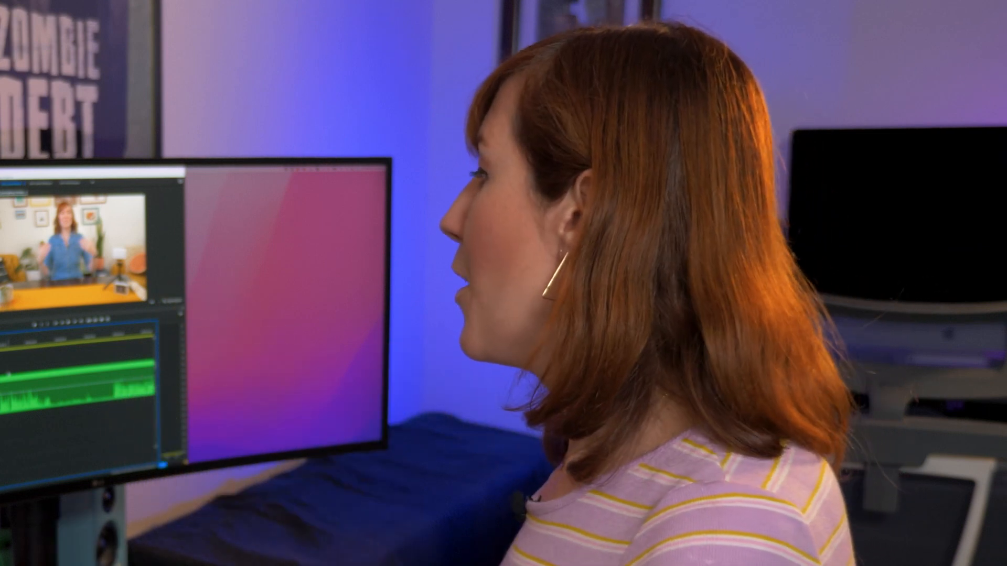
click(7, 374)
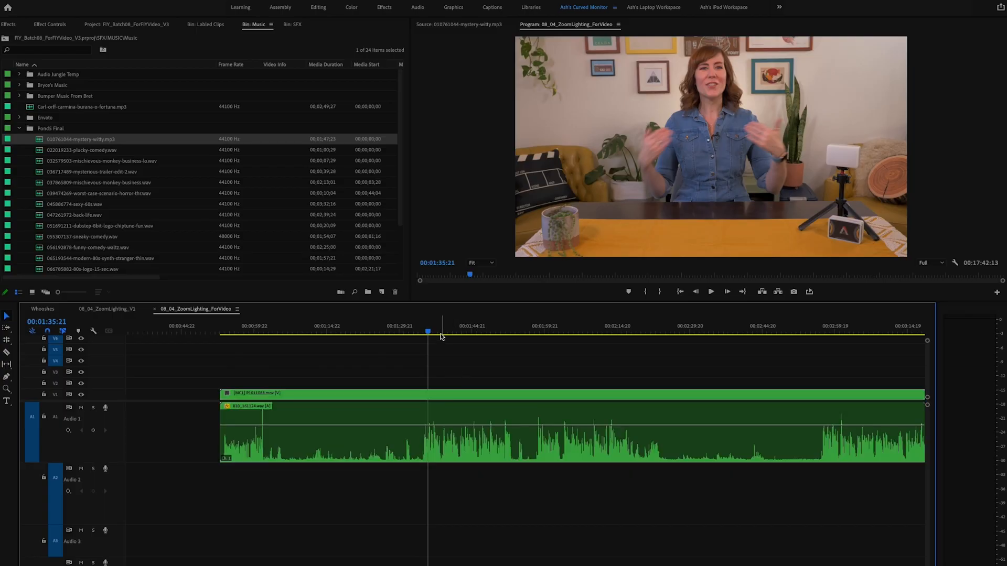
Split the main take at 00:02:56:14, just before speech resumes, and ripple delete everything in the take before that cut.
drag(442, 330, 420, 333)
key(space)
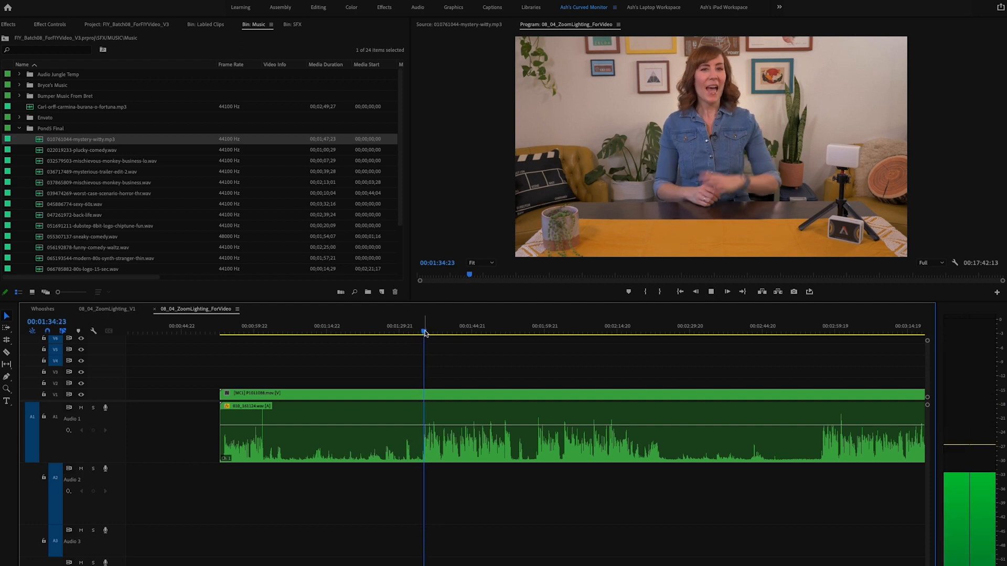
click(816, 331)
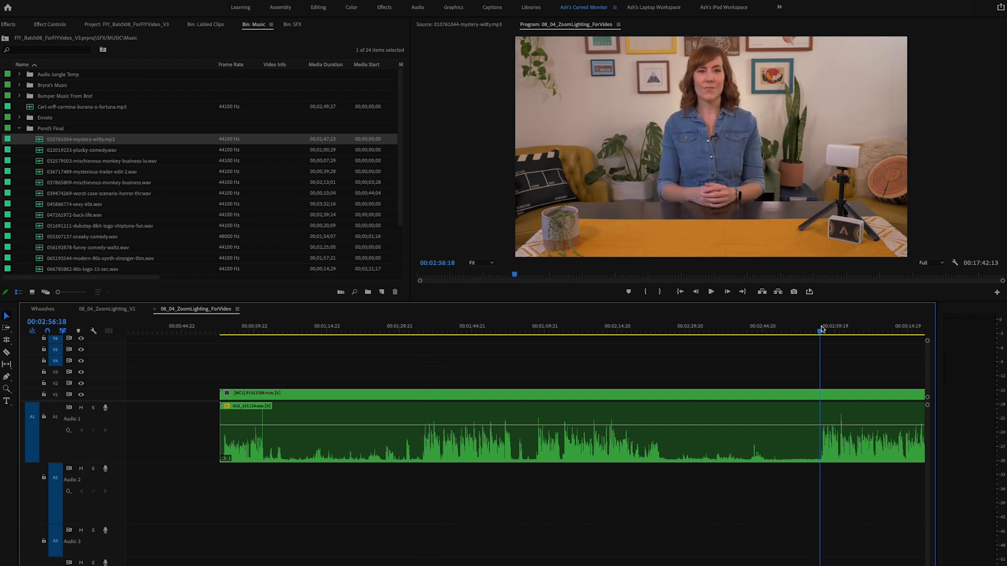
click(826, 329)
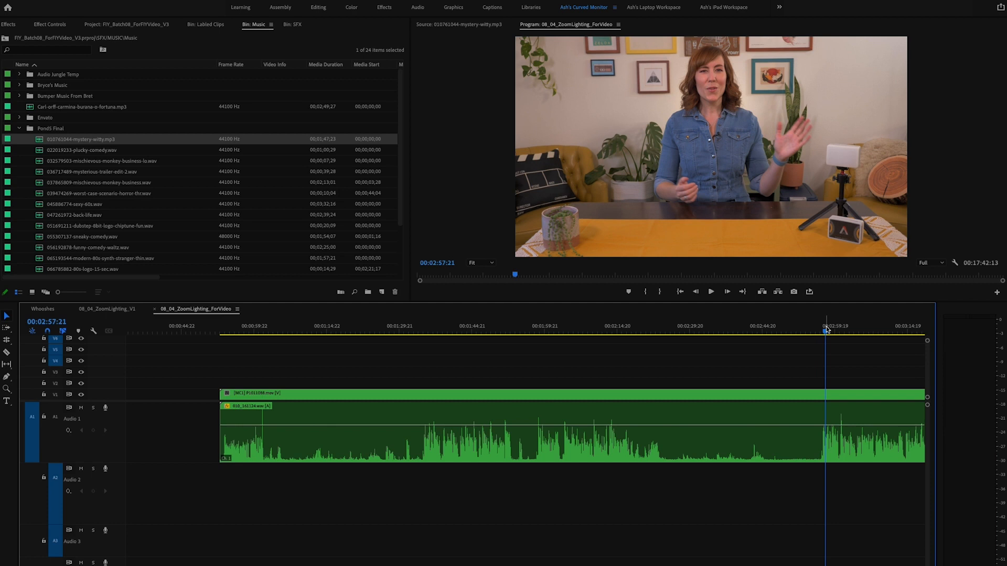
drag(826, 329, 821, 330)
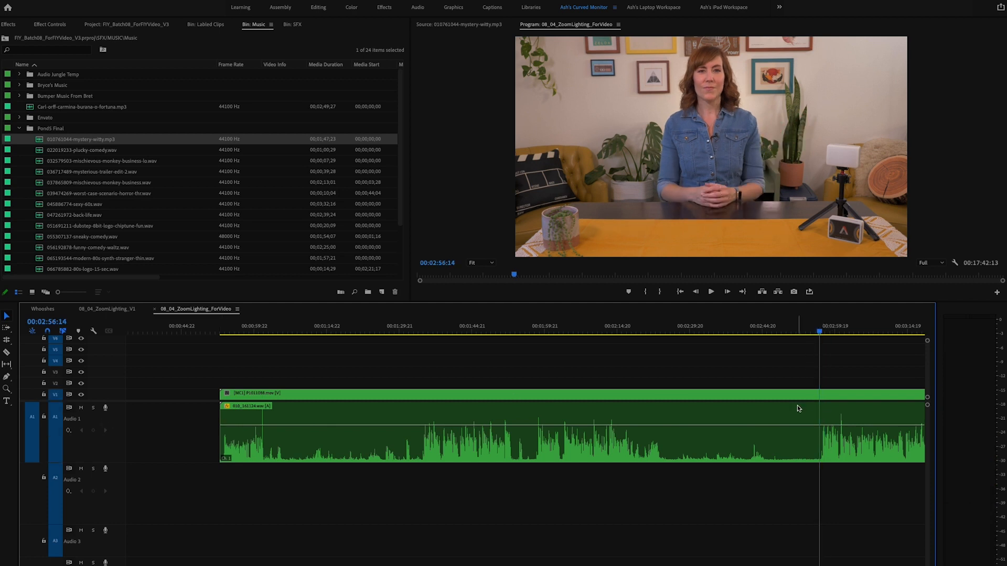
drag(787, 373, 748, 440)
key(shift+Delete)
Move the main take earlier so it starts where the slate opening's audio ends.
key(z)
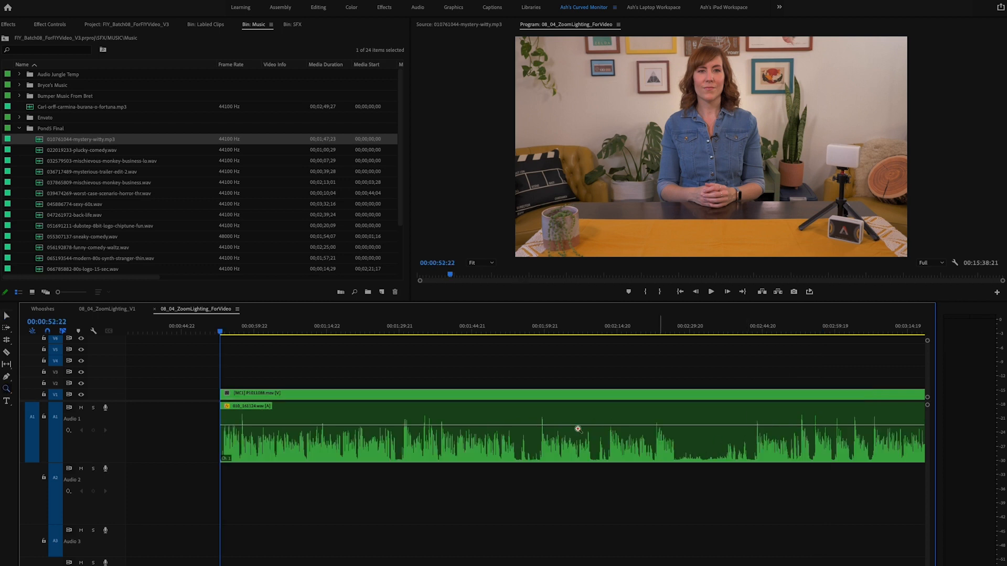
alt+click(303, 407)
drag(274, 397, 223, 396)
click(203, 333)
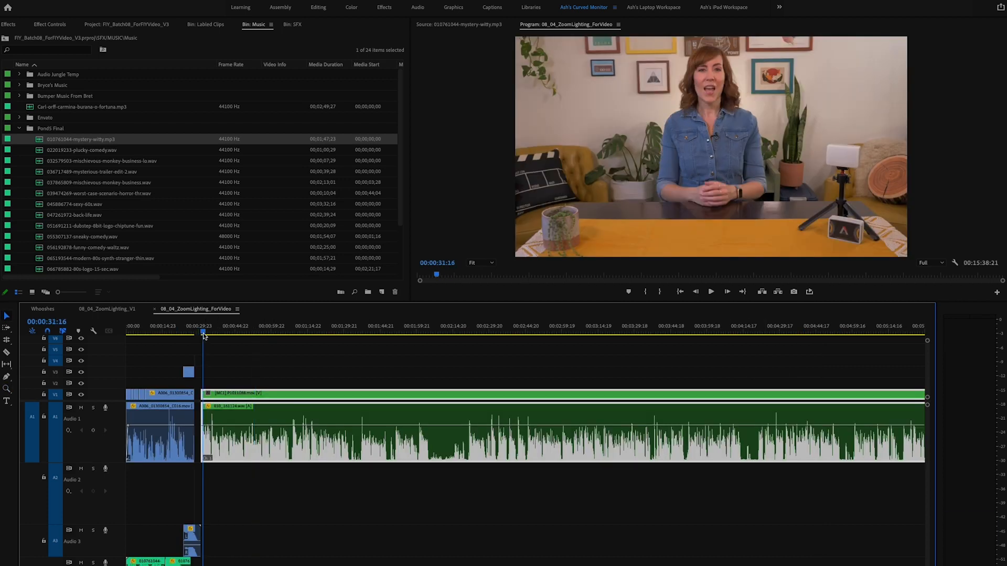
Trim the start of the main take's video and audio to 00:00:31:13, just before the first words.
key(equal)
key(equal)
key(equal)
key(equal)
key(z)
click(486, 400)
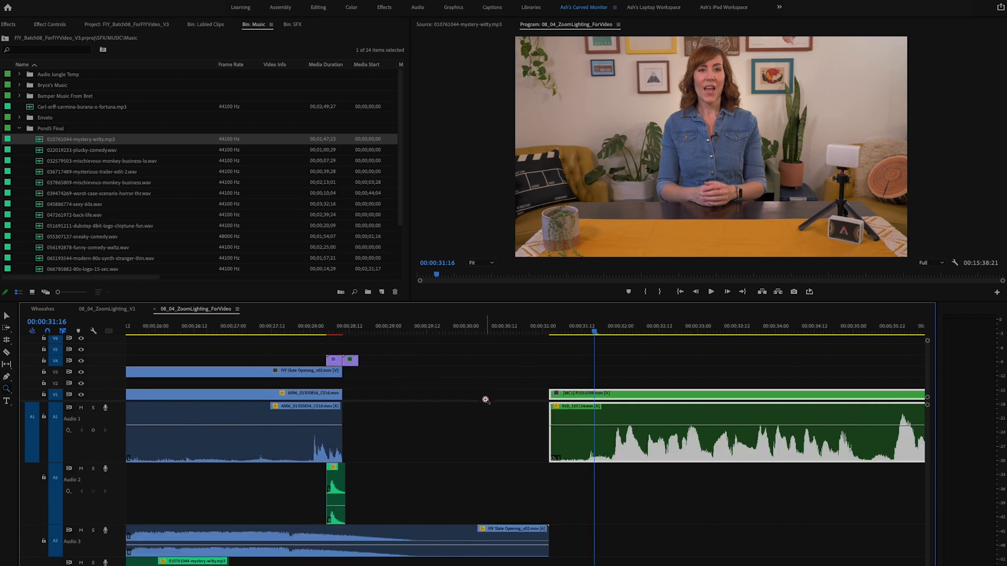
drag(597, 329, 589, 332)
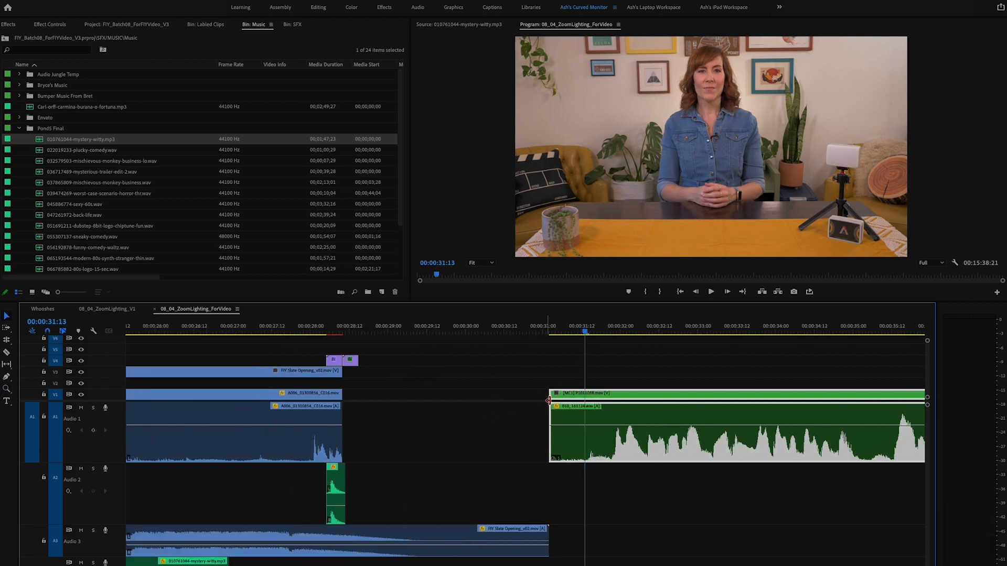
click(558, 383)
Move the main take 3:03 earlier to butt against the end of the intro clip, and review the slate transition.
drag(551, 395, 386, 397)
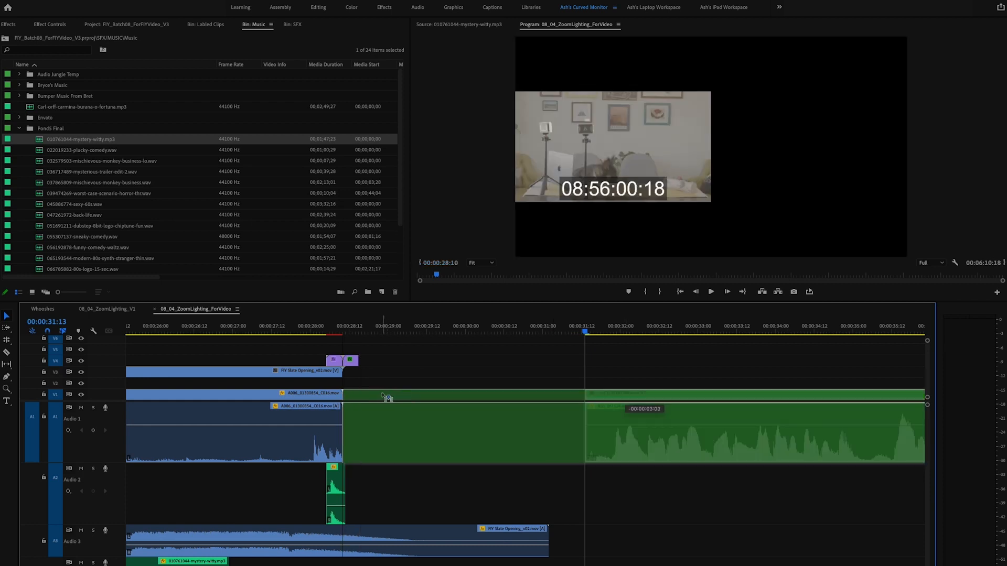
drag(340, 327, 330, 327)
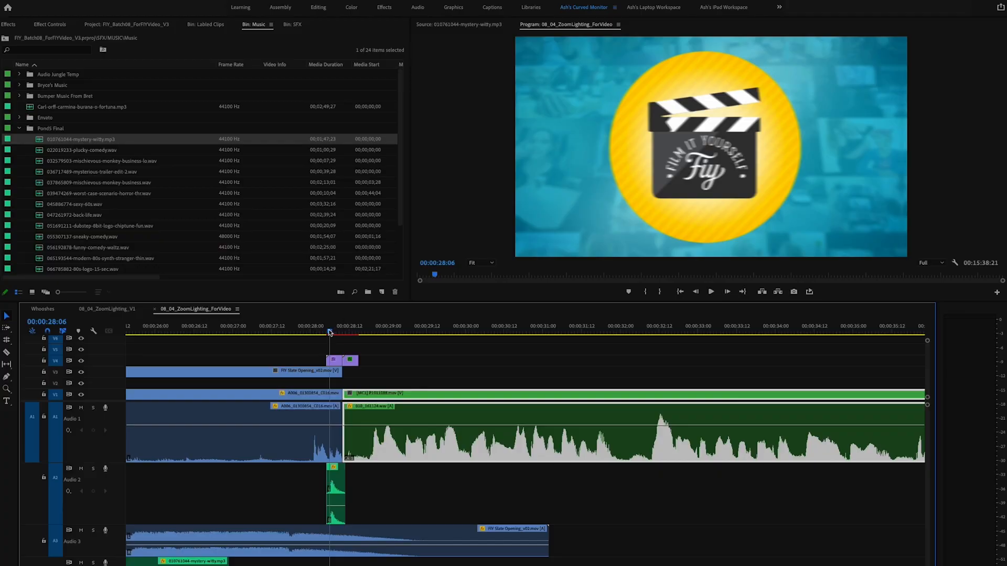
mouse_move(329, 332)
mouse_down()
mouse_move(346, 333)
mouse_move(326, 333)
mouse_up()
drag(378, 351, 325, 361)
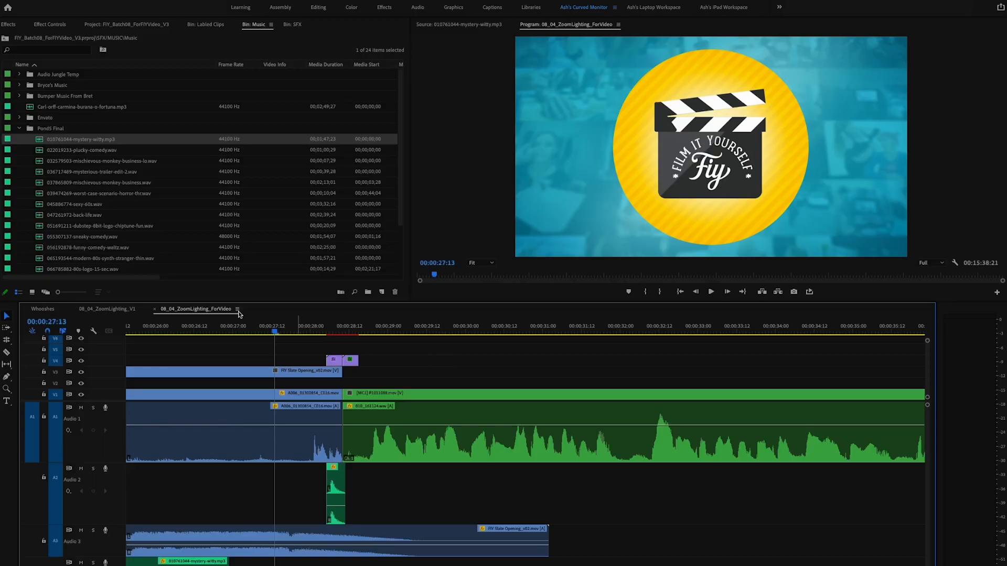
drag(272, 327, 226, 330)
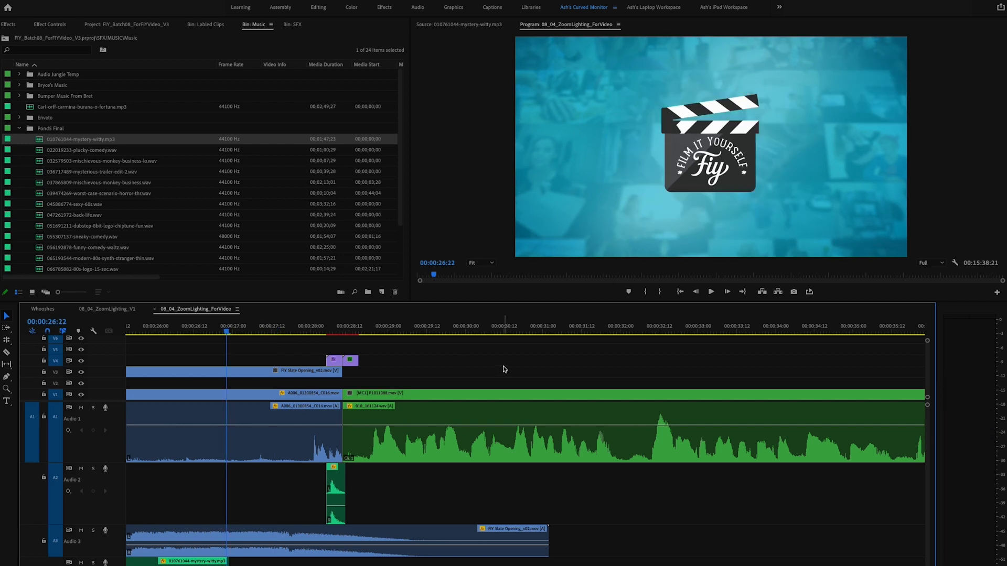
Keyframe the intro clip's audio volume to fade down to silence by 00:00:24:22, under the start of the slate opening.
alt+click(354, 405)
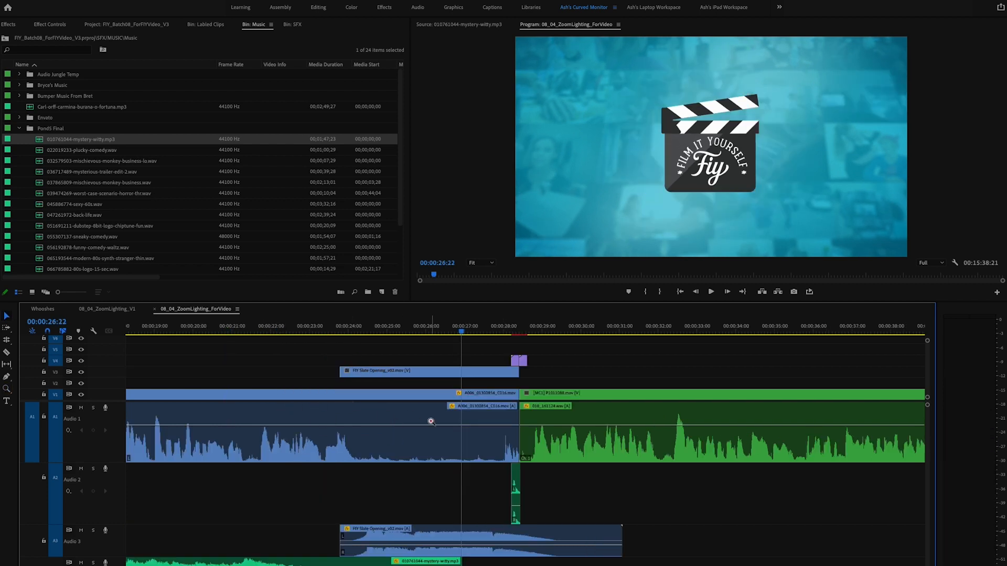
click(360, 425)
drag(385, 425, 385, 430)
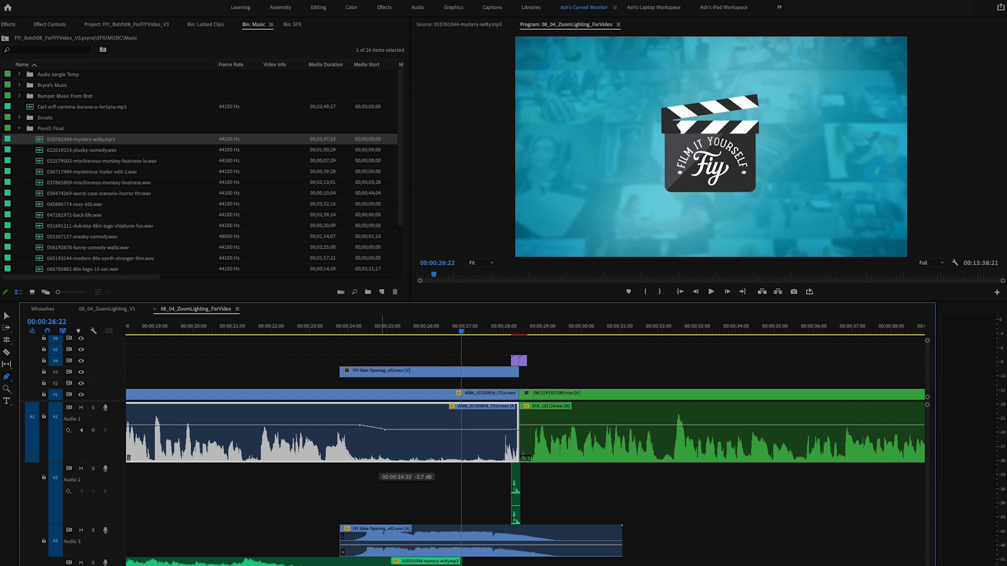
drag(375, 325, 299, 326)
click(608, 374)
Play into the main take and split only its video at 00:00:32:04, in the pause between phrases.
key(space)
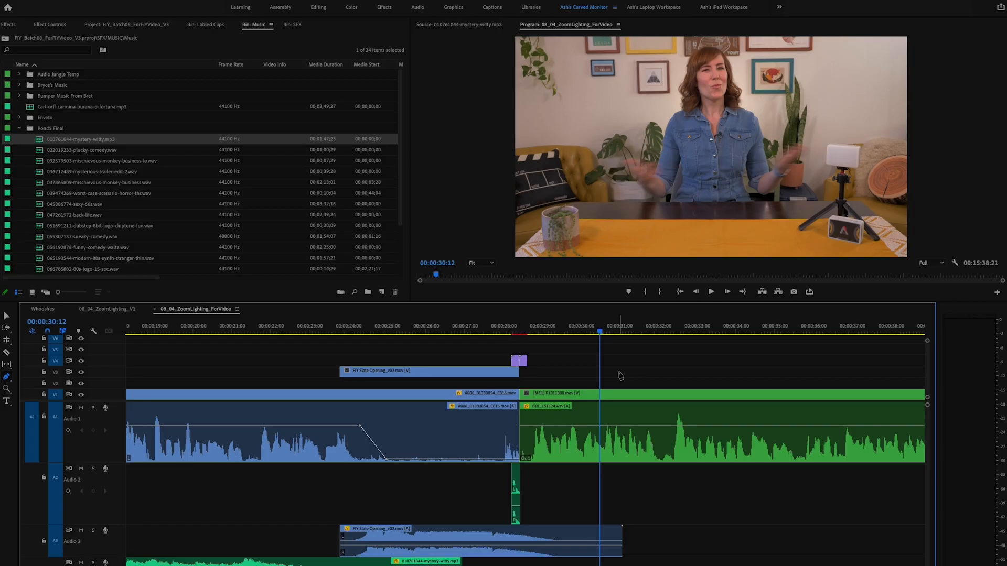
key(space)
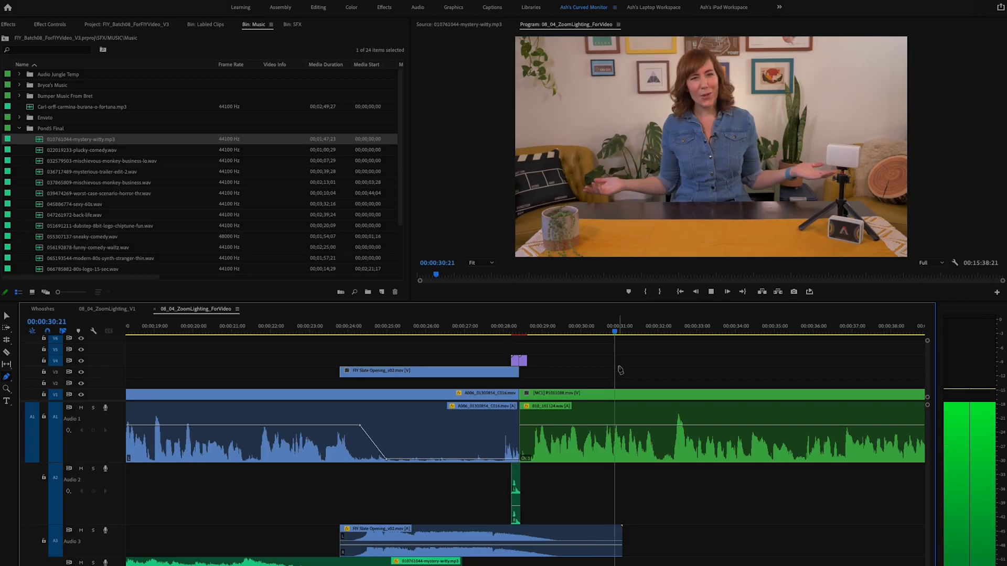
key(space)
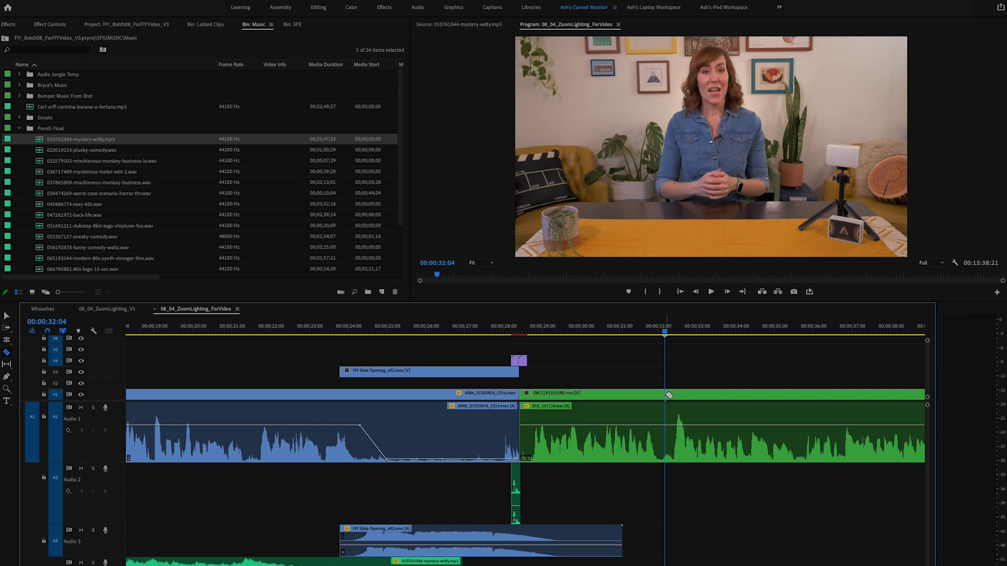
scroll(666, 394, right, 3)
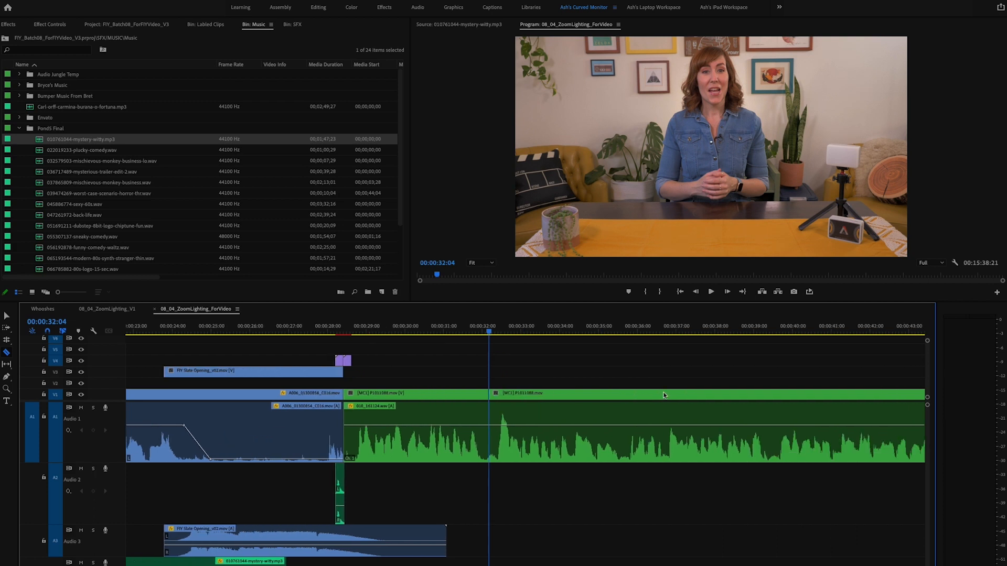
Open the multicam source sequence 08_04_STANDUP_TK1 from the main take's second section and examine its stacked camera layers.
double_click(513, 396)
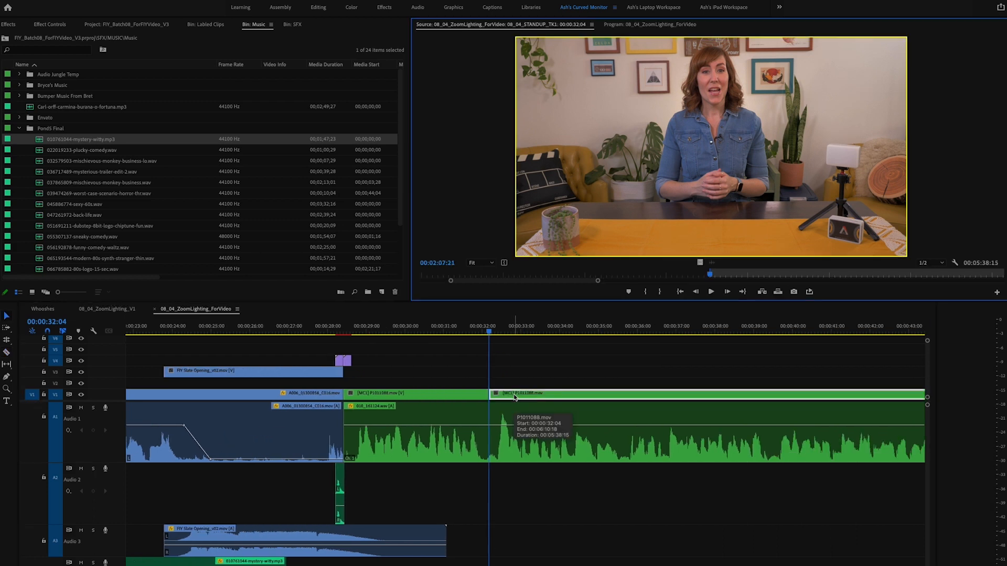
super+double_click(514, 397)
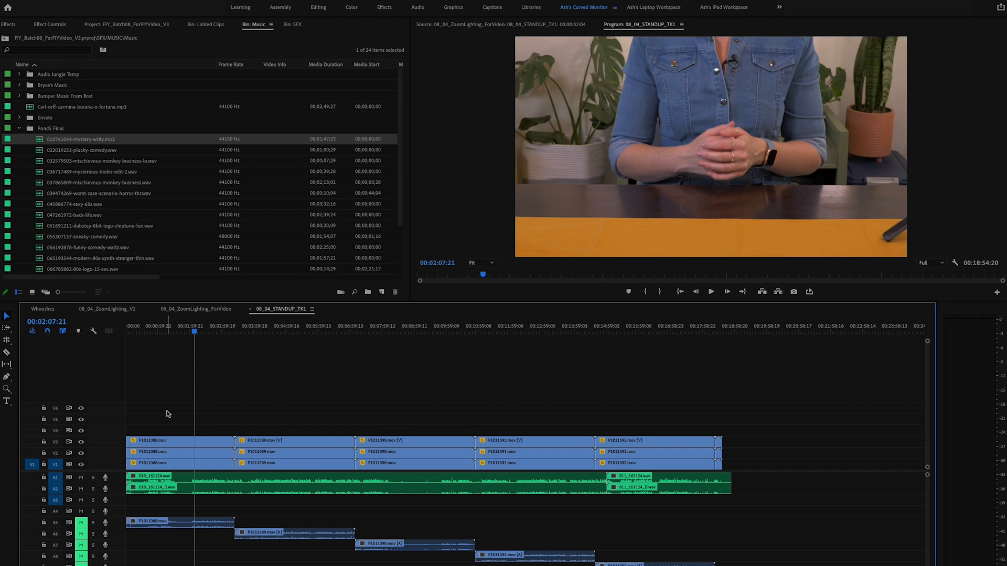
drag(168, 417, 743, 460)
Compare the camera angles by disabling and re-enabling the first clips on V3 and V2, and close the source sequence.
click(213, 432)
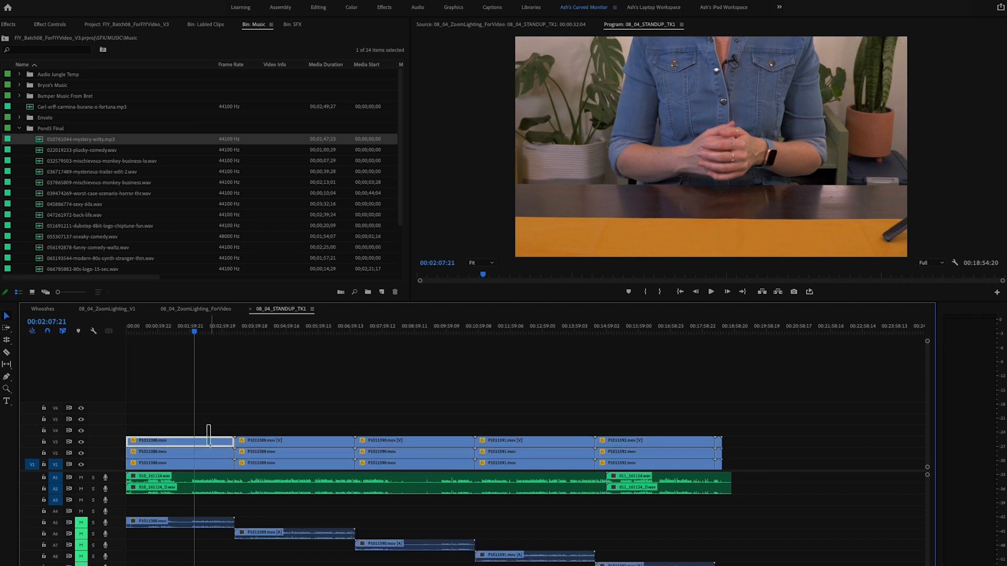
key(shift+e)
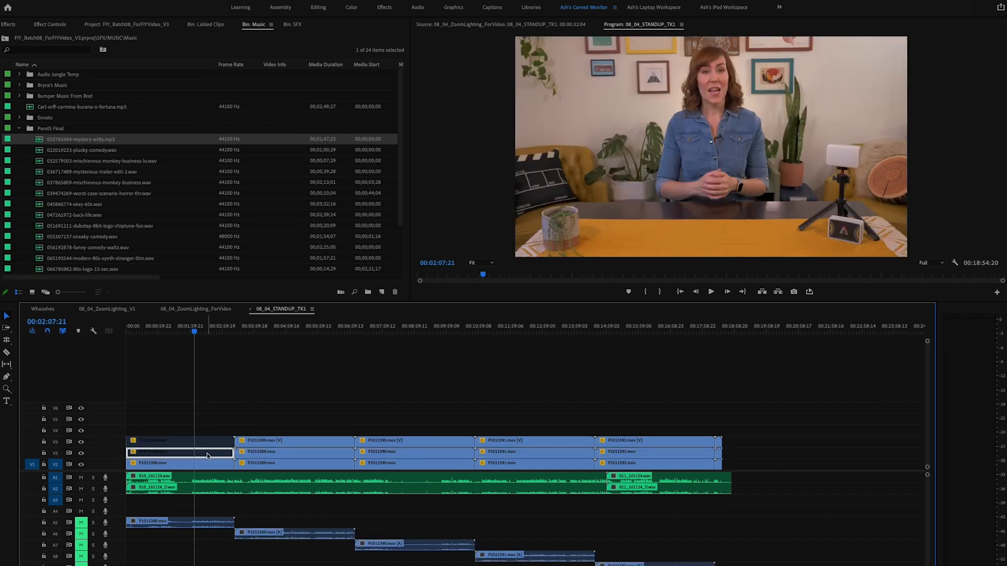
key(shift+e)
click(211, 442)
key(shift+e)
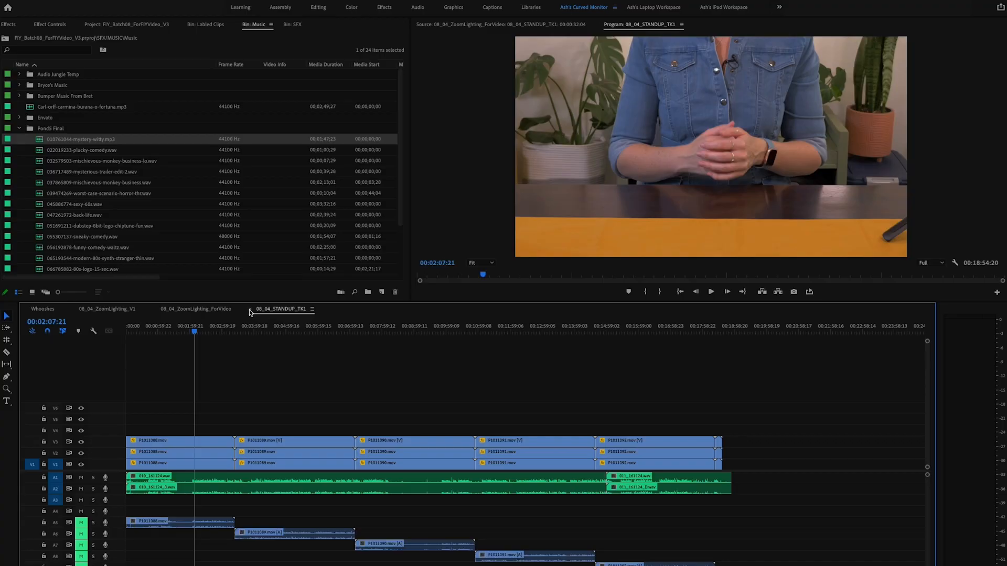
click(250, 309)
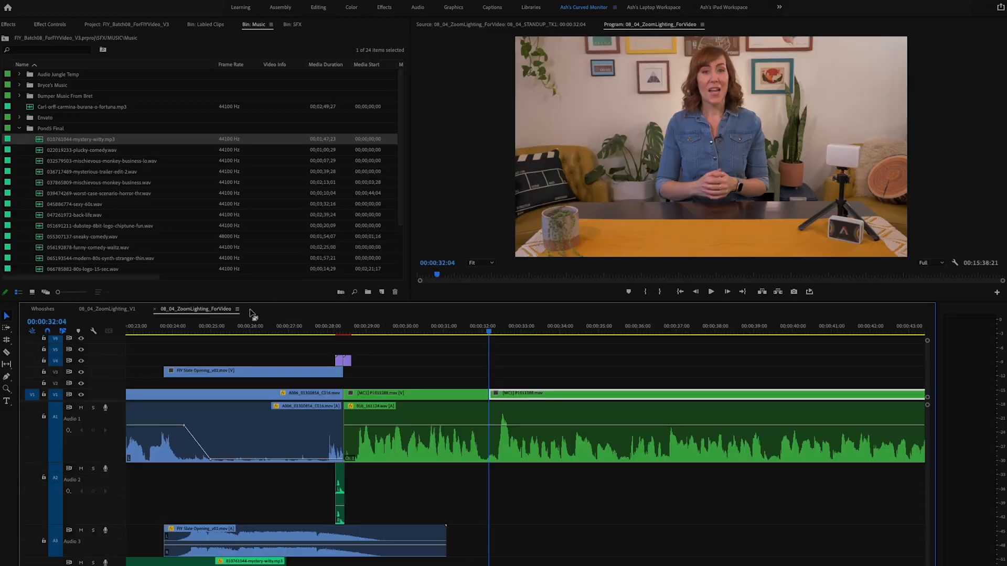
Switch the main take's video after 00:00:32:04 to multi-camera Camera 2 and play across the angle change.
right_click(502, 395)
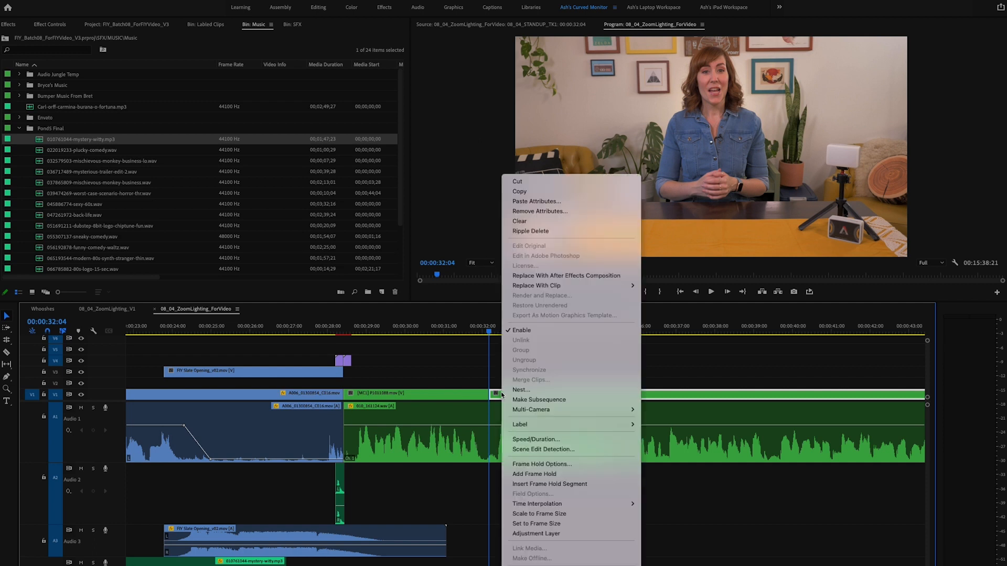
mouse_move(561, 412)
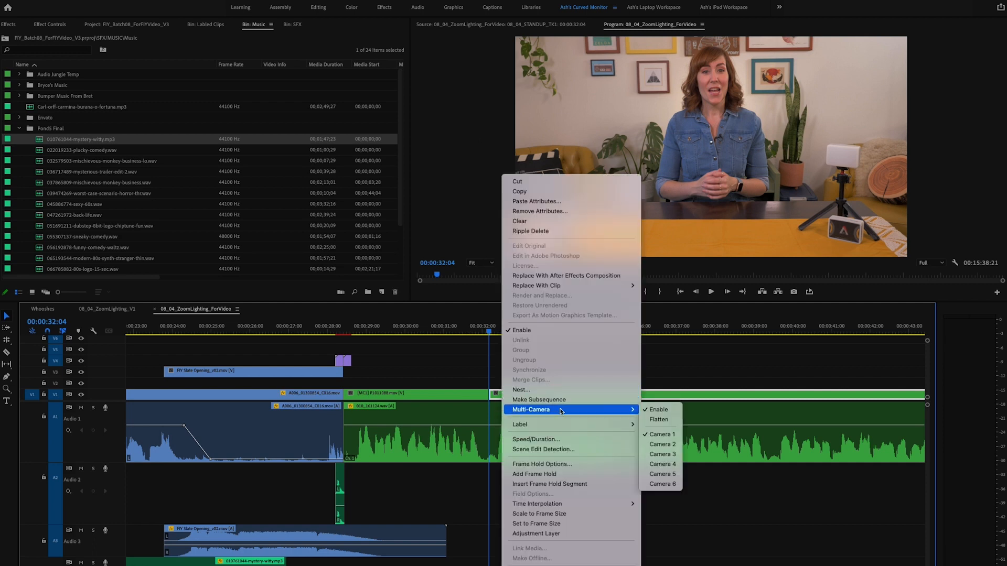
click(663, 445)
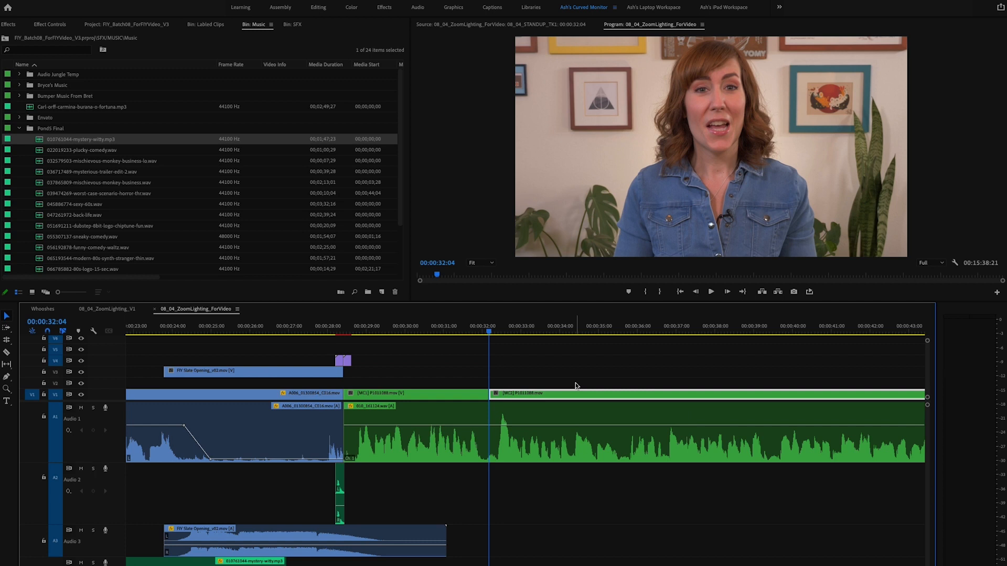
key(space)
click(503, 351)
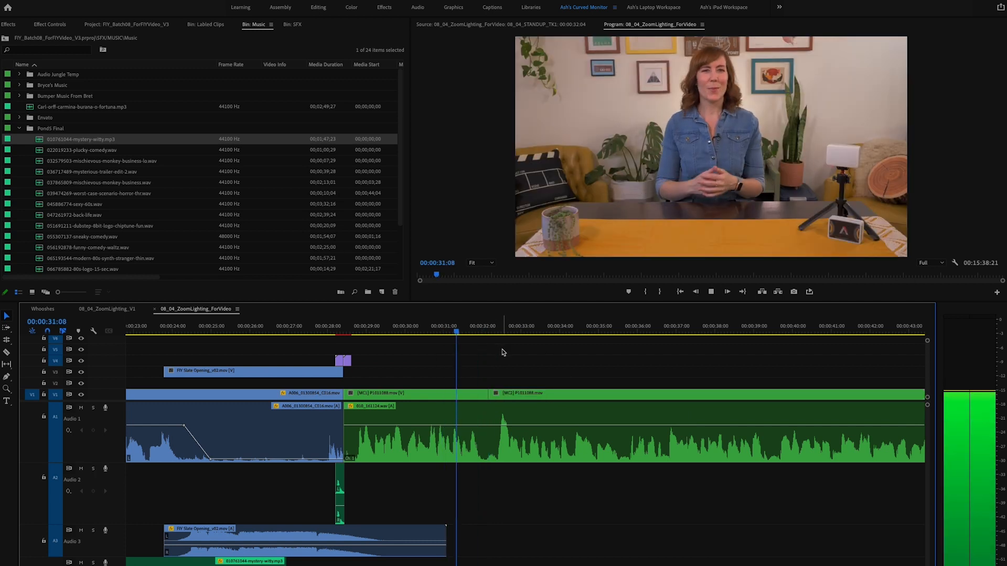
Open BROLL0804_2_TK1 from the labelled clips and mark its section from 19:41:03:12 to 19:41:07:02.
scroll(551, 356, right, 3)
key(c)
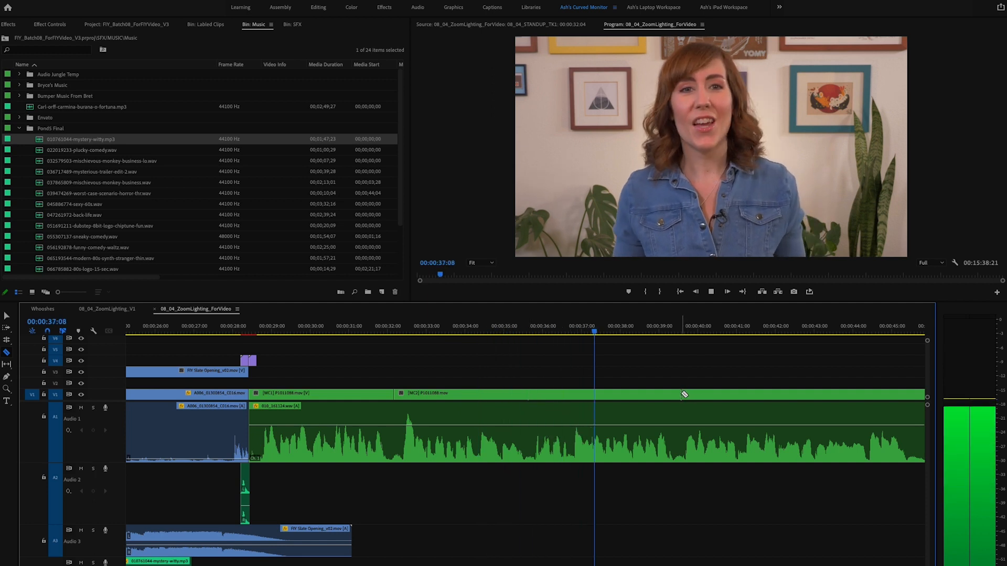
key(z)
alt+click(617, 376)
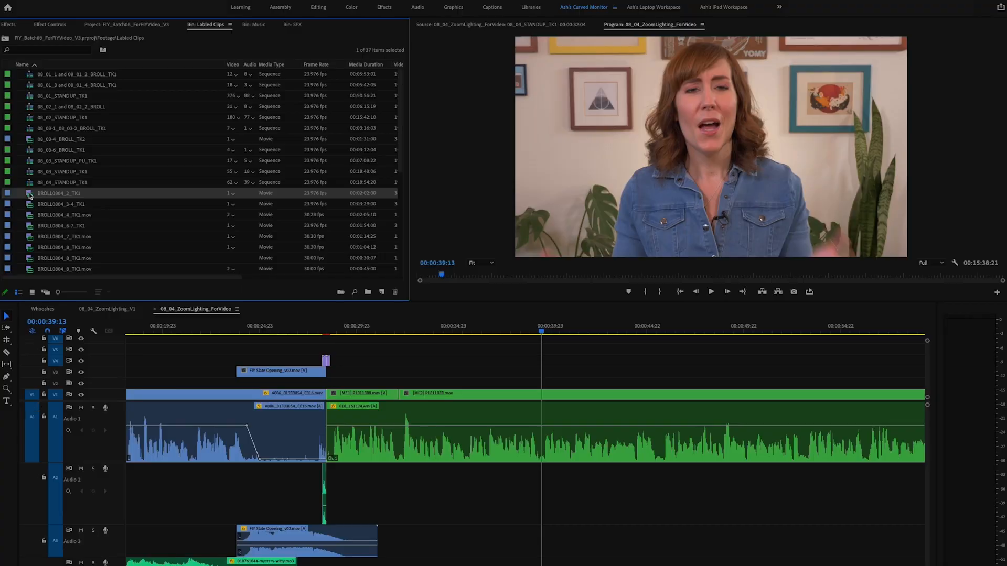
double_click(30, 195)
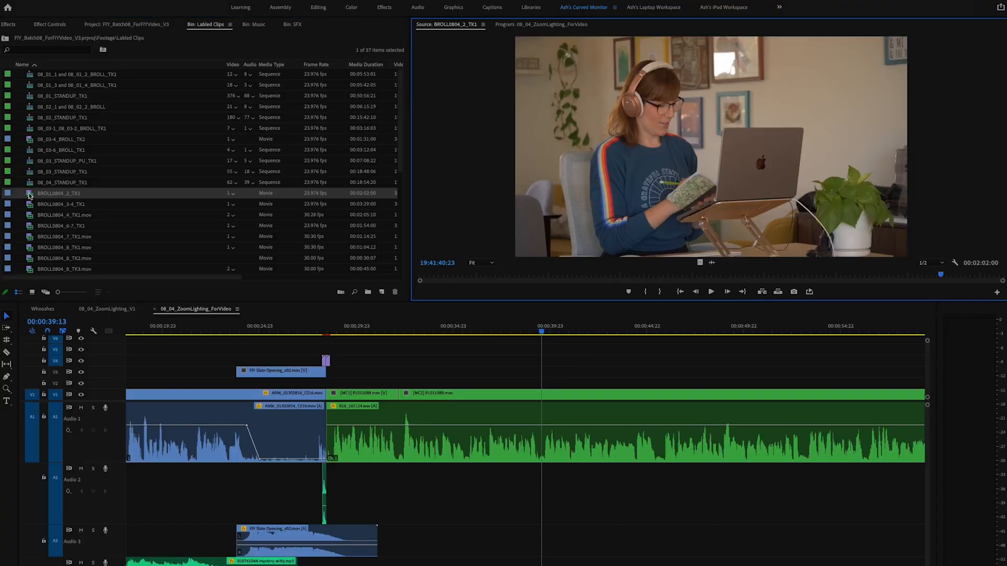
drag(424, 278, 762, 282)
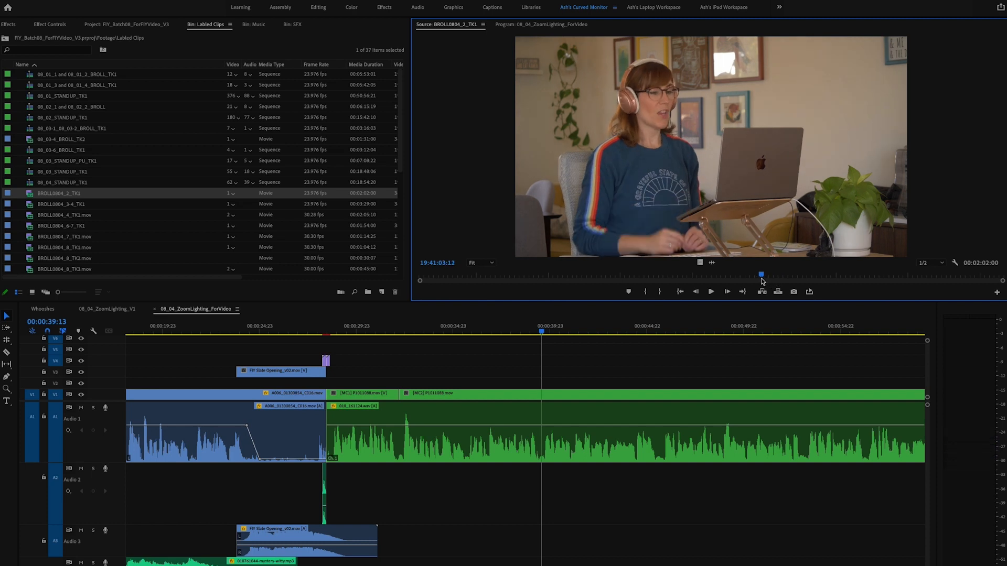
key(i)
key(space)
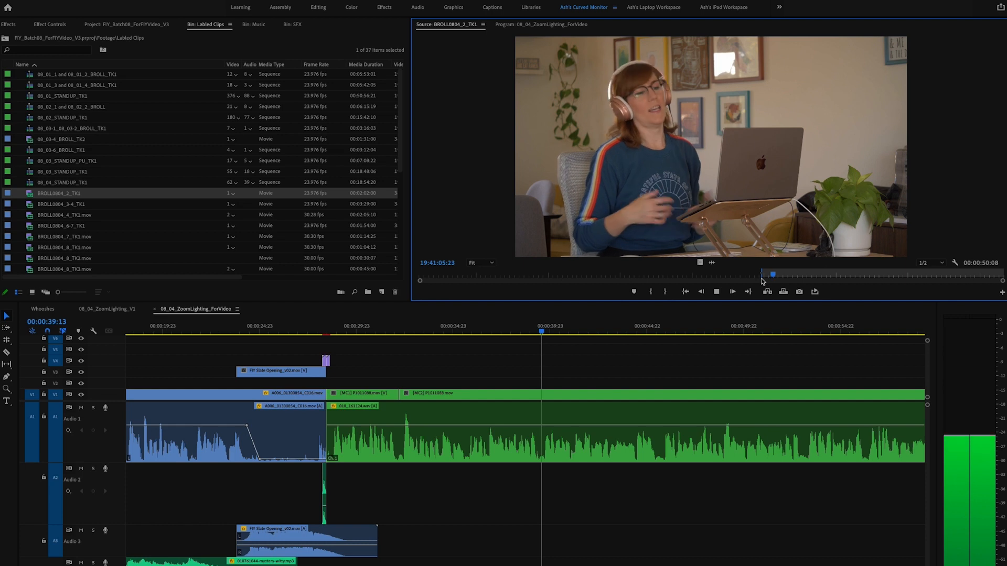
key(space)
key(o)
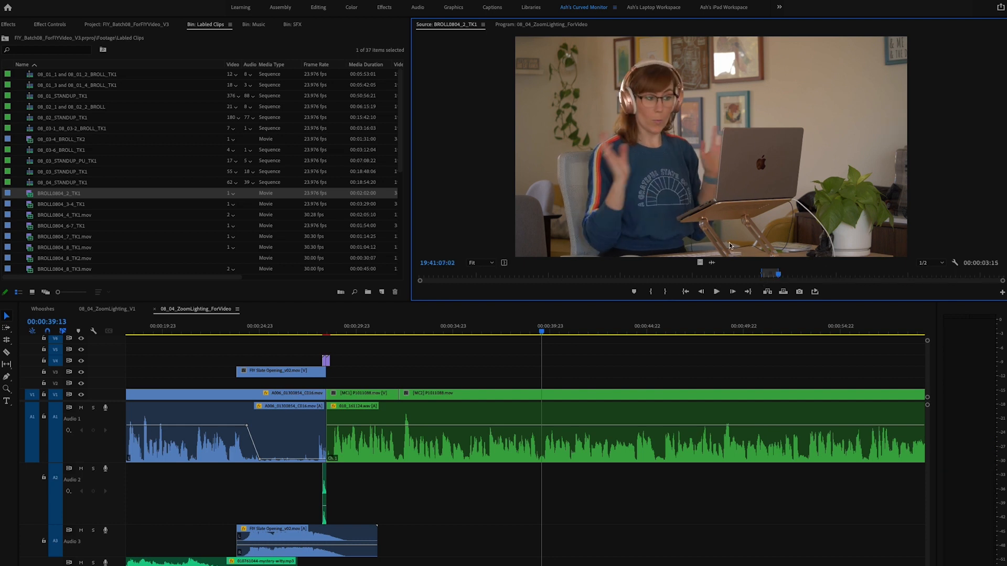
Place the marked B-roll section on V2 at 00:00:39:13 above the main take and set its Scale to 50.
drag(593, 387, 545, 385)
key(space)
click(574, 382)
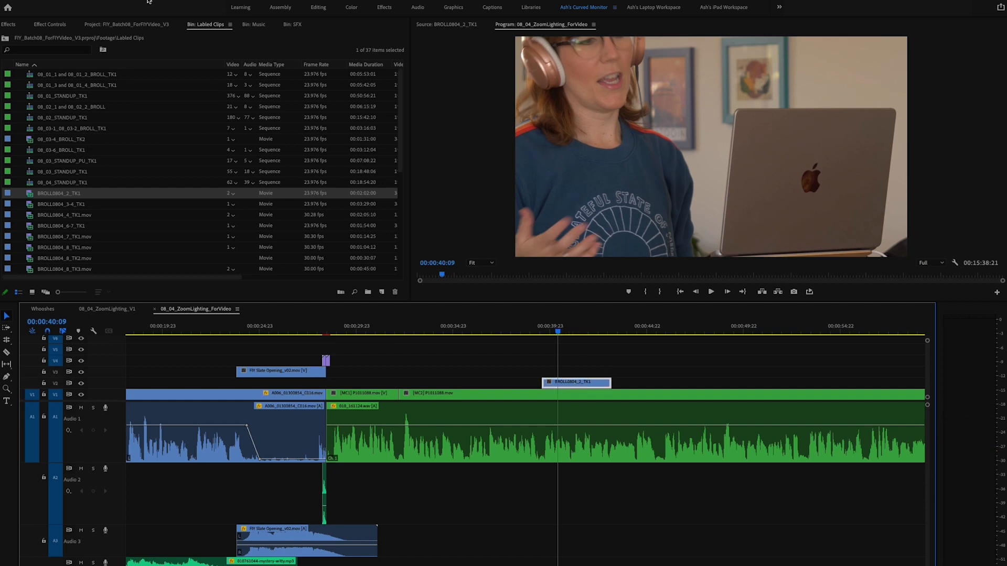
click(57, 25)
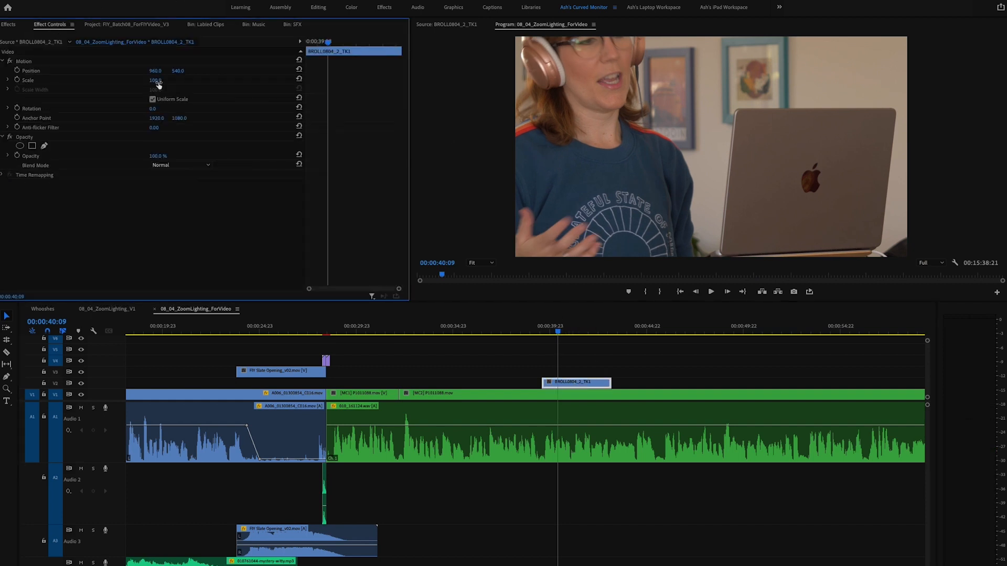
text(50)
key(Return)
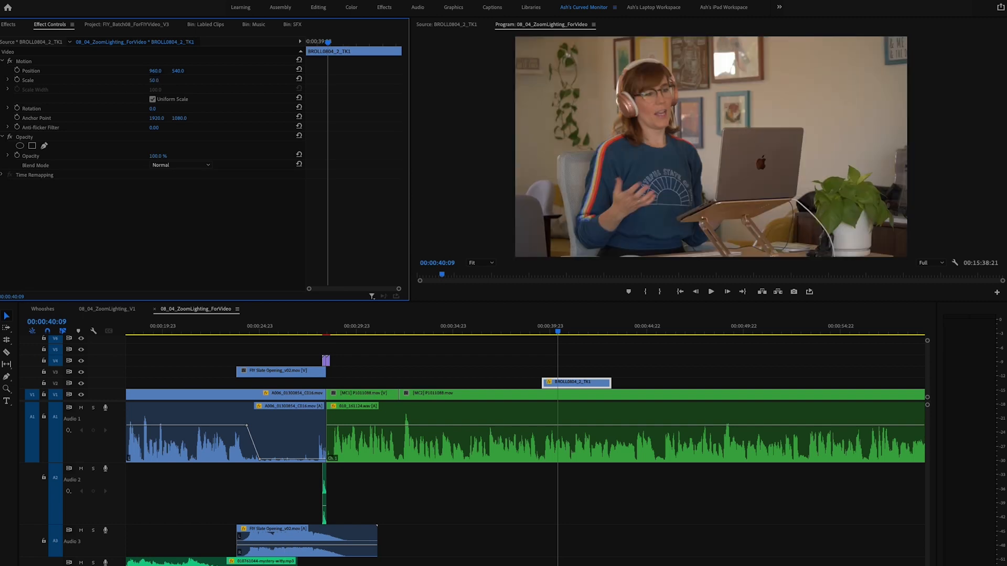
Keyframe the B-roll clip's Scale from 50 at its start to 55 at 00:00:43:02 and play the slow zoom.
click(603, 362)
drag(574, 328, 544, 330)
key(Left)
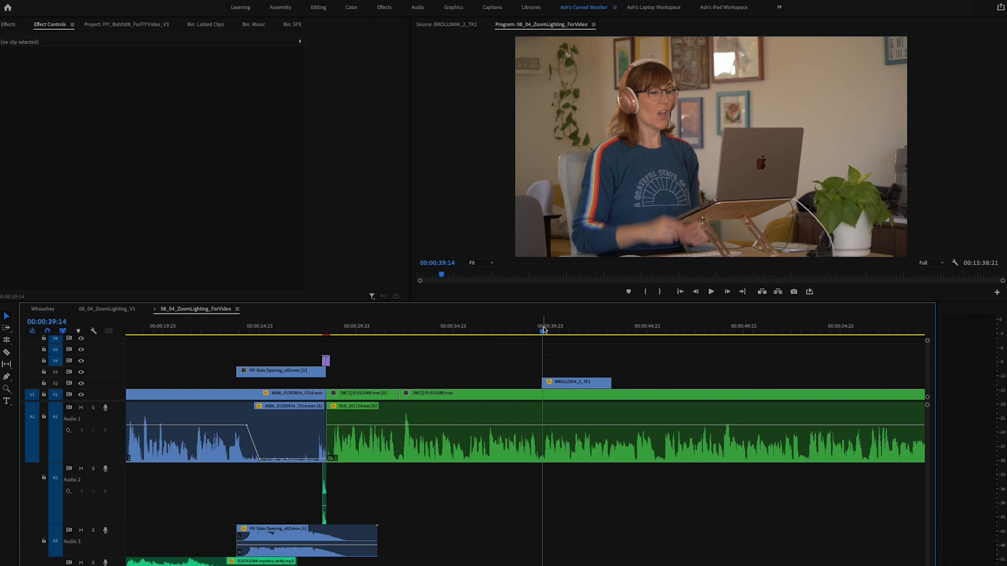
click(568, 383)
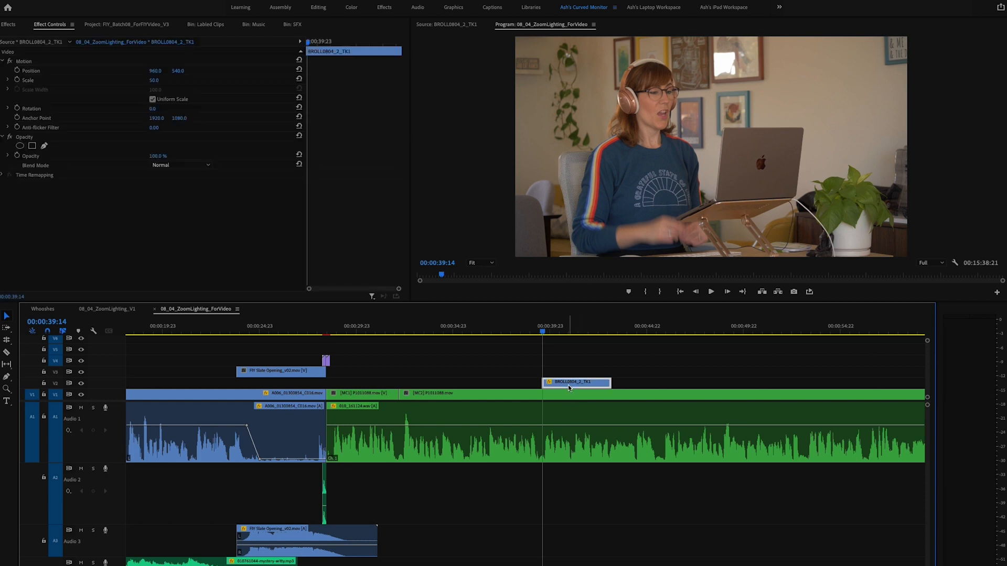
click(17, 81)
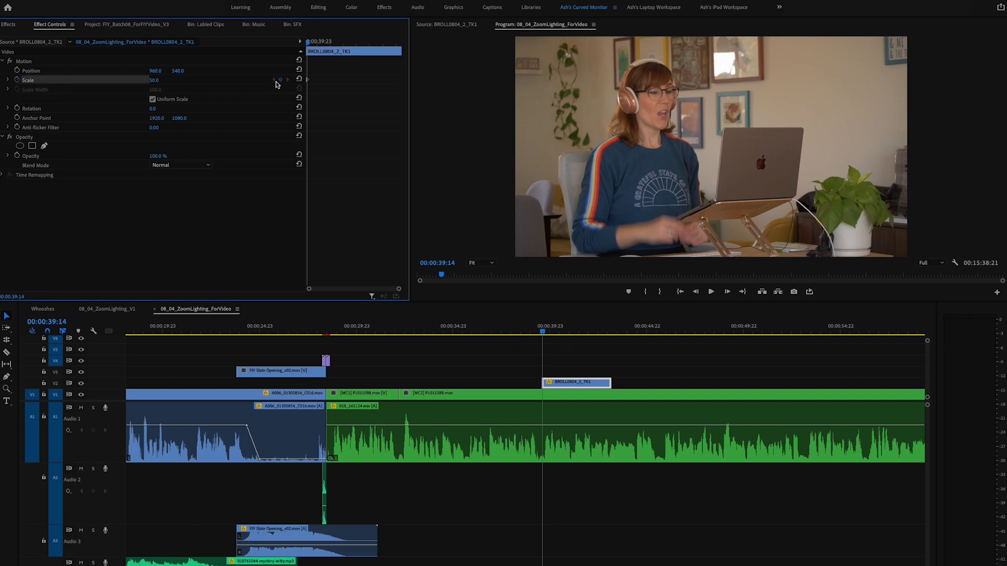
drag(582, 334, 610, 328)
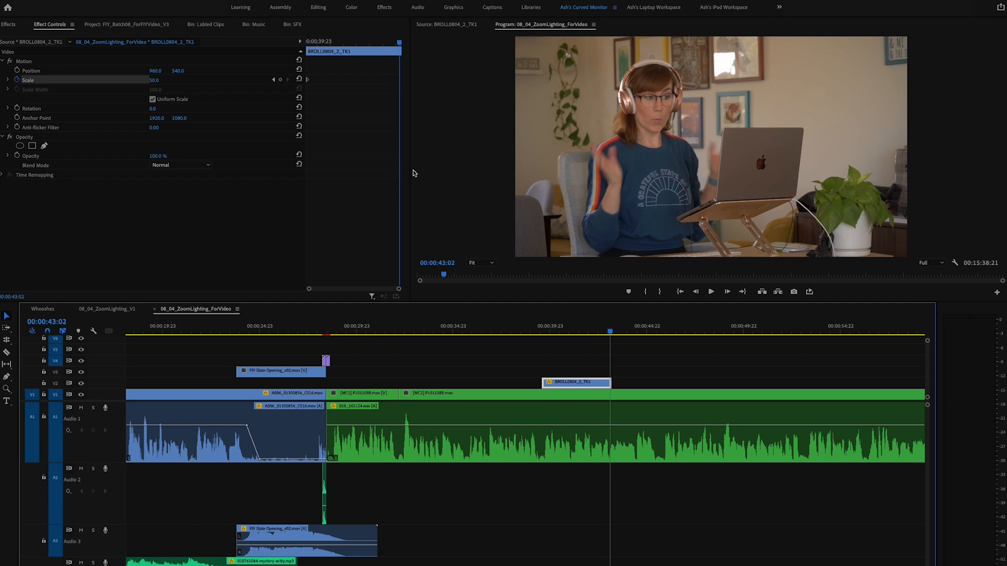
click(281, 80)
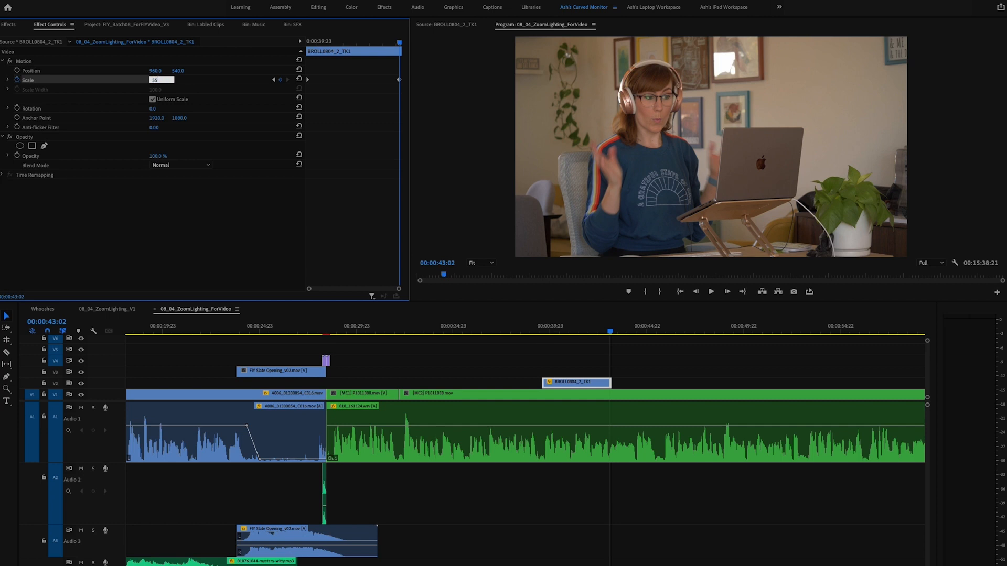
key(Return)
drag(601, 331, 541, 330)
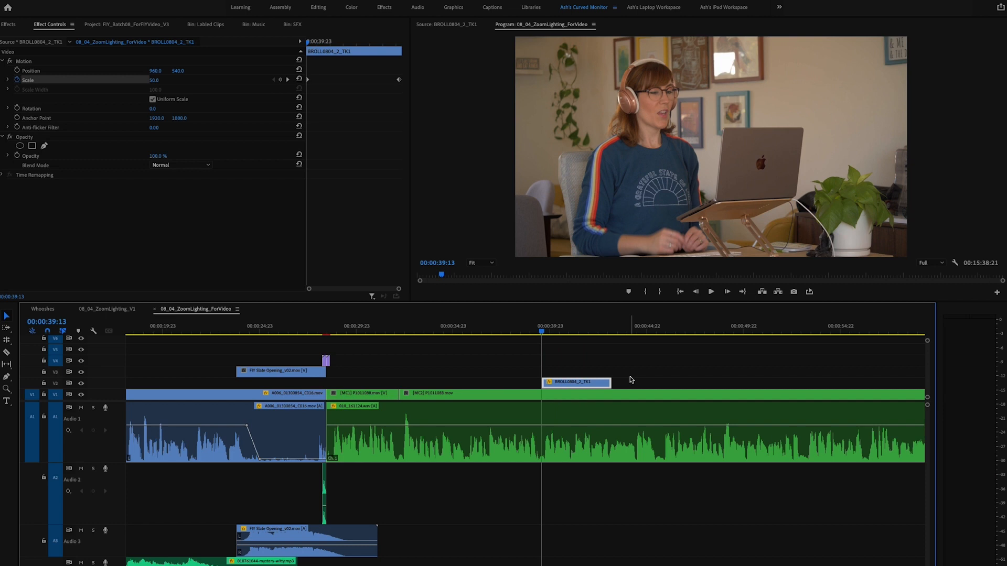
key(space)
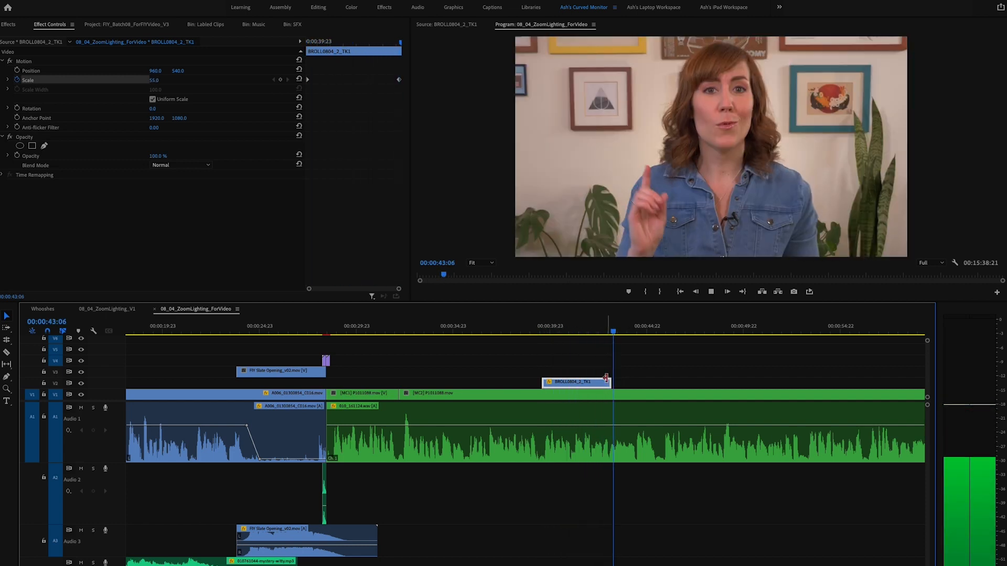
key(space)
Extend the B-roll clip on V2 to 00:00:45:16 and move its ending Scale keyframe to the new clip end.
click(774, 367)
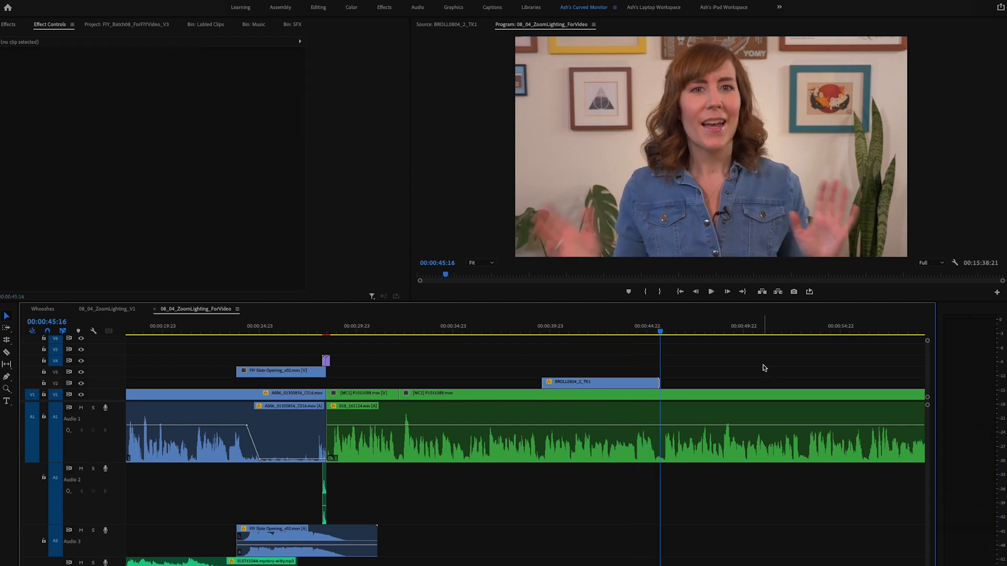
click(639, 383)
click(361, 82)
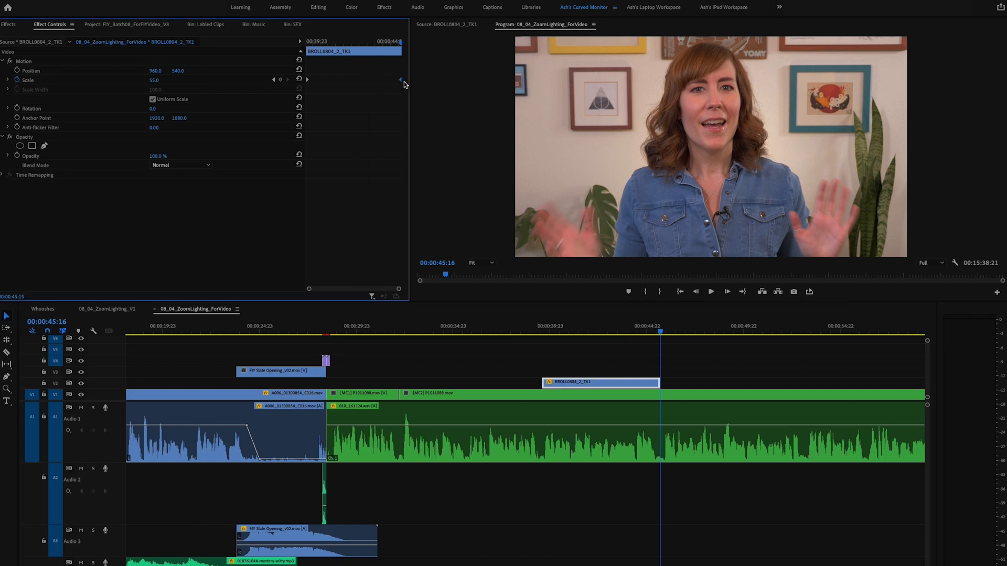
drag(661, 334, 530, 334)
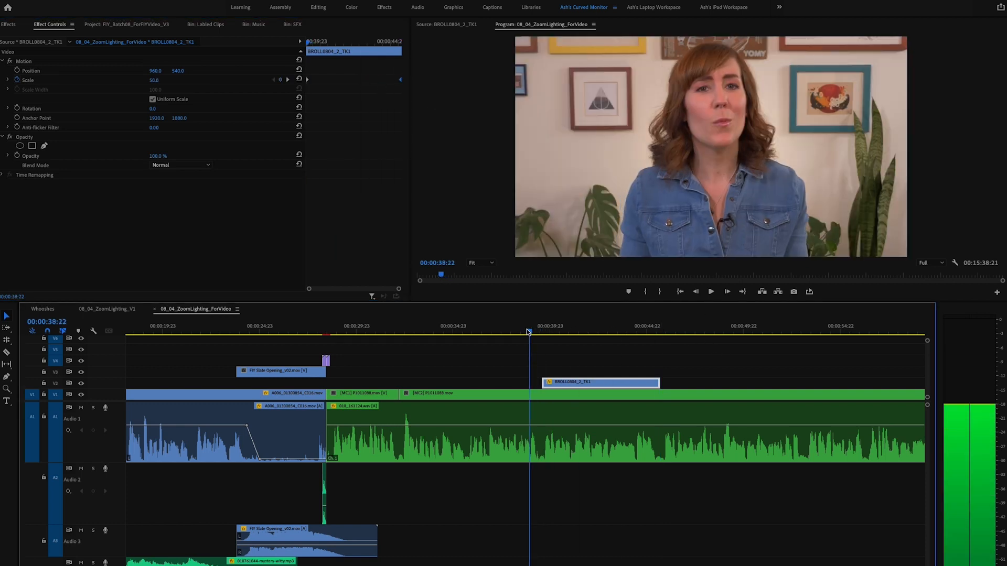
key(space)
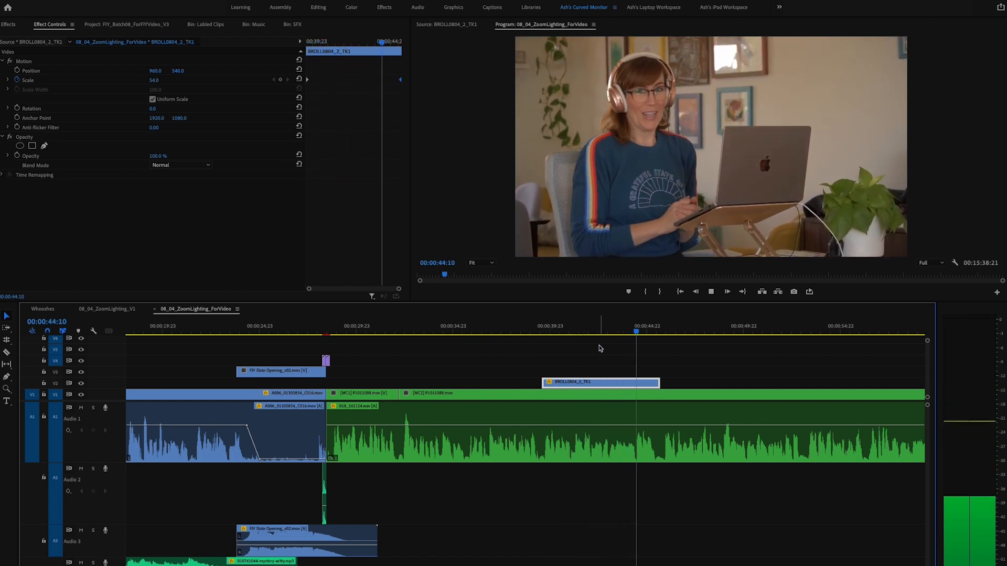
key(space)
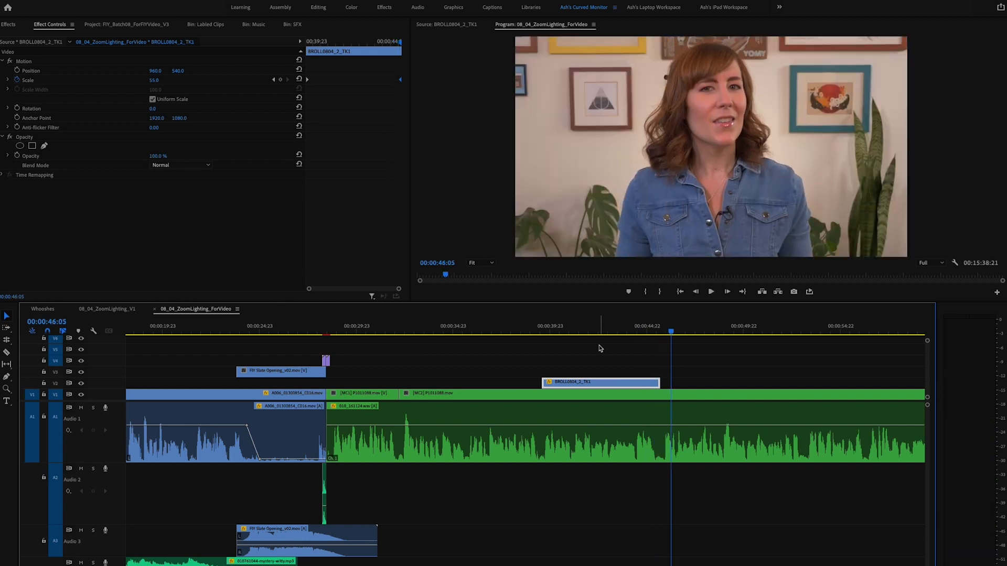
click(656, 325)
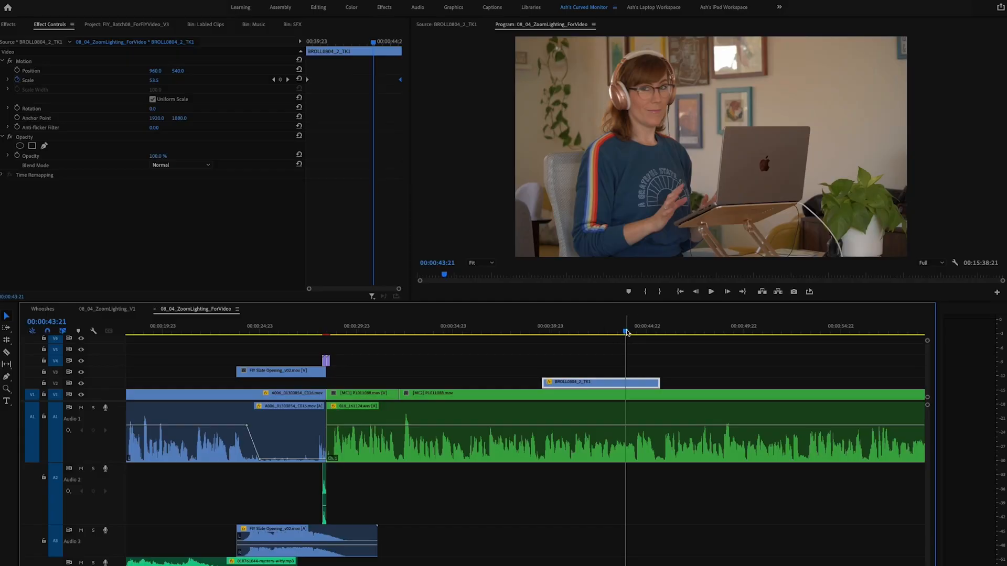
key(space)
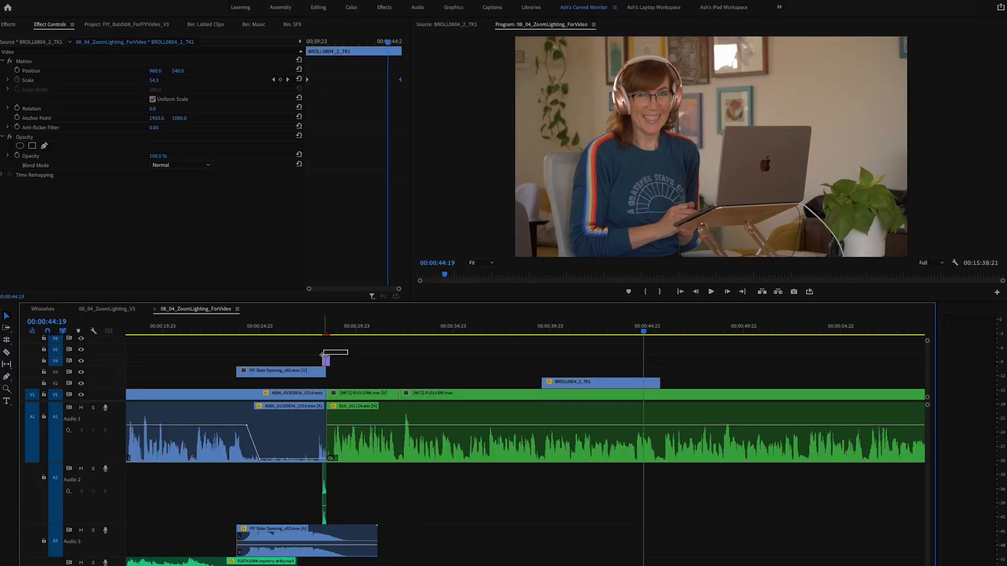
Copy the pair of transition clips on V4 from the intro cut to 00:00:39:08, across the start of the B-roll, and play it.
drag(322, 355, 430, 371)
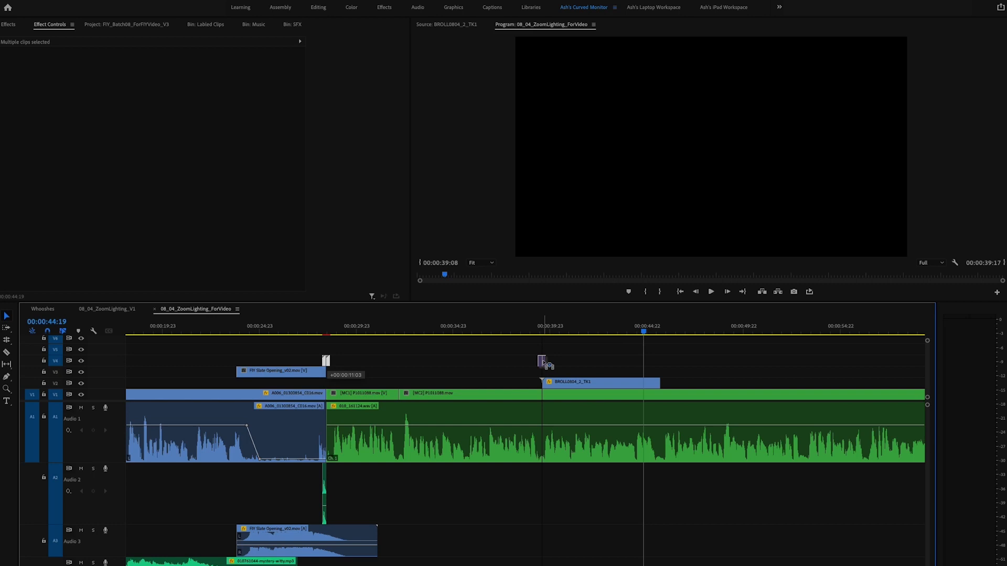
drag(544, 362, 543, 362)
drag(552, 325, 528, 331)
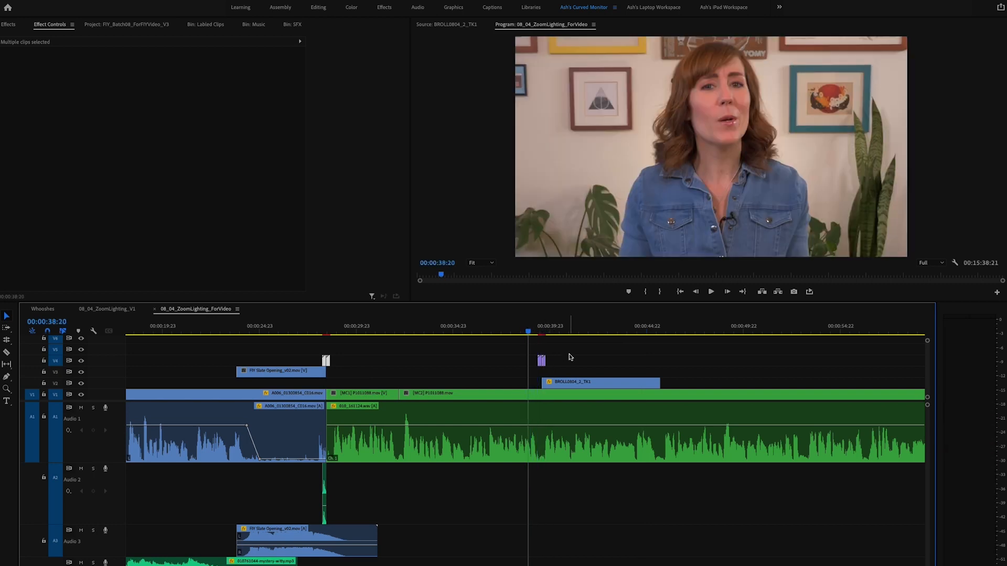
key(space)
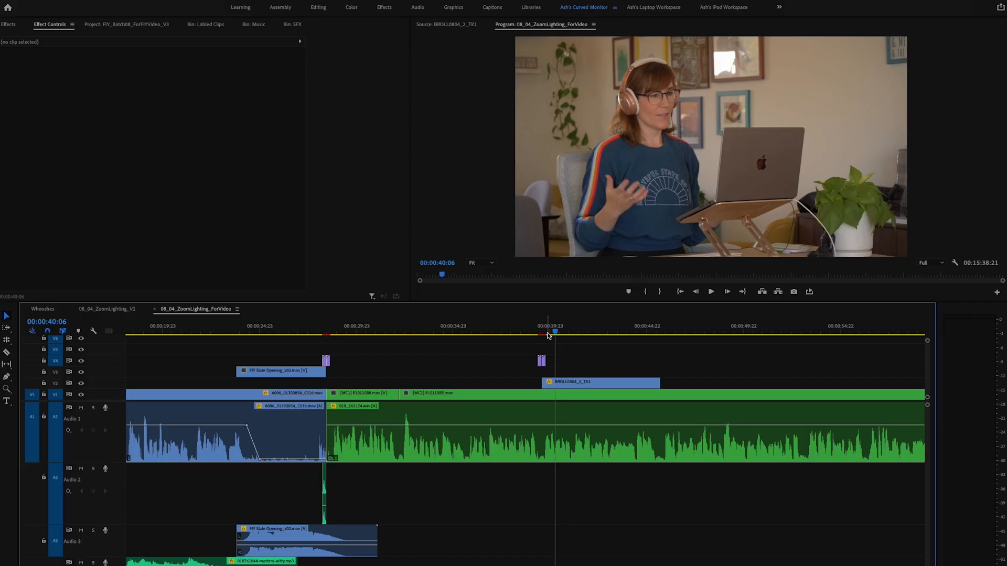
Copy a whoosh from the Whooshes sequence onto A2 at 00:00:39:08 beneath the B-roll transition and play across it.
drag(543, 332, 524, 331)
key(equal)
key(equal)
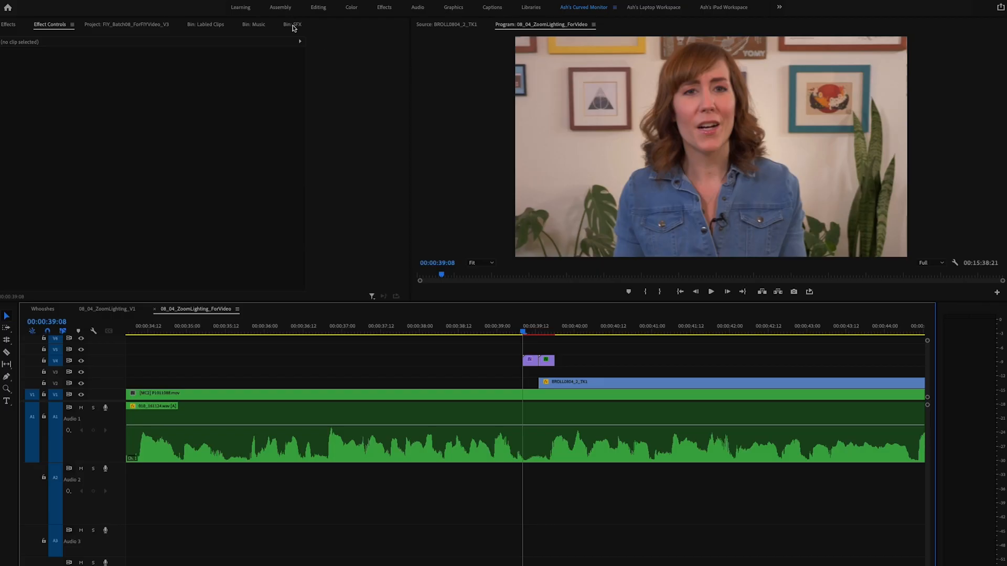
click(293, 25)
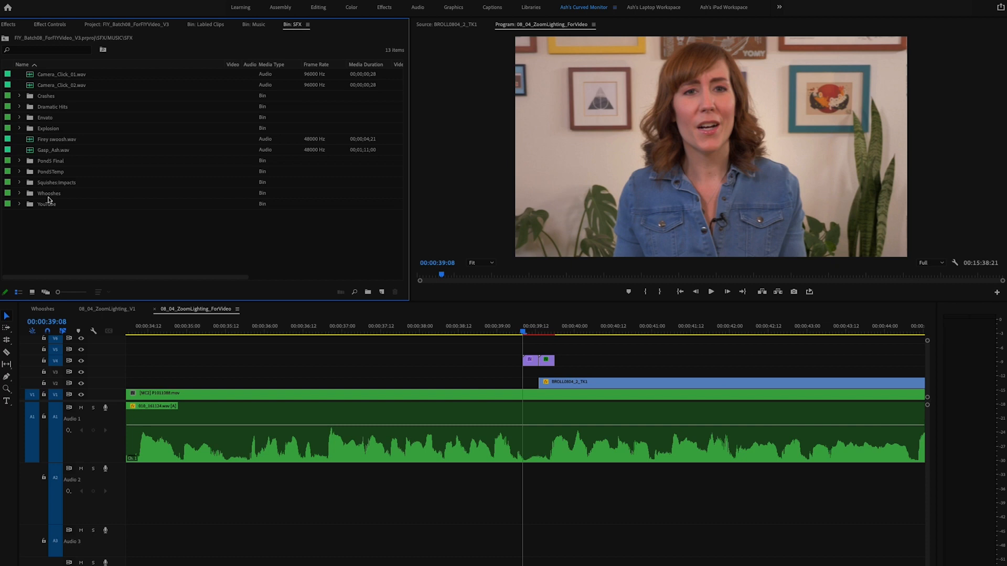
click(20, 193)
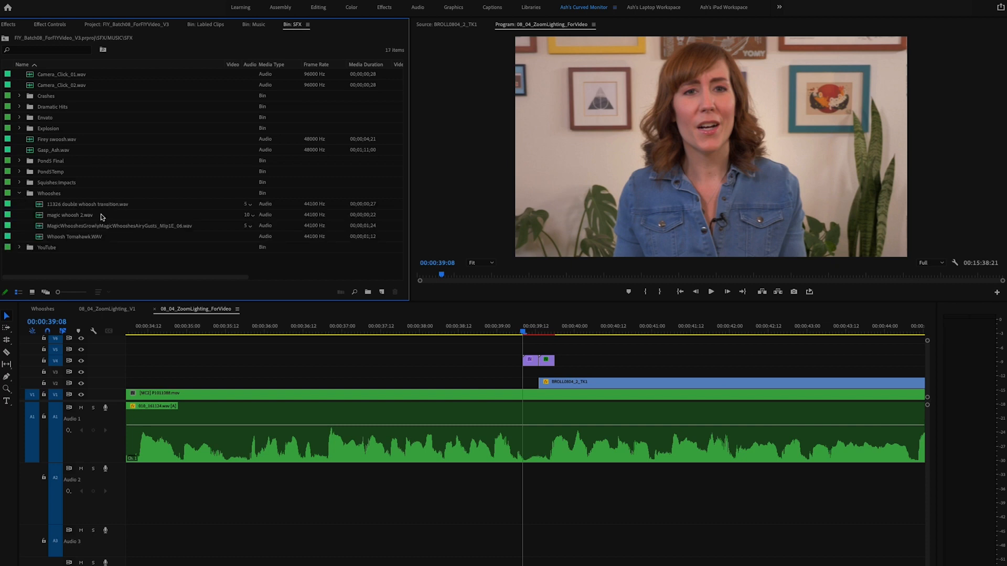
click(40, 310)
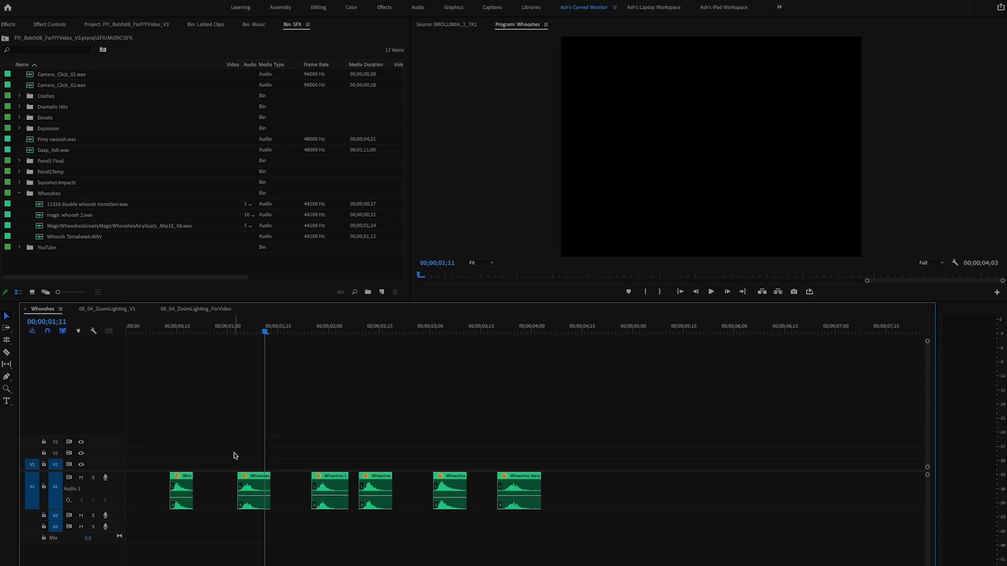
click(198, 310)
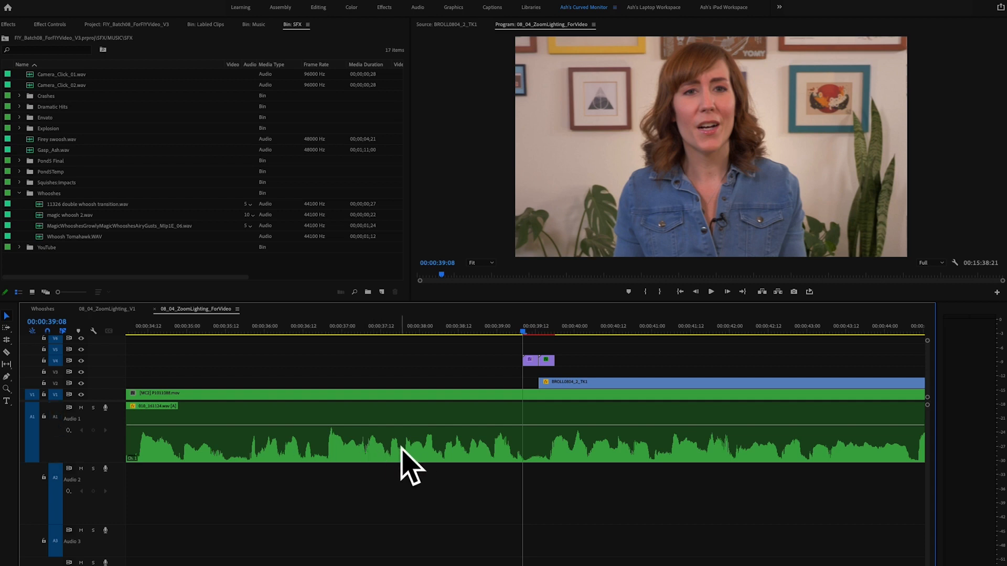
key(ctrl+v)
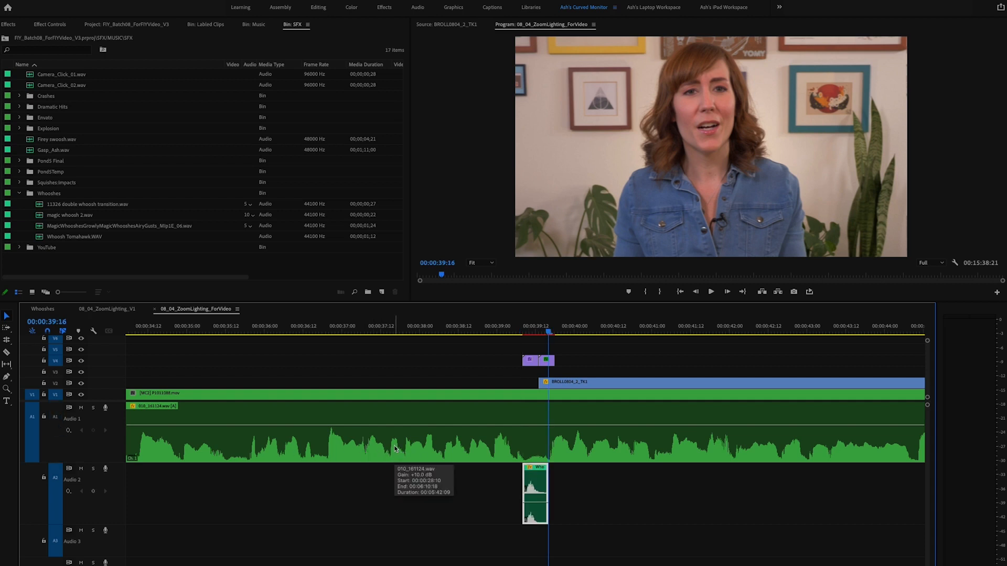
drag(546, 331, 512, 330)
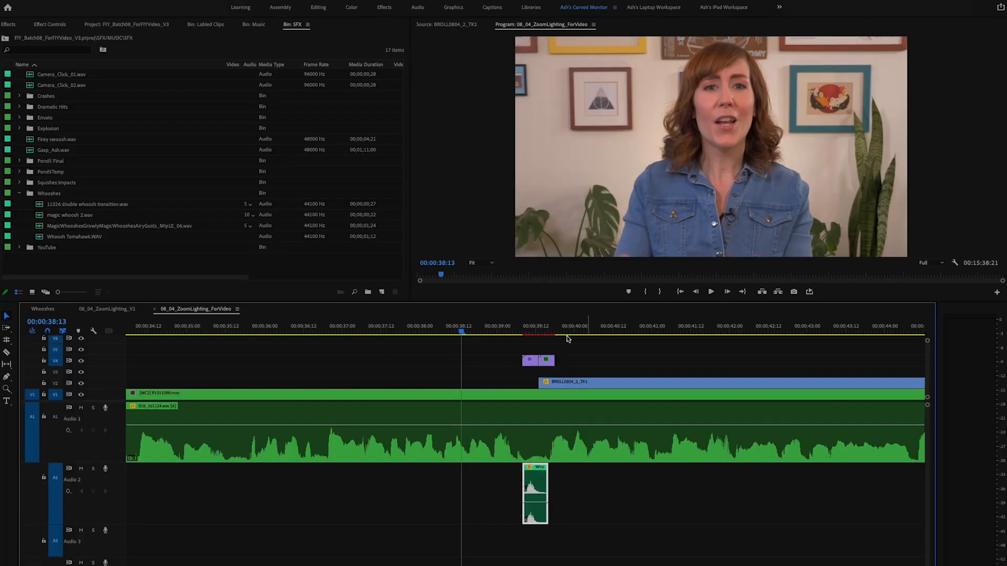
key(space)
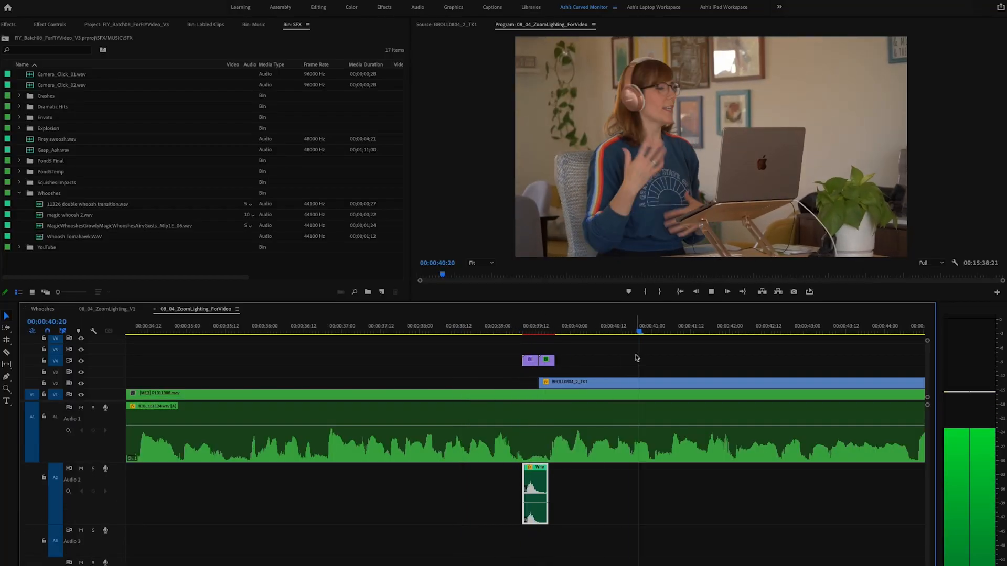
key(space)
alt+click(608, 360)
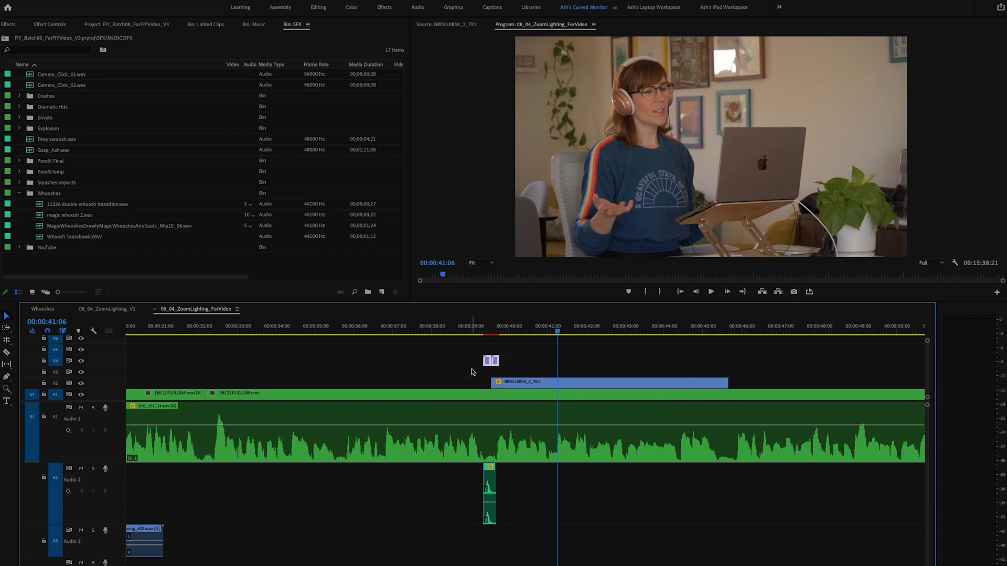
Copy the transition pair on V4 across the B-roll's end at 00:00:45:11 and copy a whoosh from the Whooshes sequence beneath it on A2.
drag(497, 365, 659, 371)
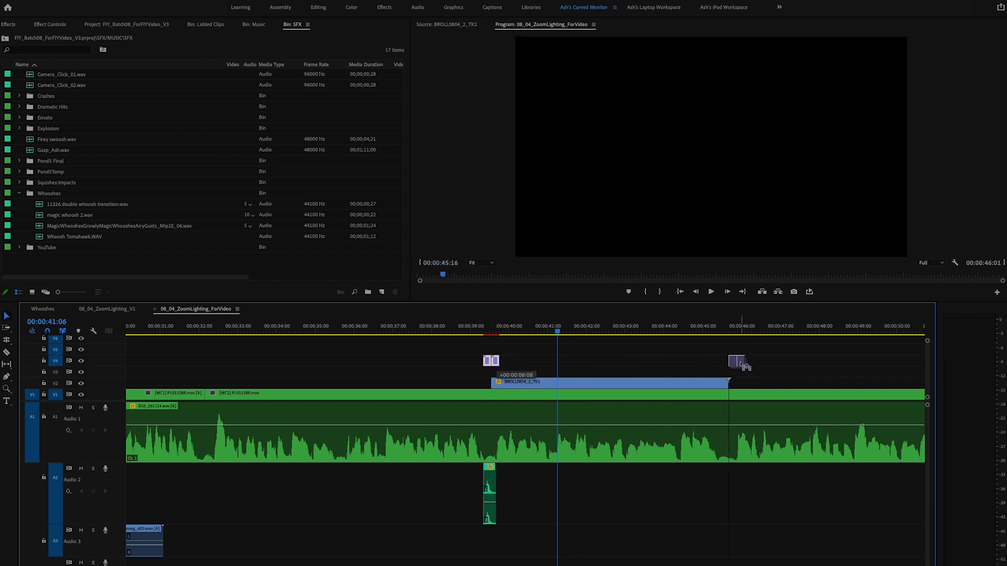
drag(739, 366, 738, 365)
click(724, 333)
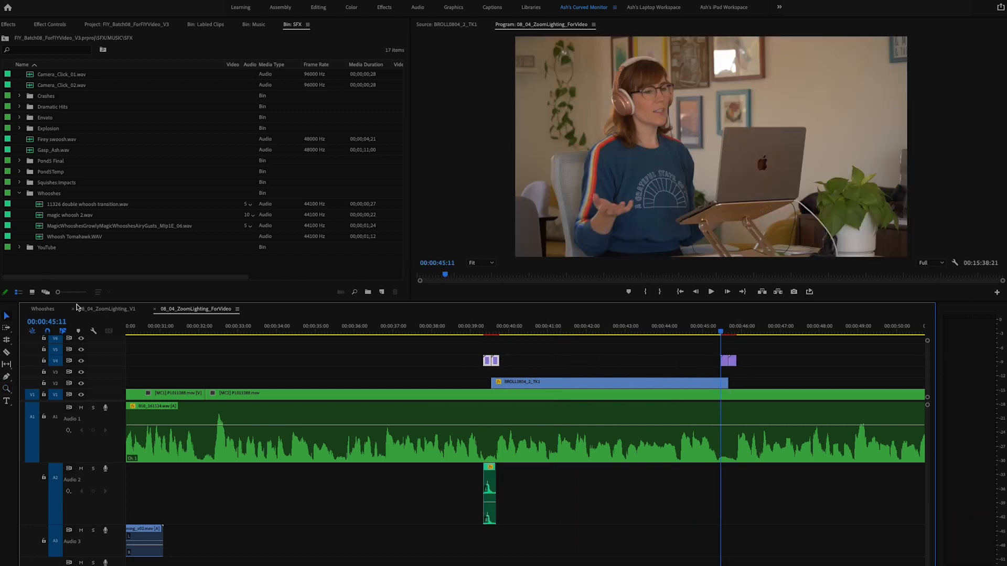
click(43, 310)
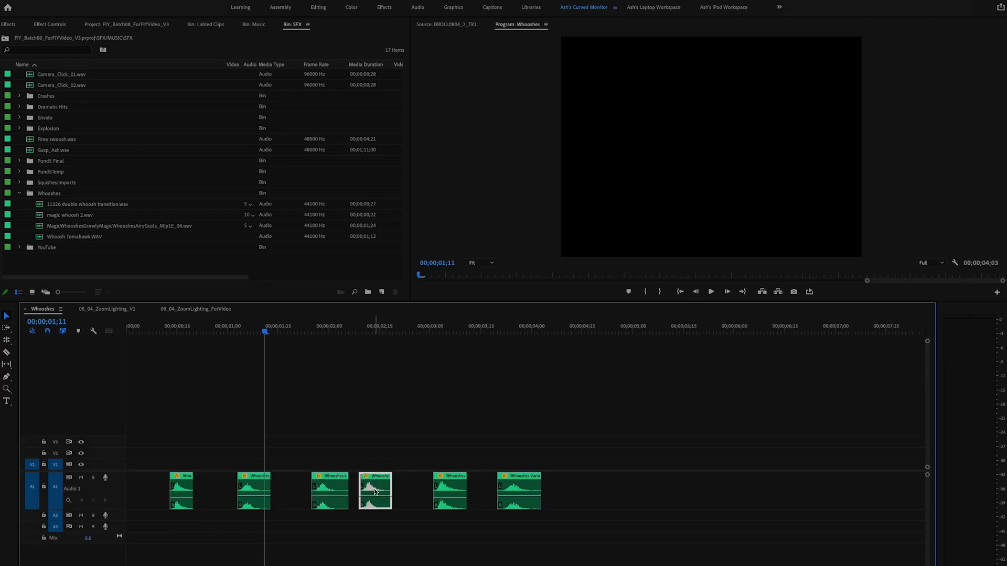
click(195, 309)
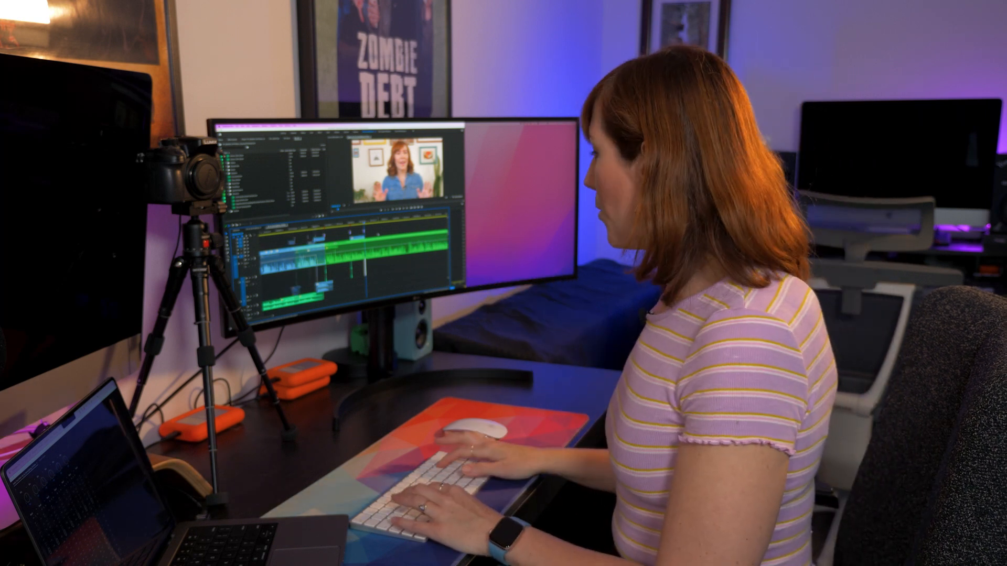
Scrub ahead through the main take as far as 00:02:17:18, and return to the B-roll at 00:00:41:10.
key(minus)
key(minus)
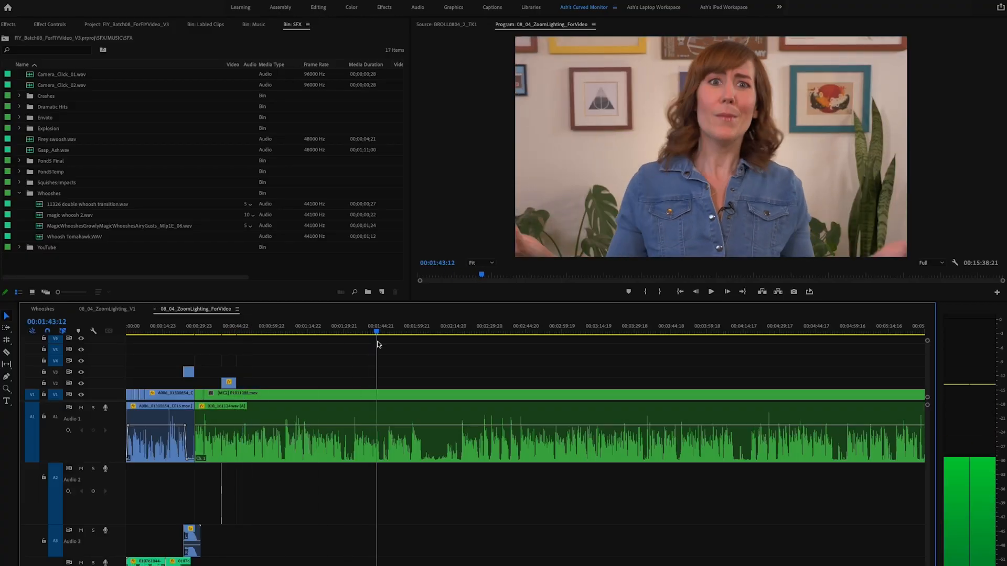
drag(378, 332, 281, 332)
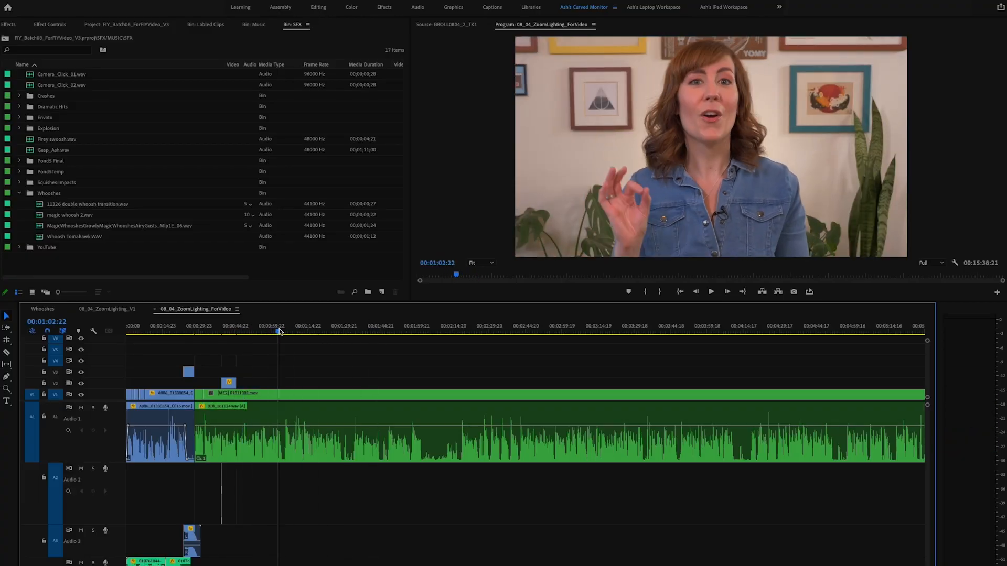
drag(282, 332, 305, 333)
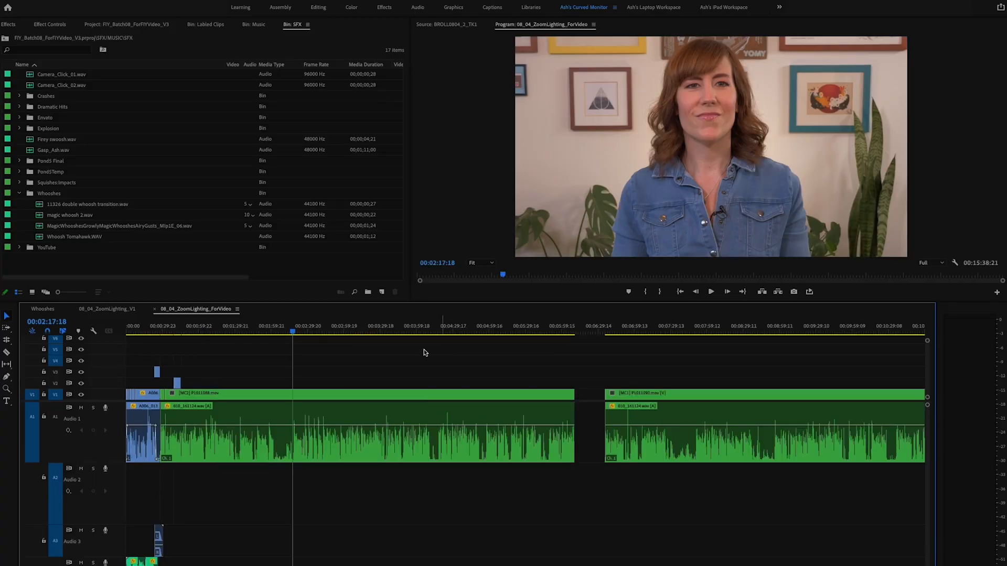
click(199, 390)
click(302, 355)
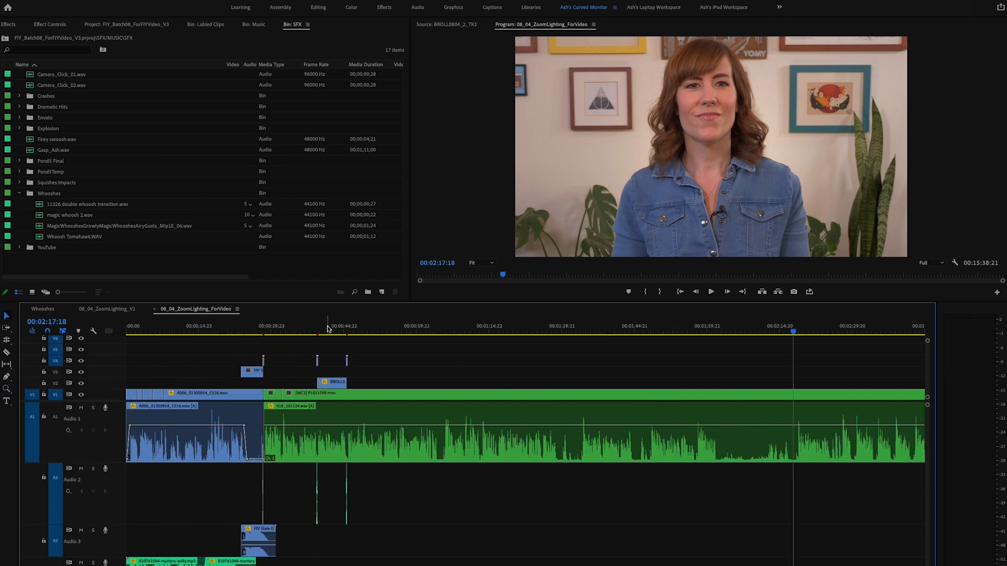
click(328, 329)
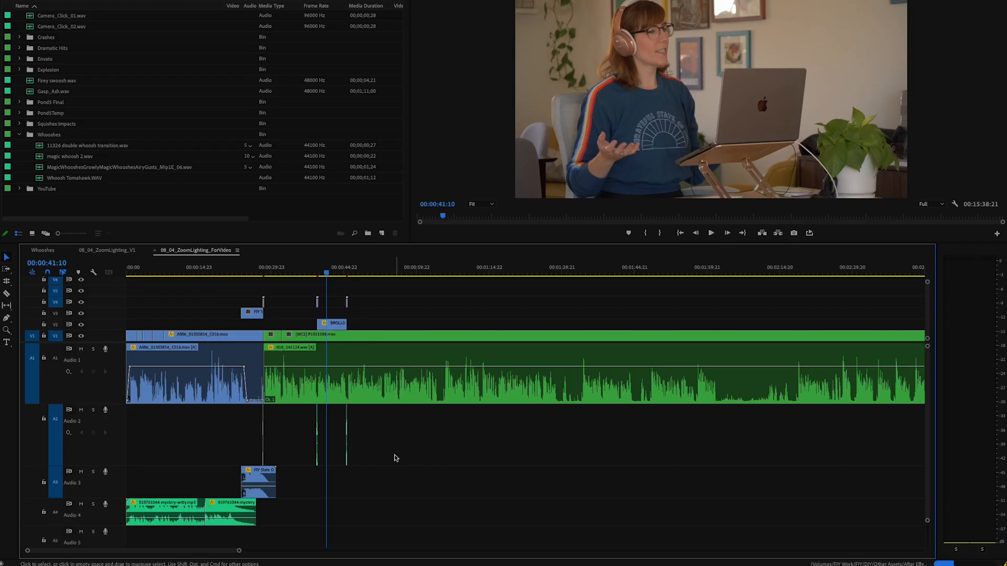
Examine the layout of music, whooshes and B-roll across the finished 08_04_ZoomLighting_V1 sequence.
scroll(394, 443, down, 1)
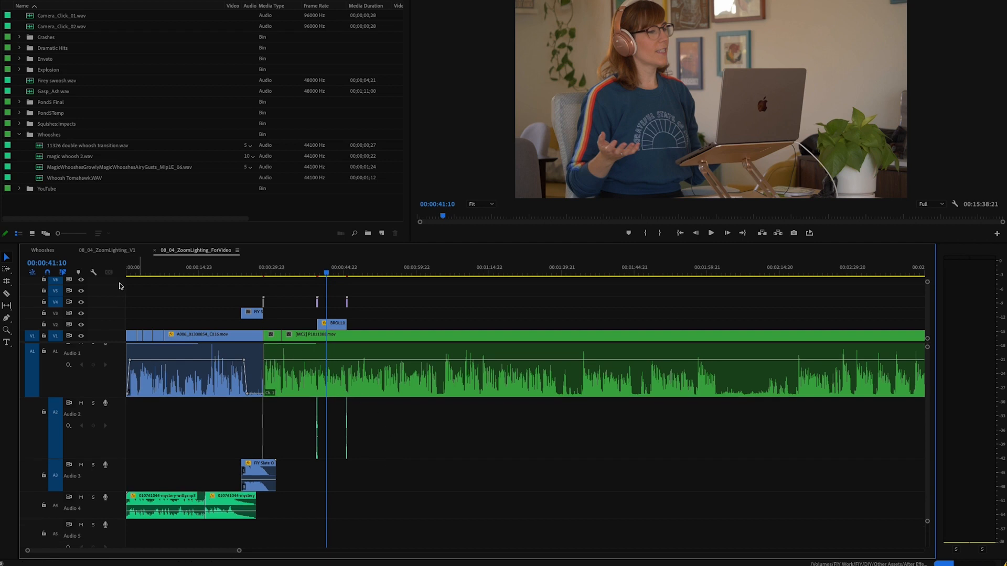
click(108, 250)
drag(113, 395, 112, 346)
key(z)
alt+click(447, 329)
alt+click(362, 329)
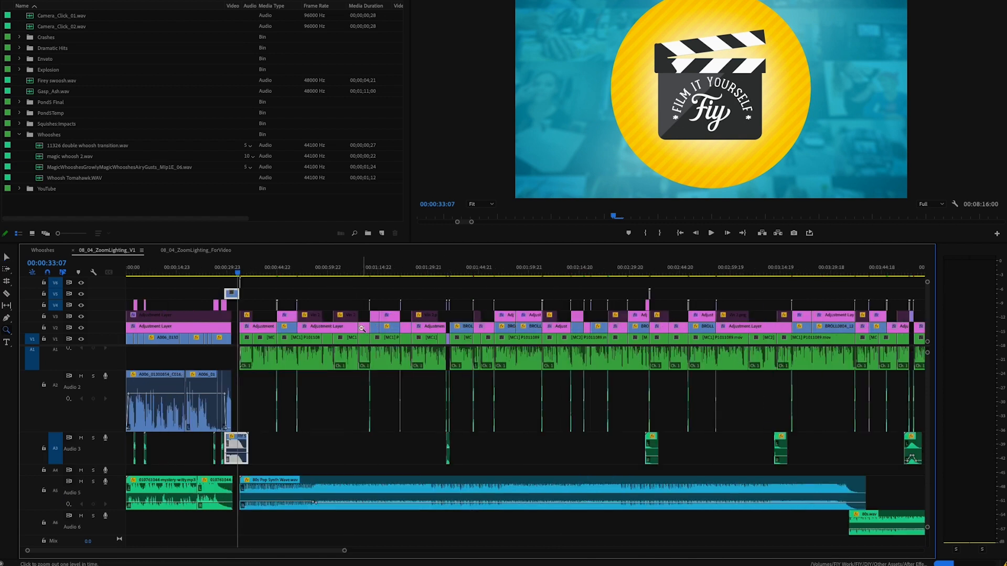
alt+click(430, 336)
key(v)
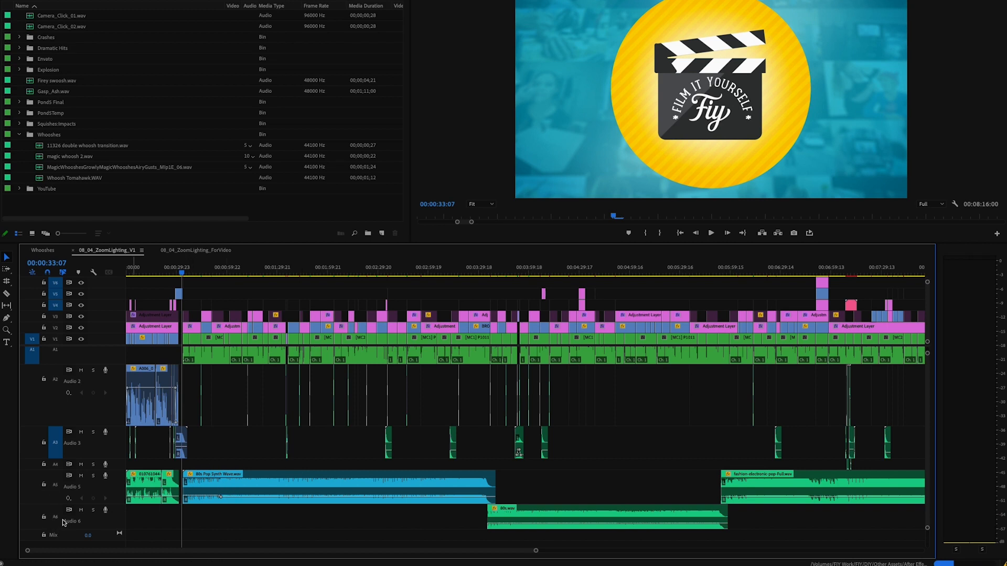
Return to 08_04_ZoomLighting_ForVideo and preview 80s Pop Synth Wave.wav from the Music bin's Envato folder.
click(203, 251)
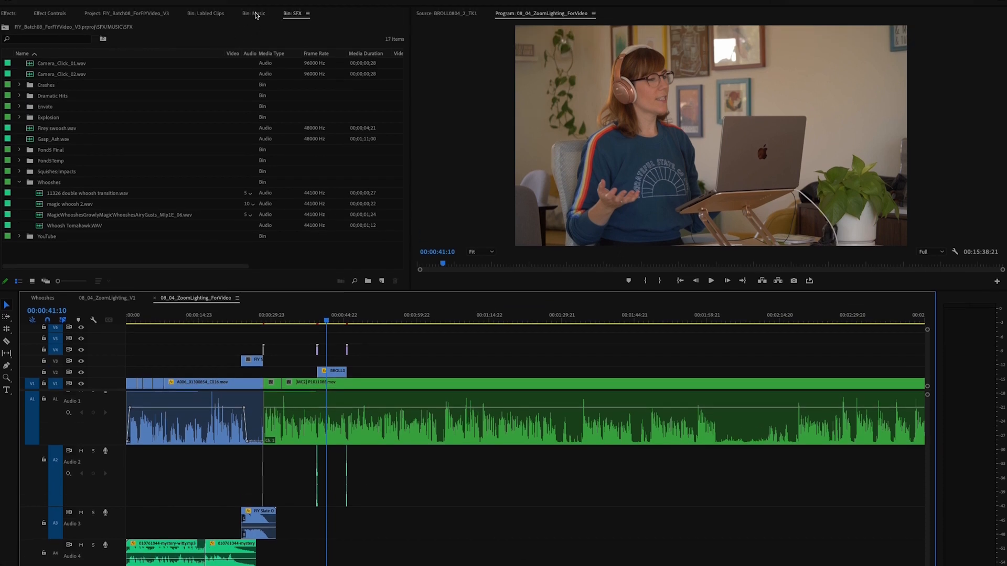
click(257, 14)
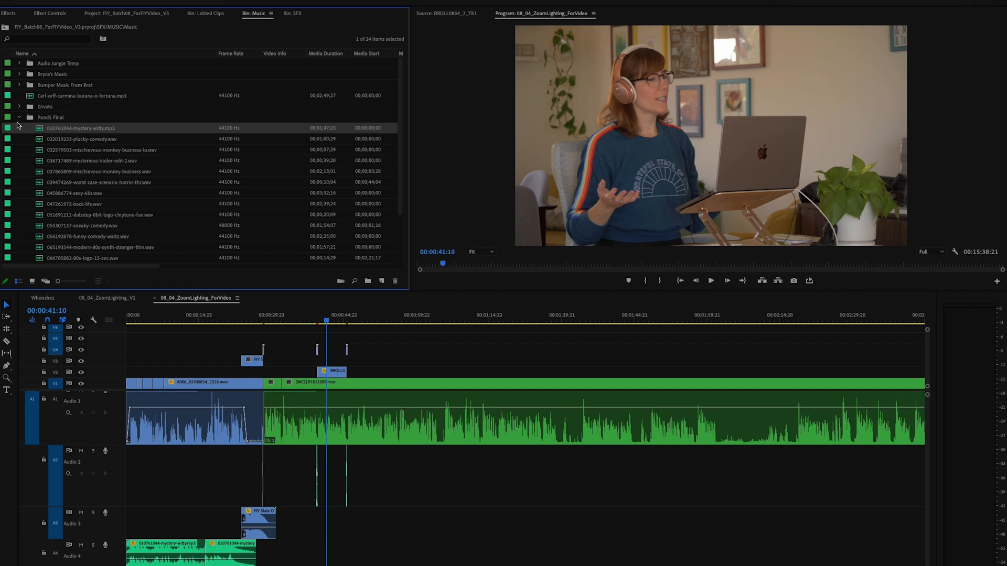
click(19, 118)
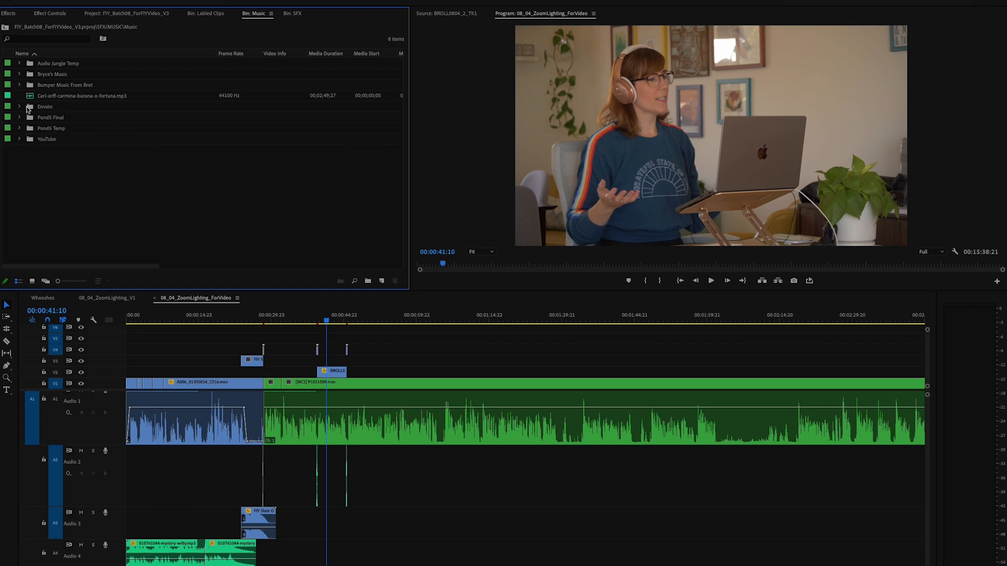
click(18, 108)
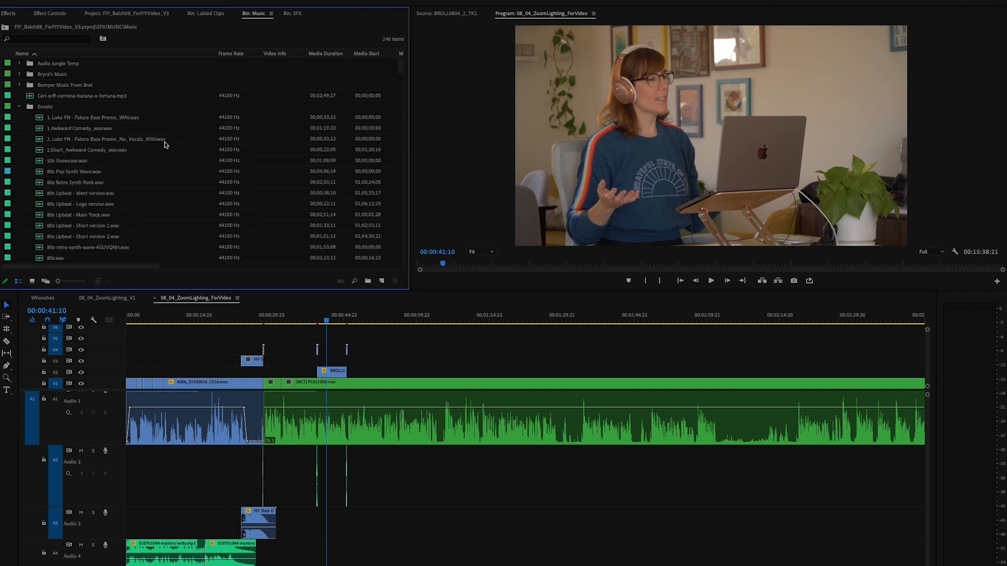
double_click(72, 173)
click(428, 185)
key(space)
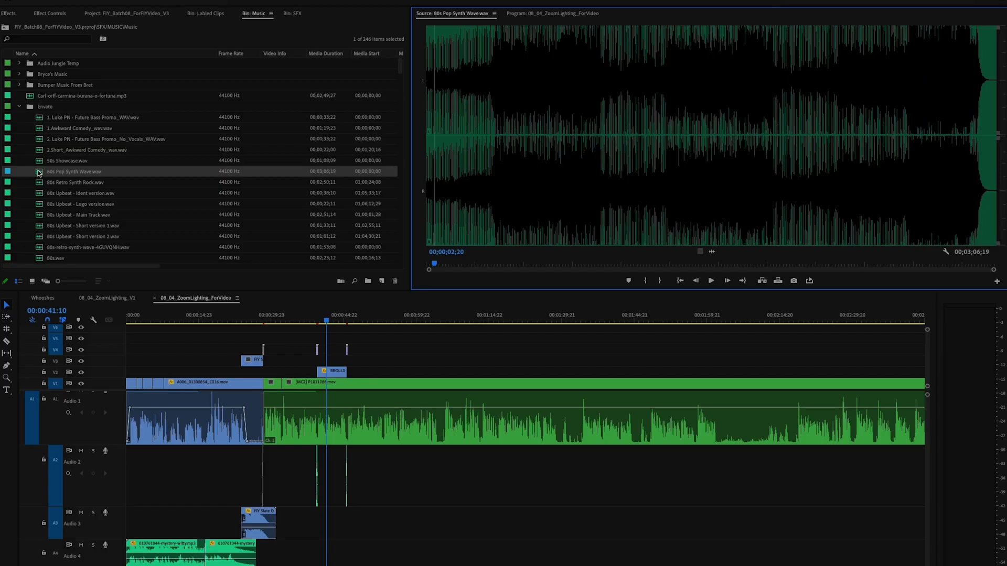
Place 80s Pop Synth Wave.wav on A4 at the end of the intro transition and play across the music's start.
drag(40, 173, 287, 558)
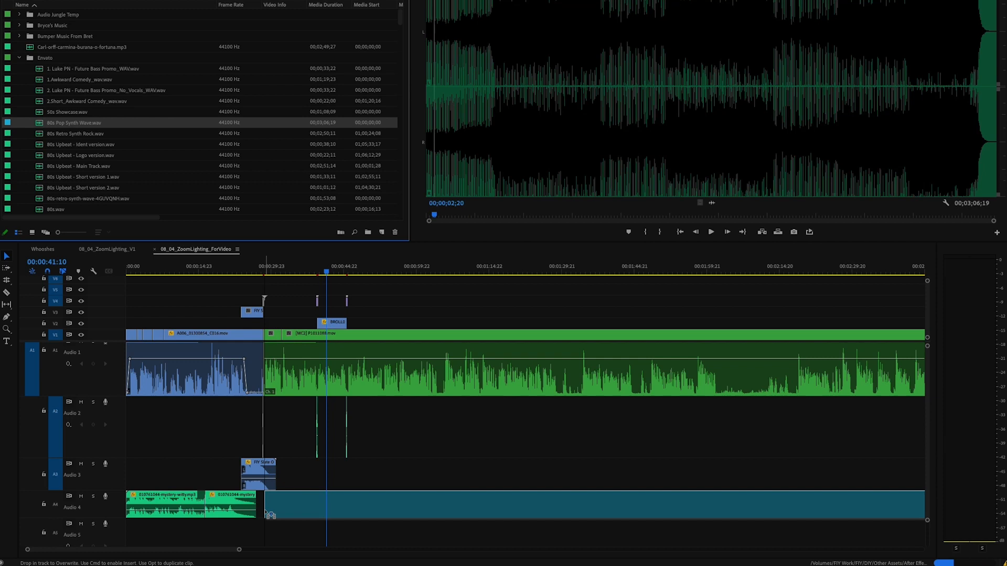
drag(270, 515, 262, 509)
key(z)
click(326, 498)
click(425, 496)
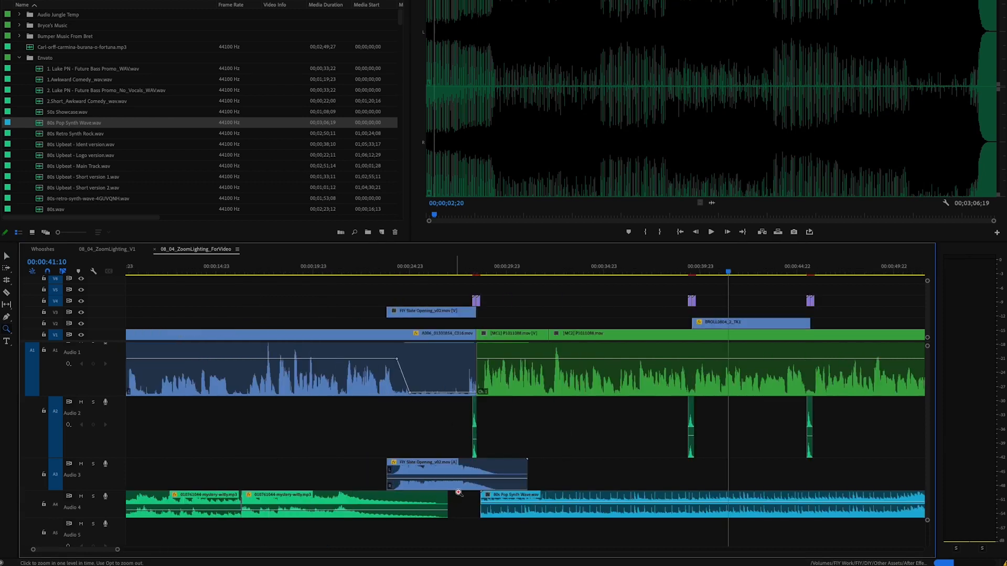
click(496, 488)
drag(509, 270, 478, 271)
click(536, 300)
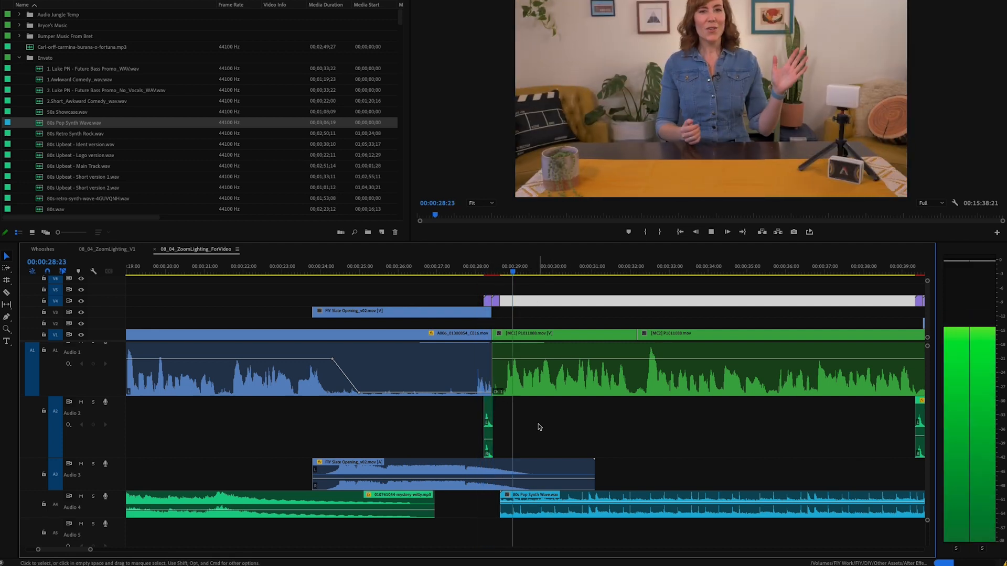
key(space)
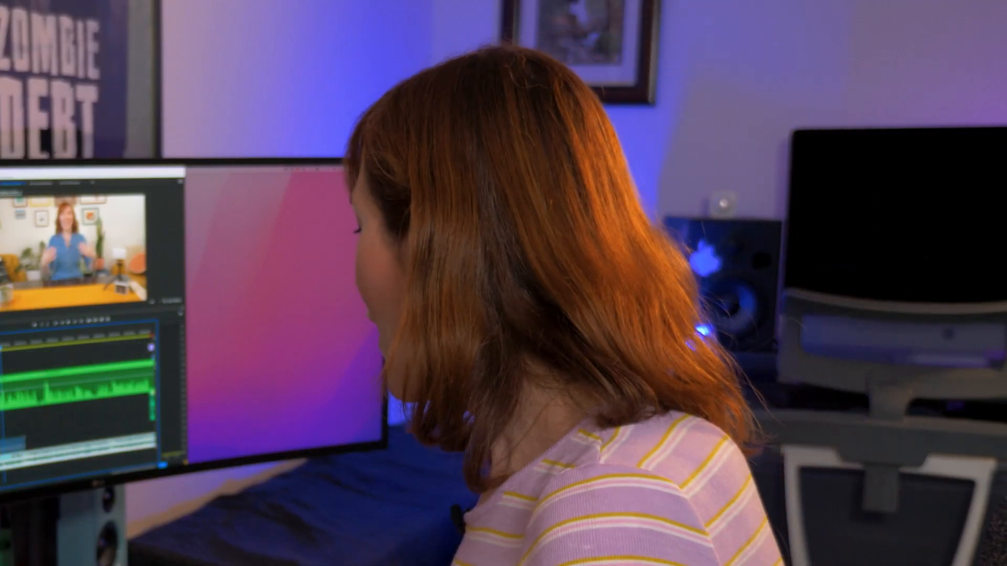
Lower the Audio Gain of the 80s Pop Synth Wave clip on A4 and play it beneath the dialogue.
drag(546, 503, 545, 506)
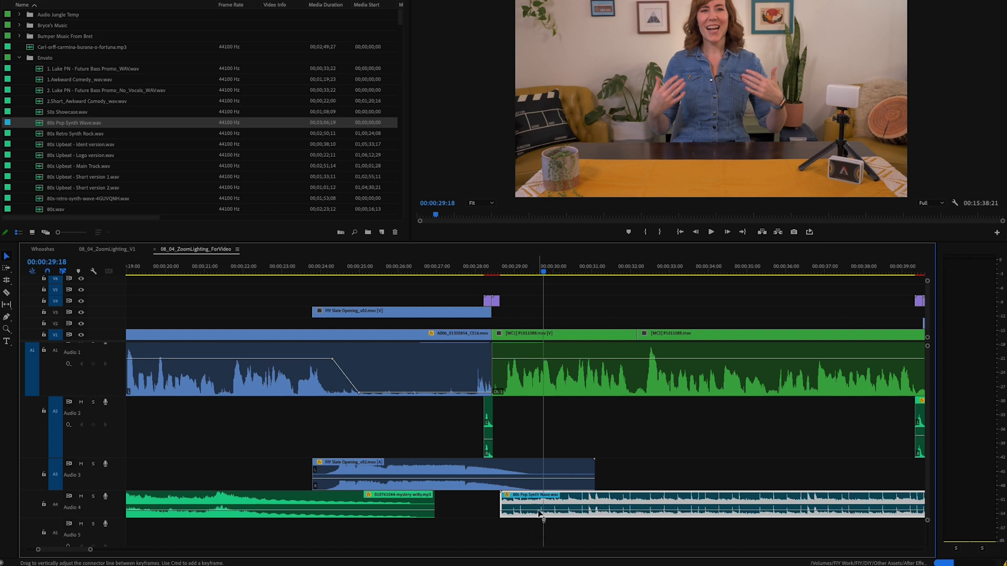
right_click(574, 499)
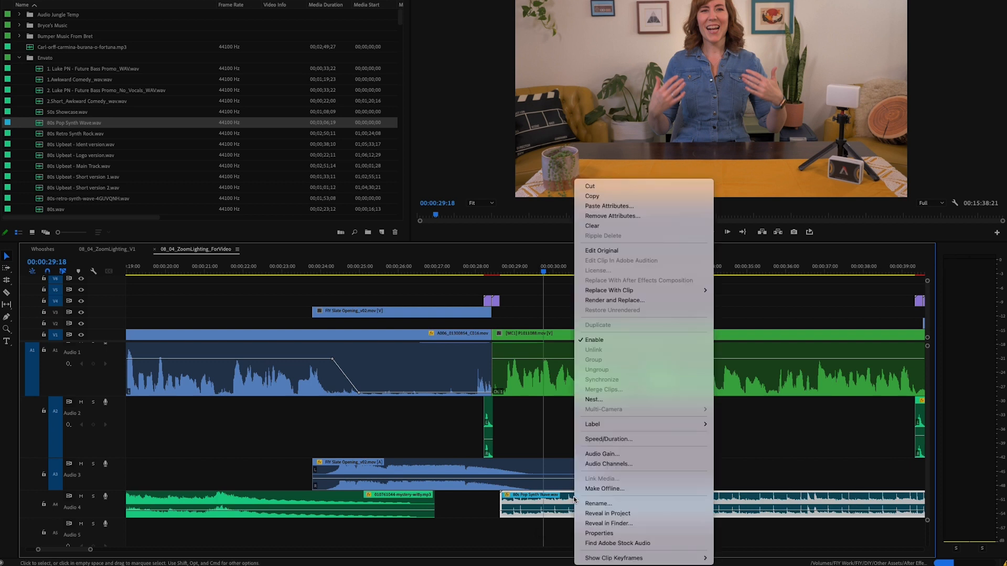
click(602, 454)
key(Return)
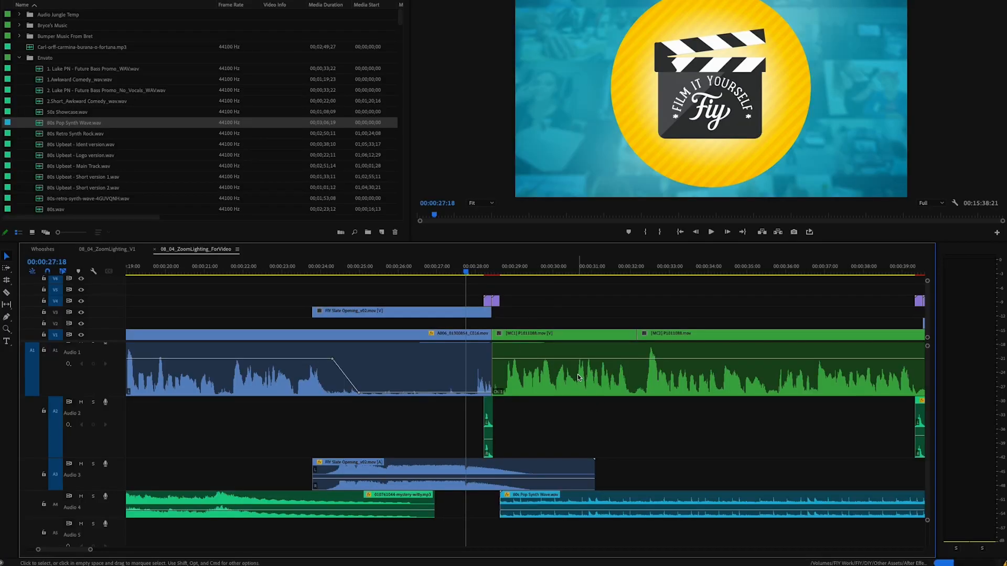
key(space)
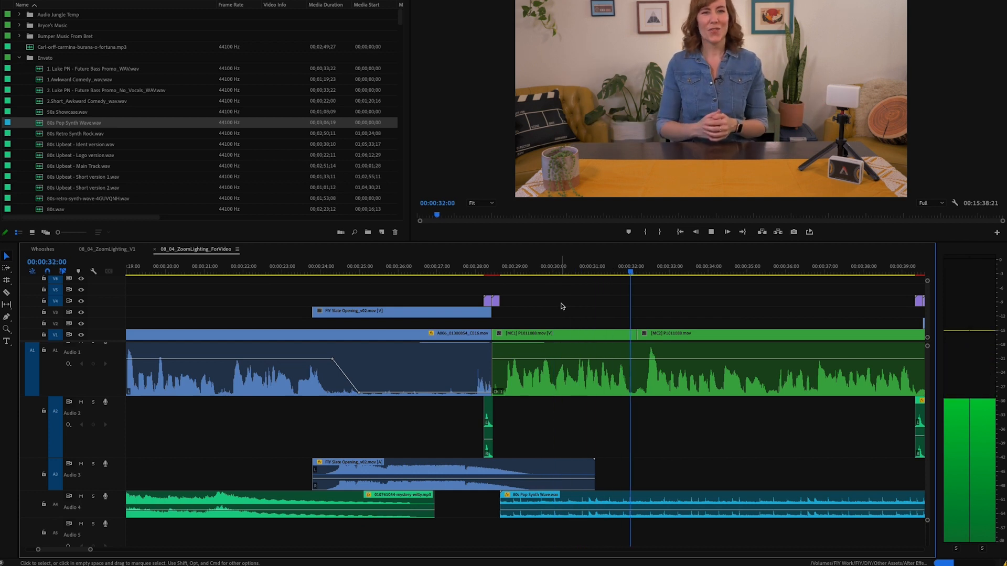
key(minus)
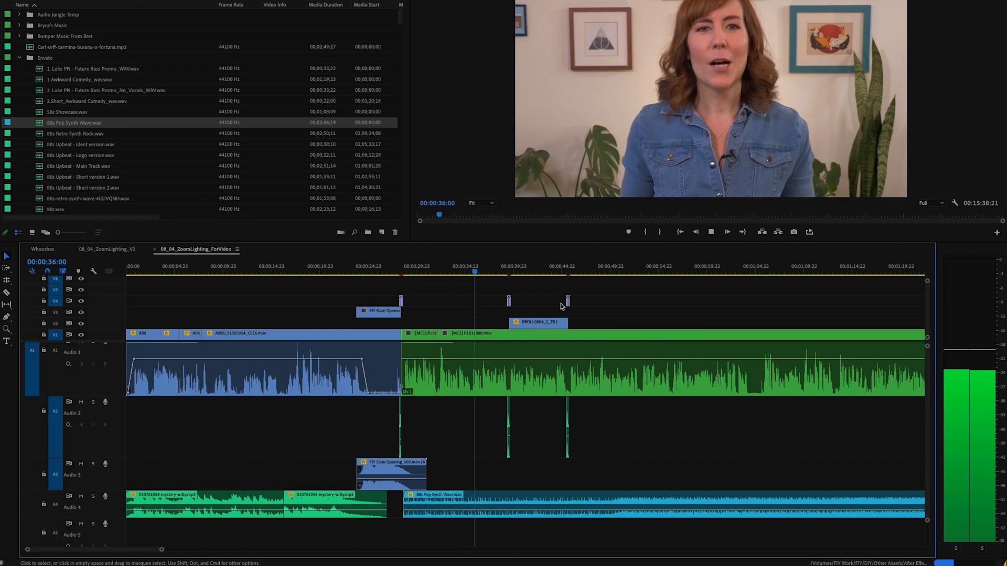
key(space)
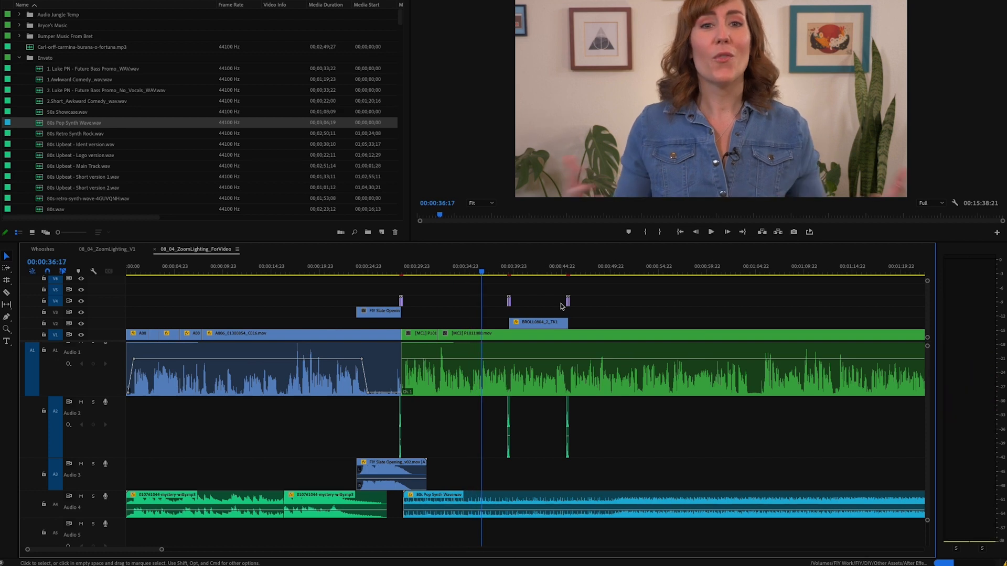
Add volume keyframes where the A4 music gets louder, lower its level from about 00:00:51:03, and play across the change.
scroll(635, 462, right, 3)
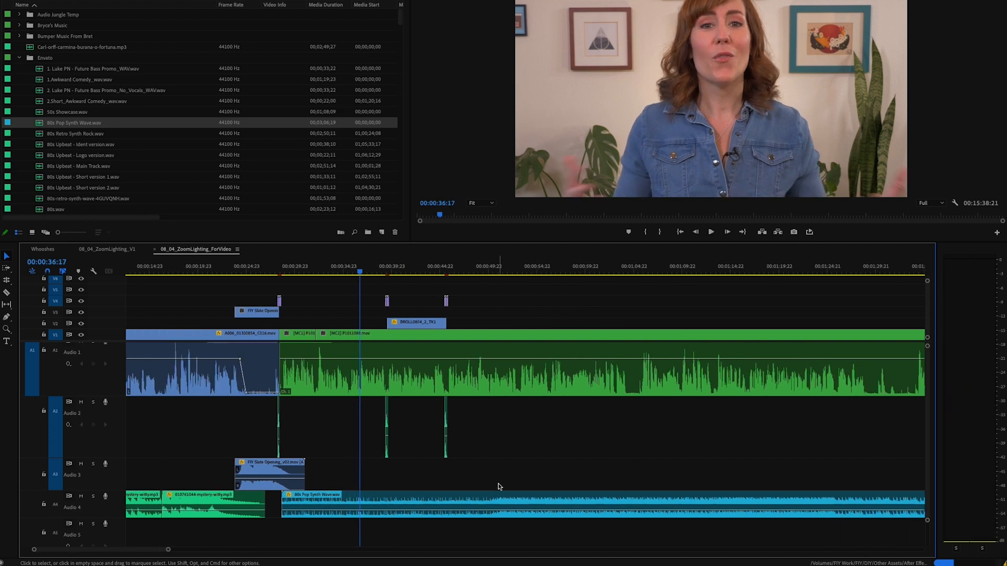
key(z)
click(517, 479)
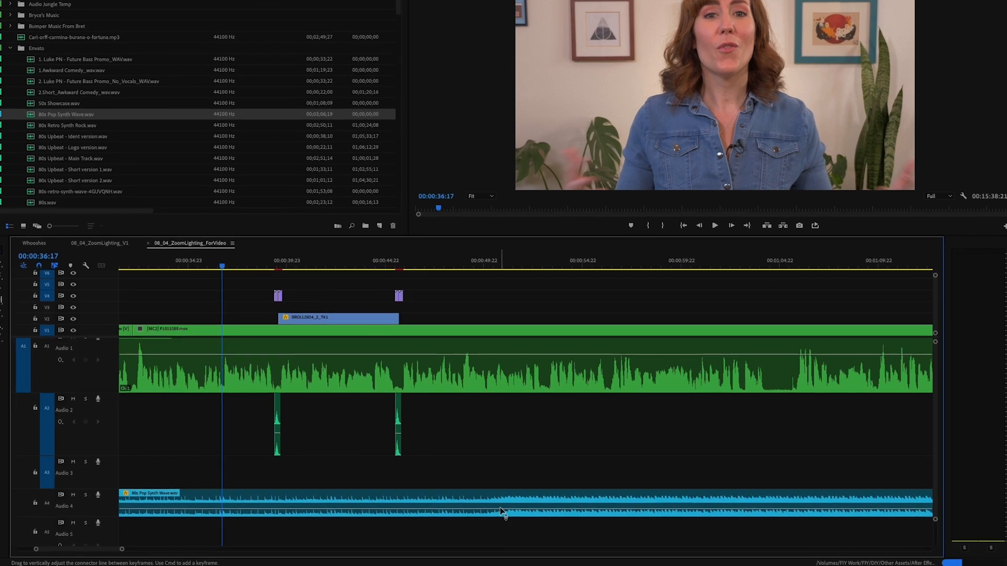
click(492, 505)
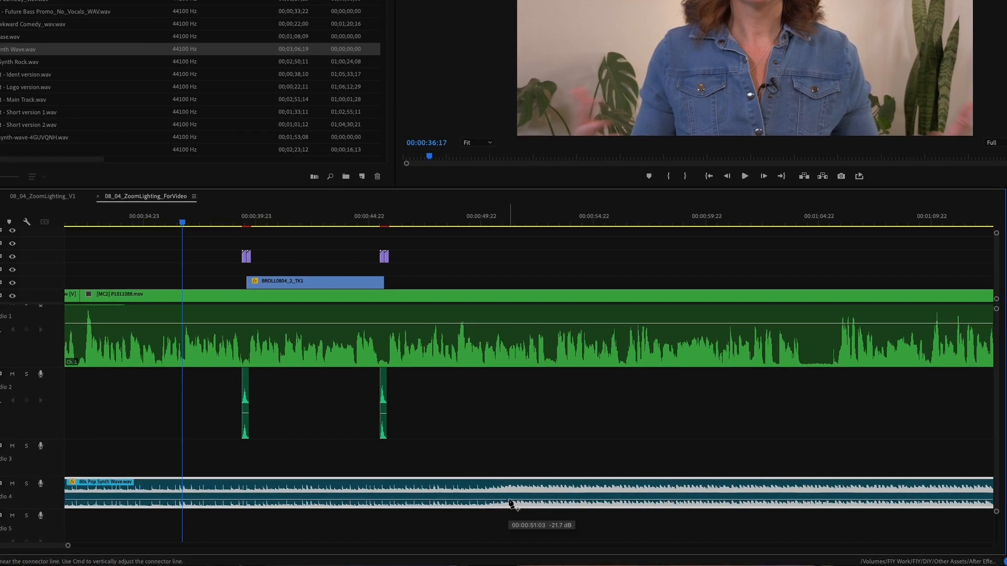
drag(509, 502, 509, 503)
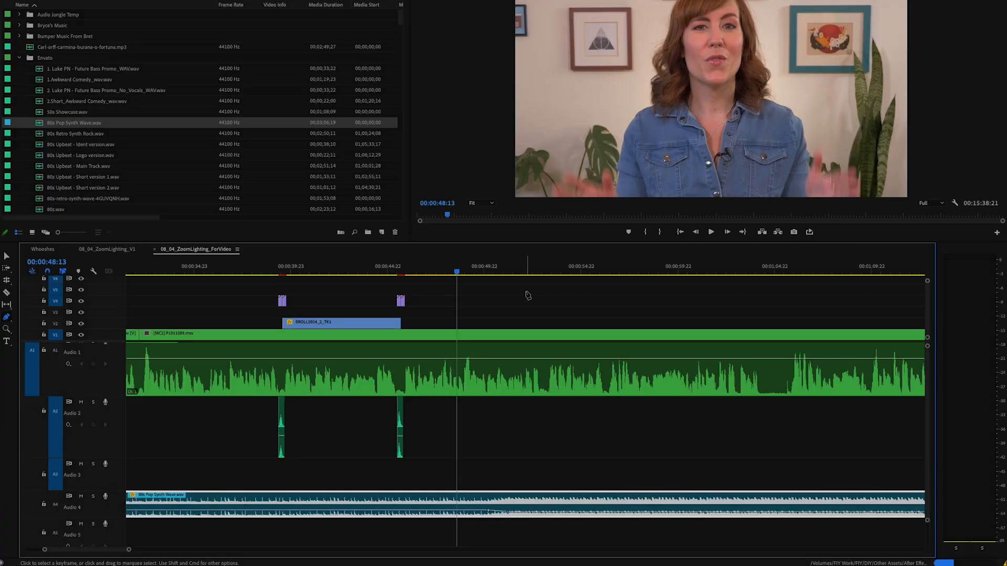
key(space)
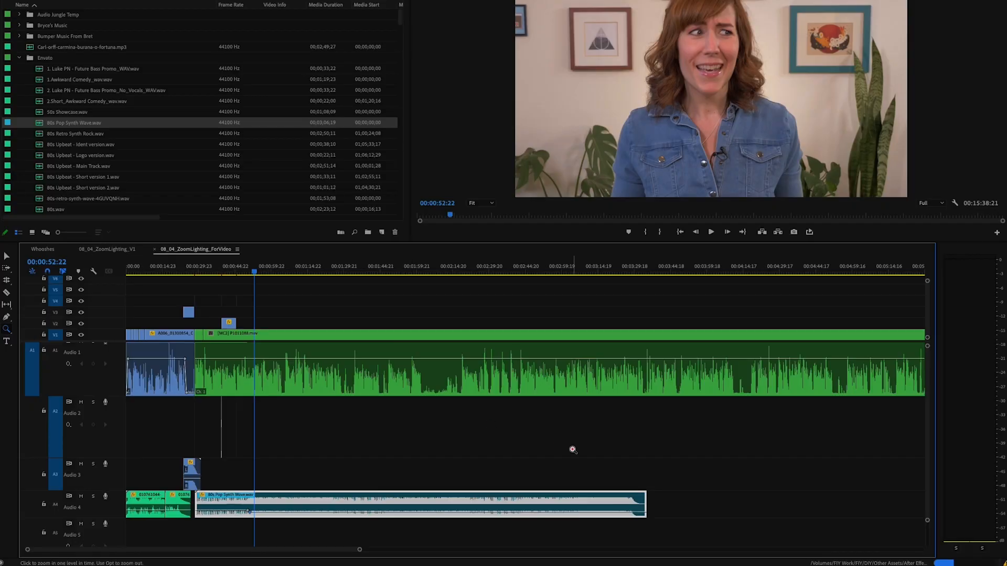
Examine the overlap between 80s Pop Synth Wave and 80s.wav at 00:03:34:08 in 08_04_ZoomLighting_V1, with both music tracks soloed.
click(110, 250)
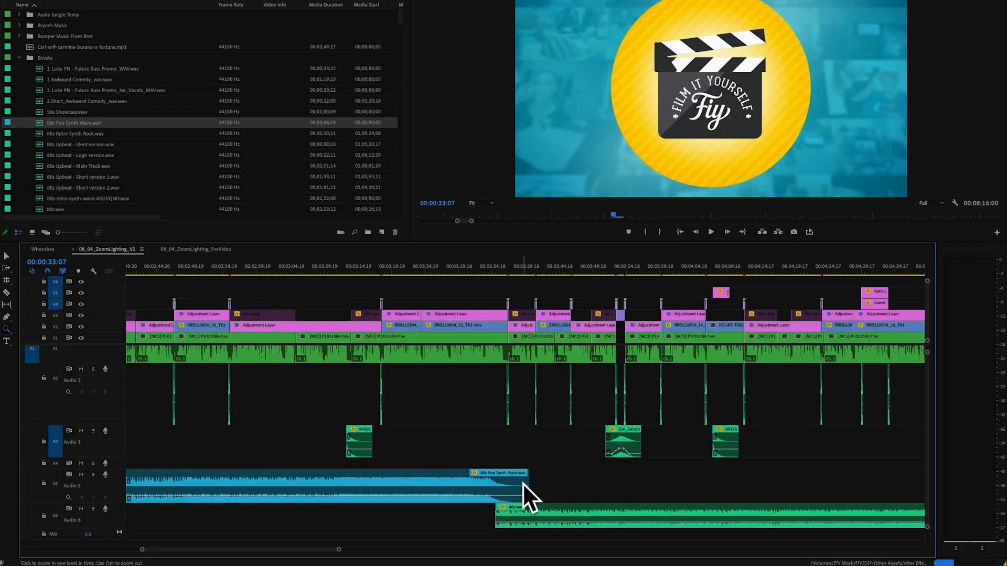
click(560, 482)
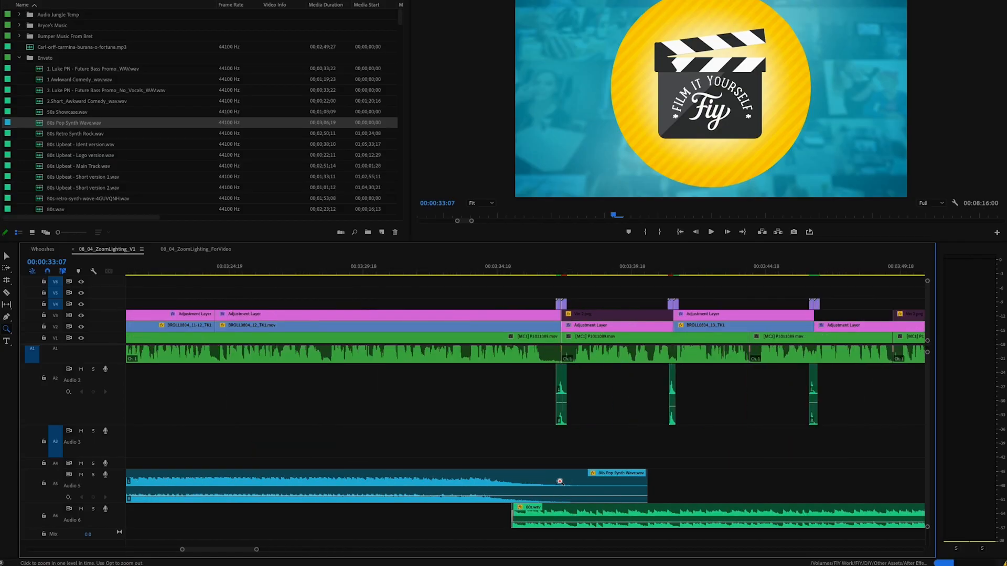
click(486, 270)
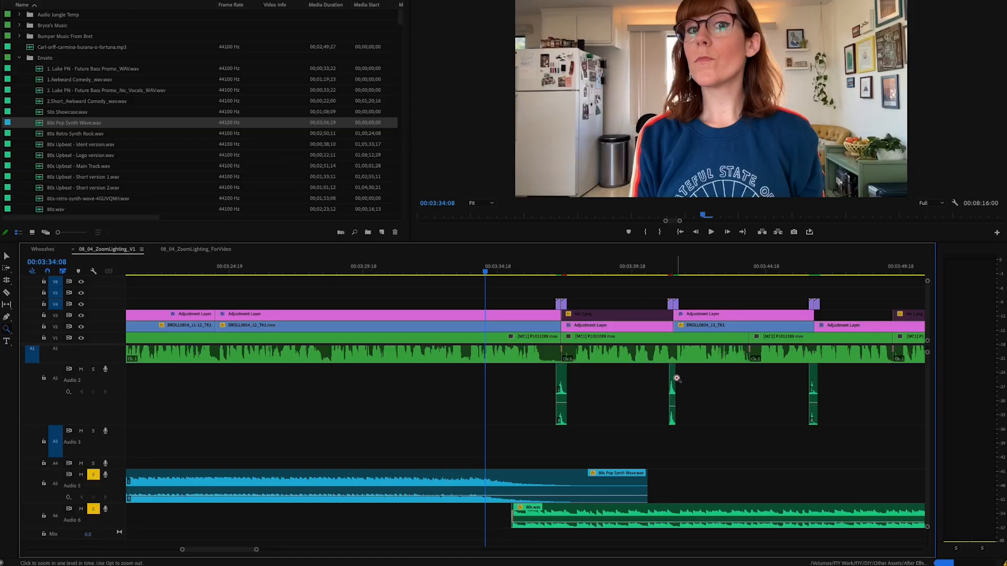
Play 08_04_ZoomLighting_V1 from 00:03:31:19 to hear 80s Pop Synth Wave fade out as 80s.wav comes in.
drag(484, 275, 414, 274)
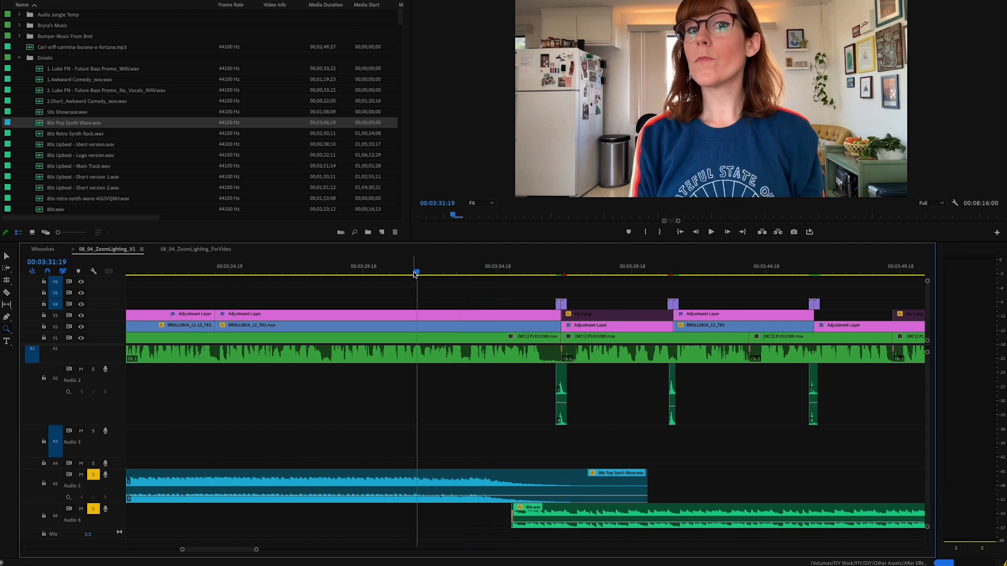
key(space)
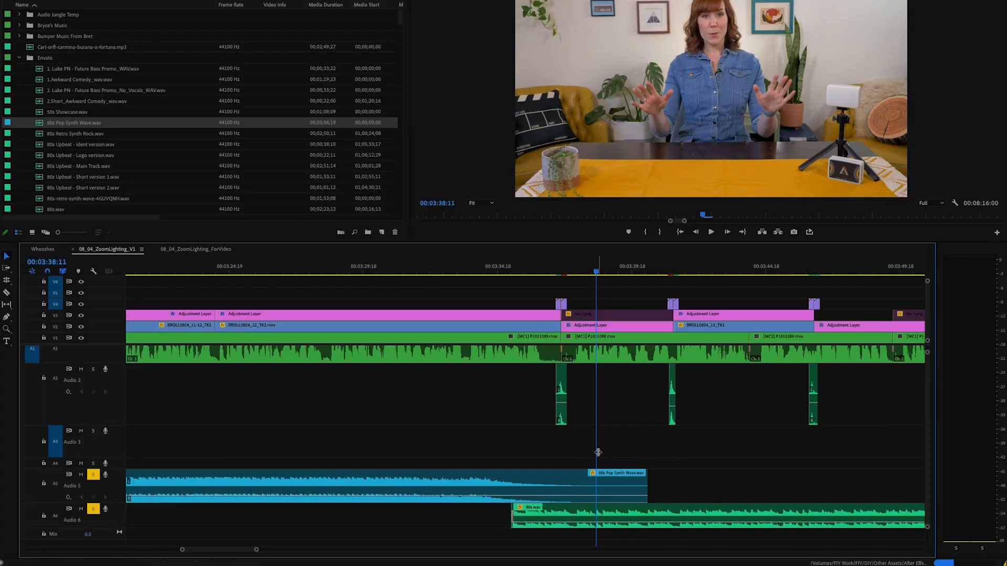
key(minus)
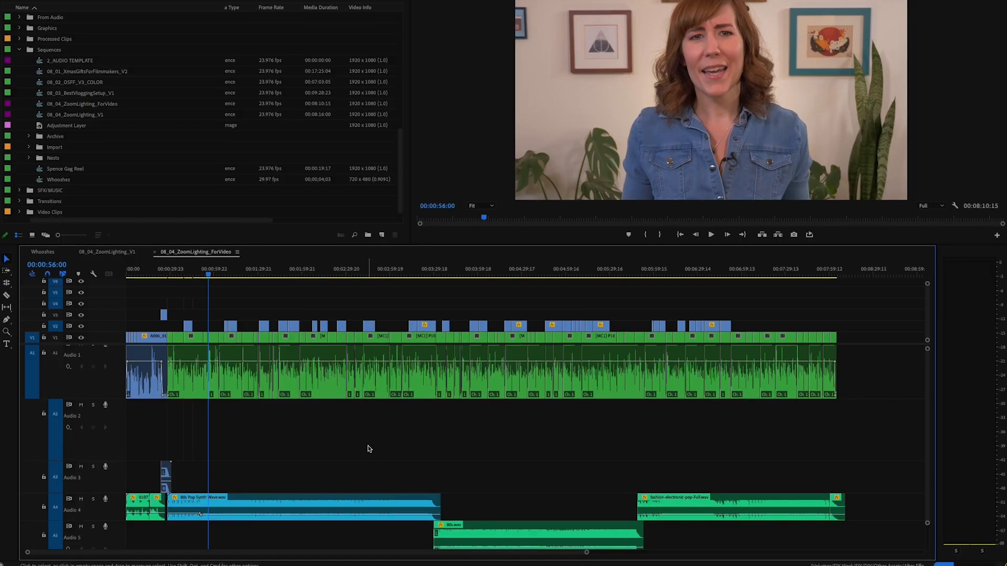
Review the music under the dialogue in 08_04_ZoomLighting_ForVideo up to about 00:01:37:05.
click(235, 271)
key(space)
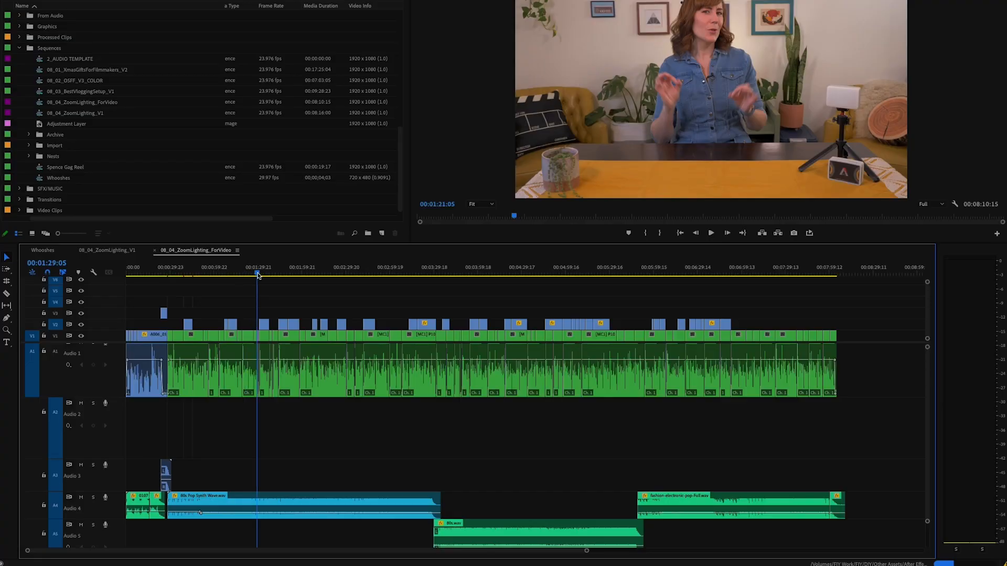
drag(258, 275, 270, 273)
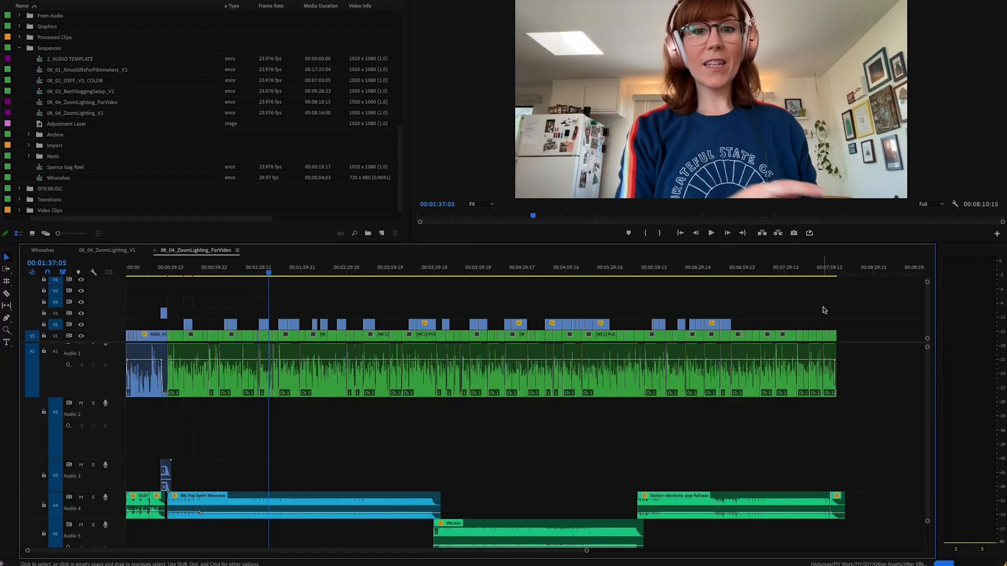
Copy the closing slate clip with its audio from 08_04_ZoomLighting_V1 and paste it at 00:08:03:22 in 08_04_ZoomLighting_ForVideo.
drag(783, 269, 826, 269)
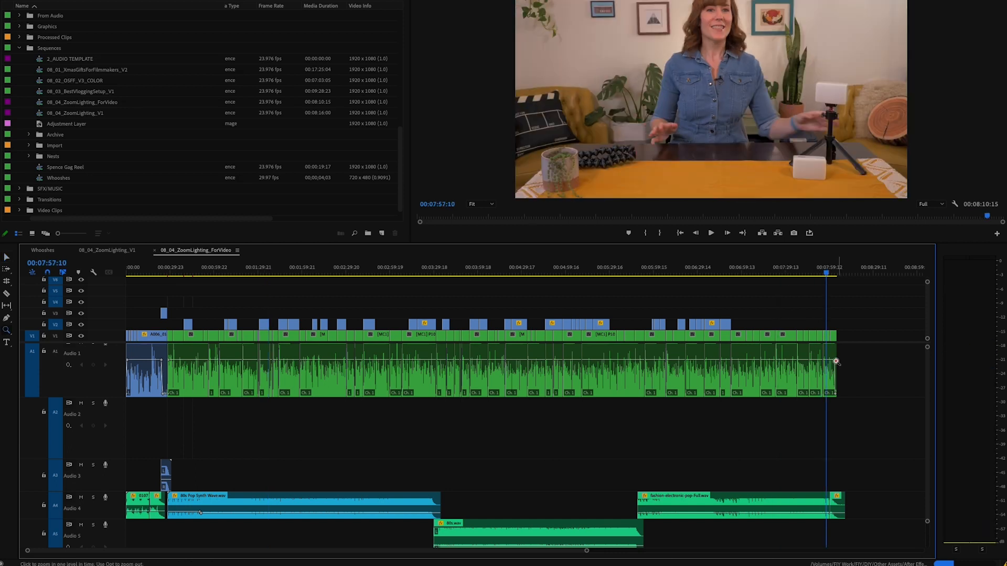
key(z)
click(824, 350)
click(115, 254)
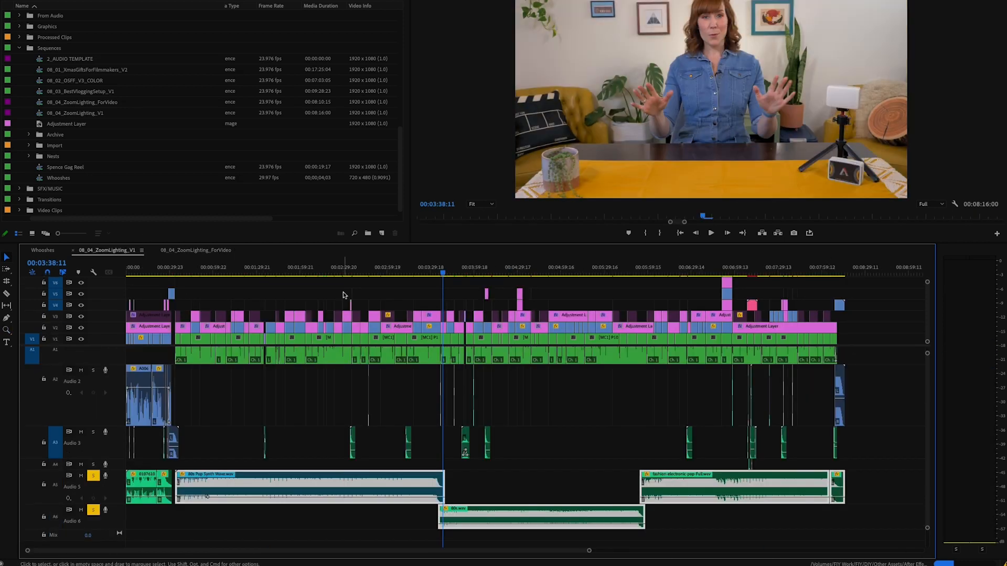
click(813, 303)
click(580, 310)
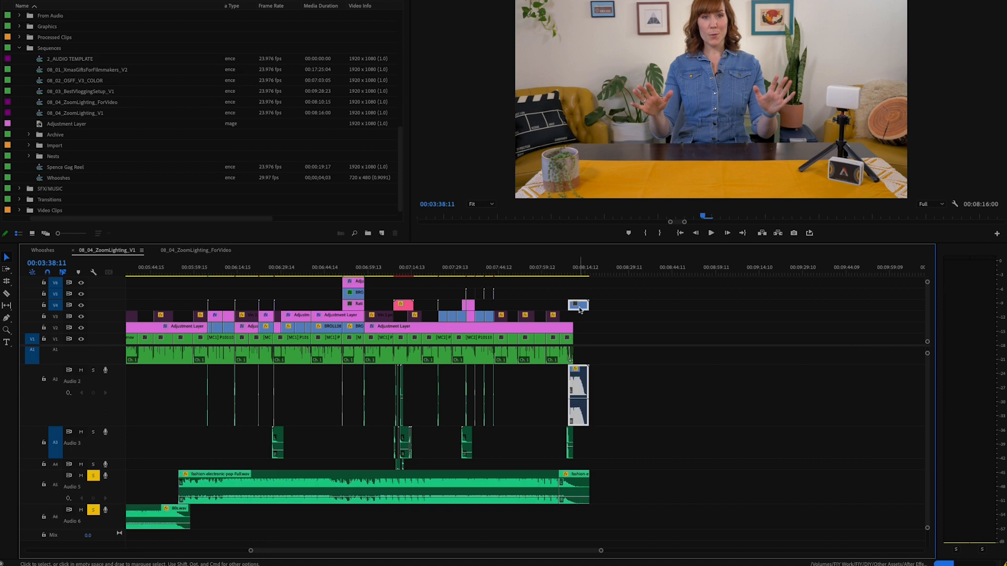
click(195, 251)
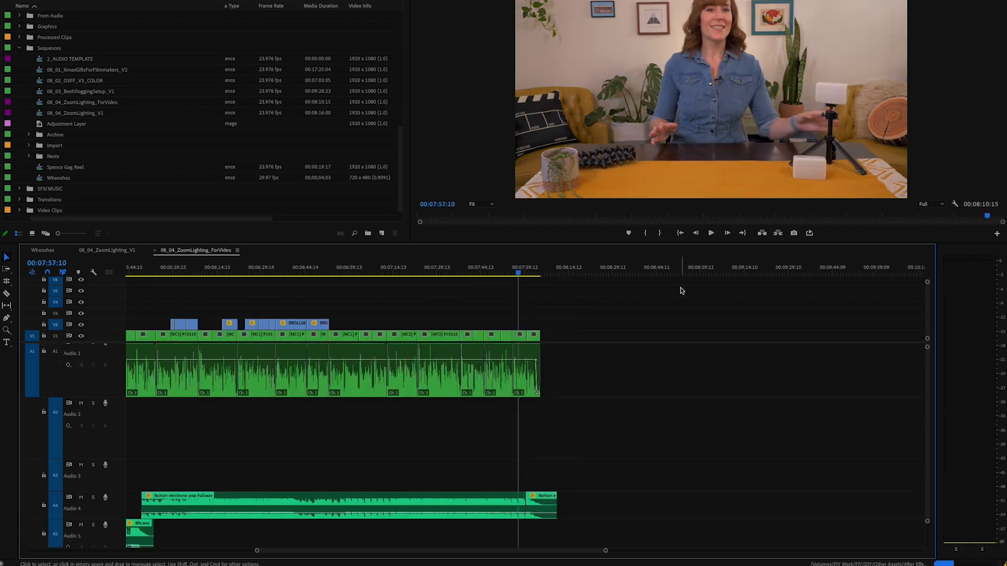
click(535, 268)
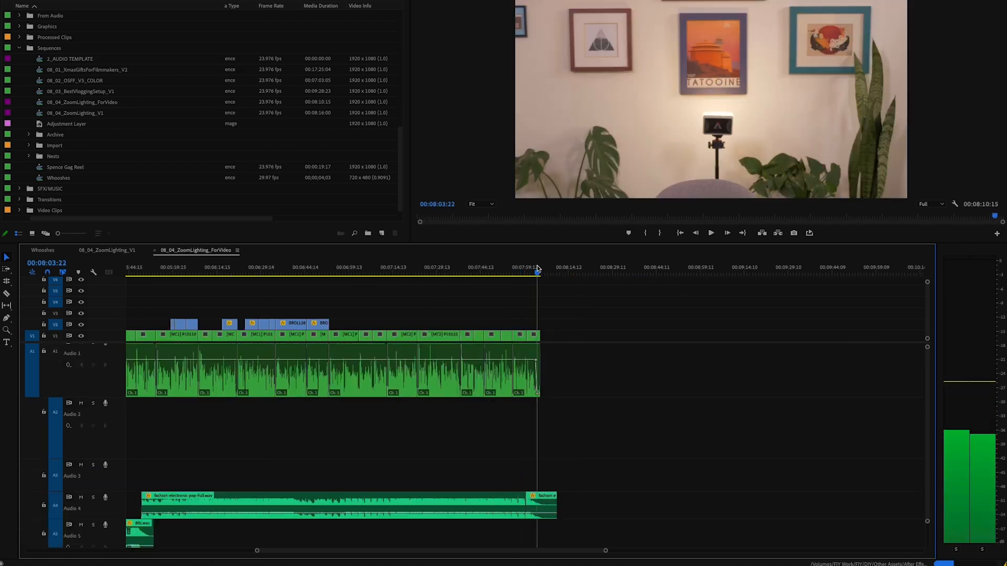
key(super+v)
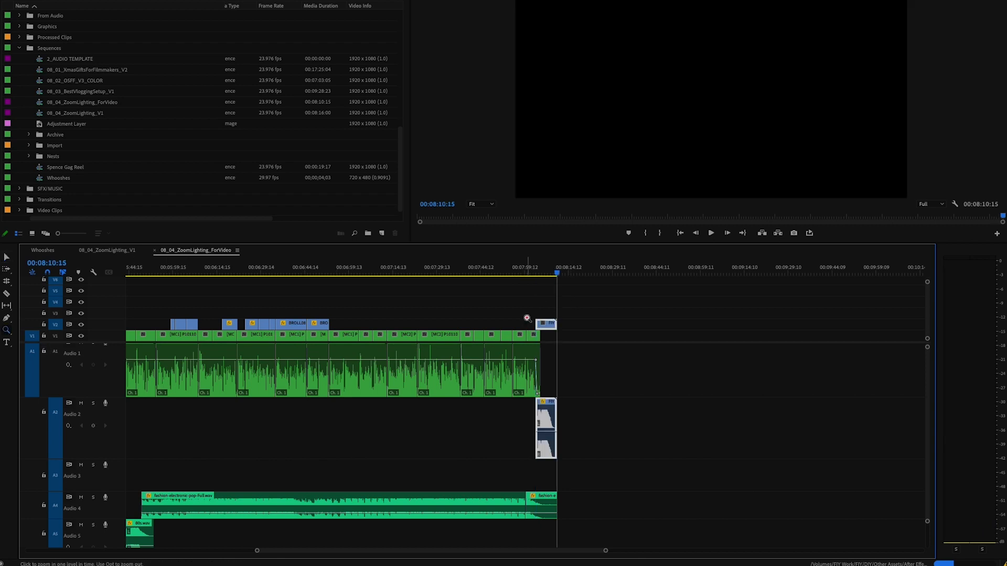
Shift the pasted FIY Slate Opening clip slightly earlier over the last dialogue clip and play across the ending.
key(=)
key(=)
key(=)
drag(596, 334, 587, 334)
drag(554, 269, 533, 273)
key(space)
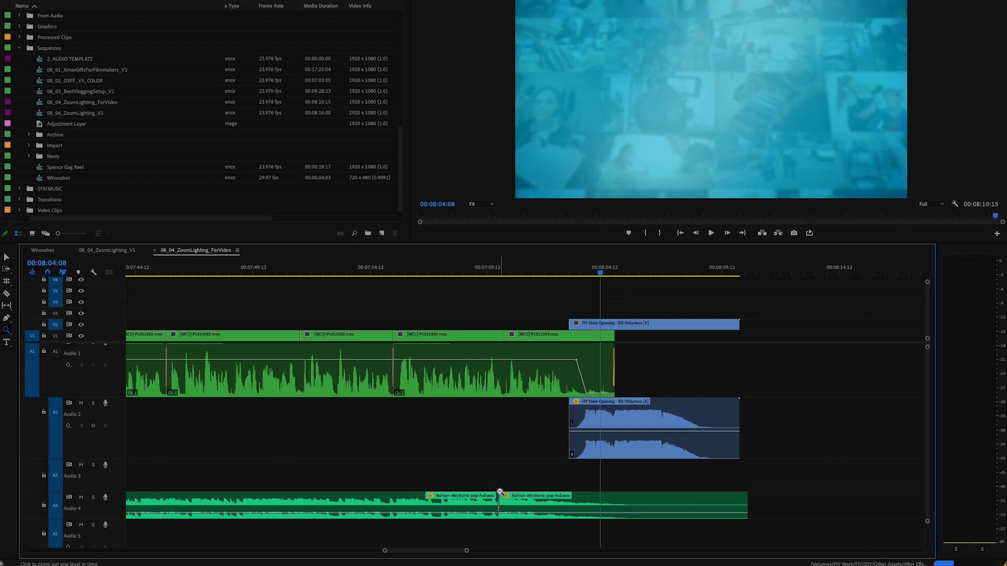
Examine the cut between the two fashion-electronic-pop-full.wav clips on A4 near the end of the sequence.
alt+click(500, 493)
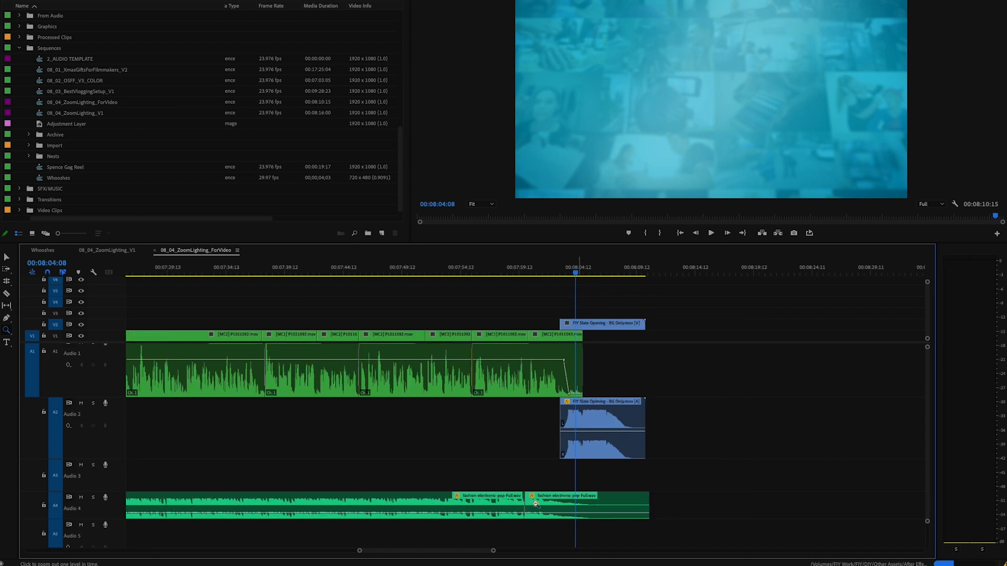
alt+click(500, 493)
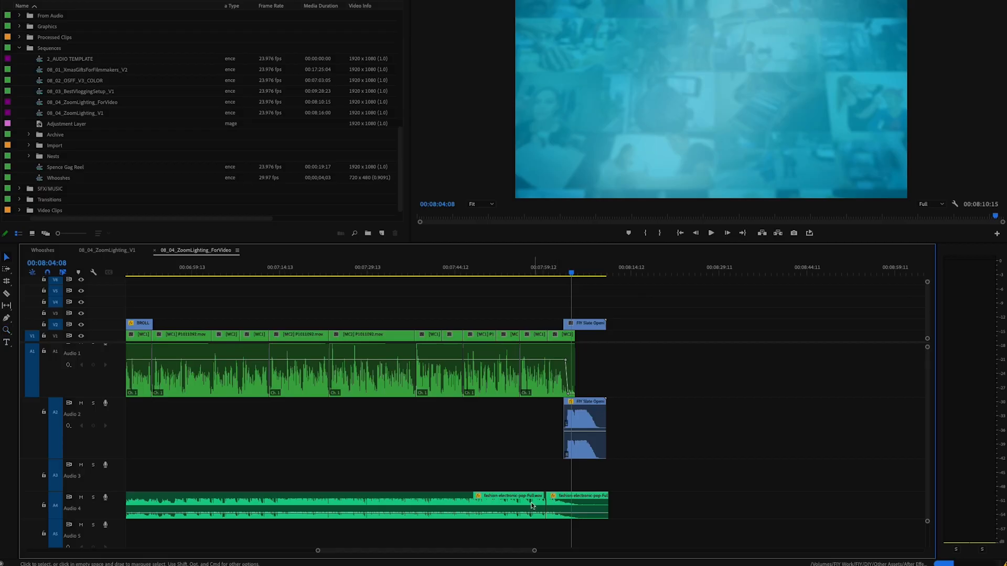
key(backslash)
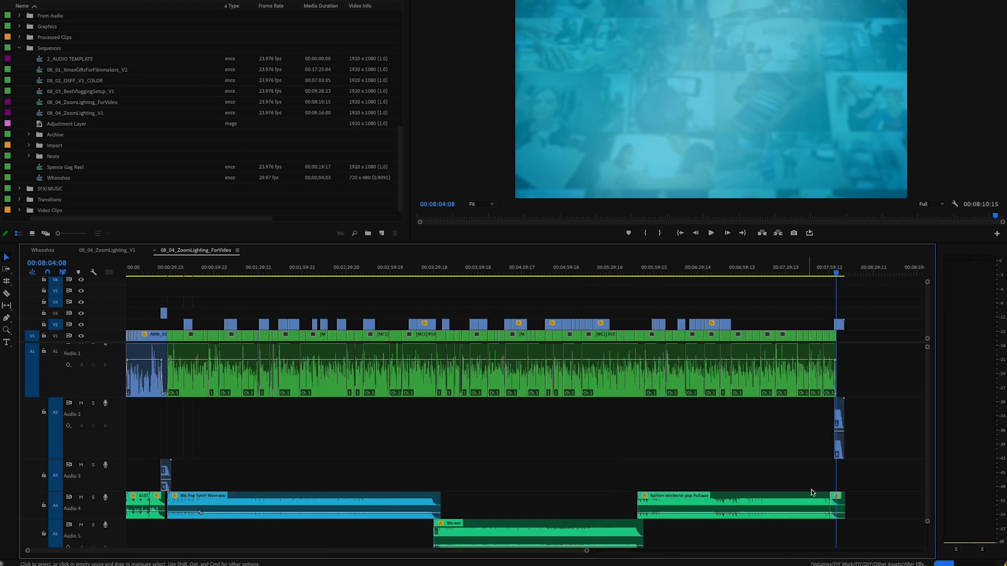
key(z)
click(818, 508)
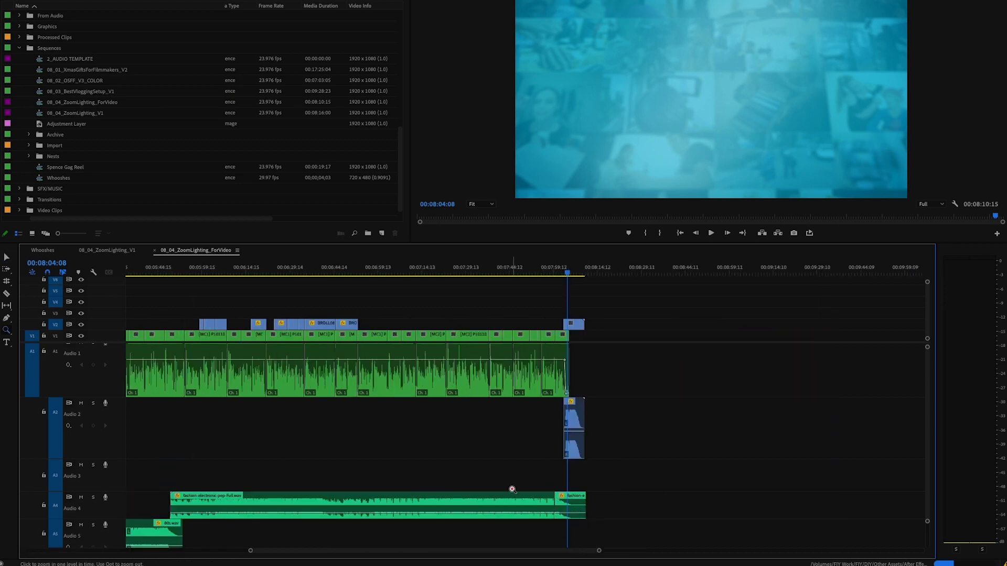
click(546, 485)
click(574, 482)
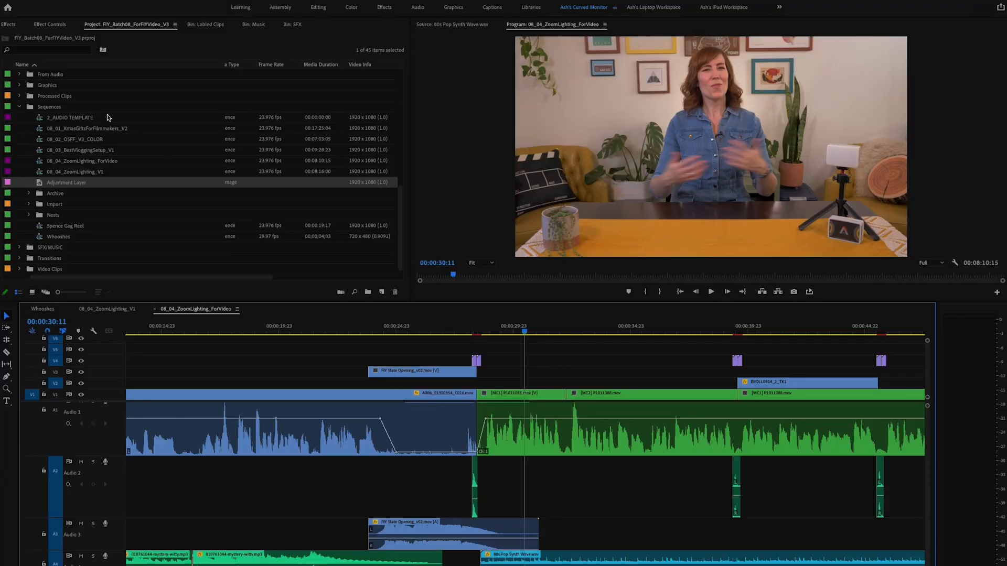
Place an Adjustment Layer on V2 spanning from the intro transition to the first B-roll clip, with the playhead at 00:00:31:17.
drag(45, 184, 739, 378)
drag(501, 381, 477, 383)
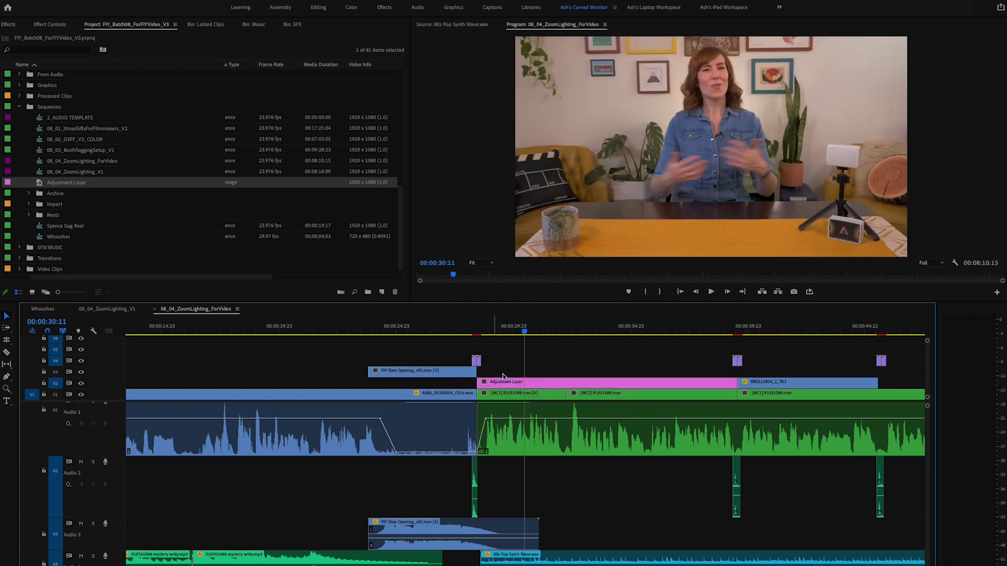
click(617, 329)
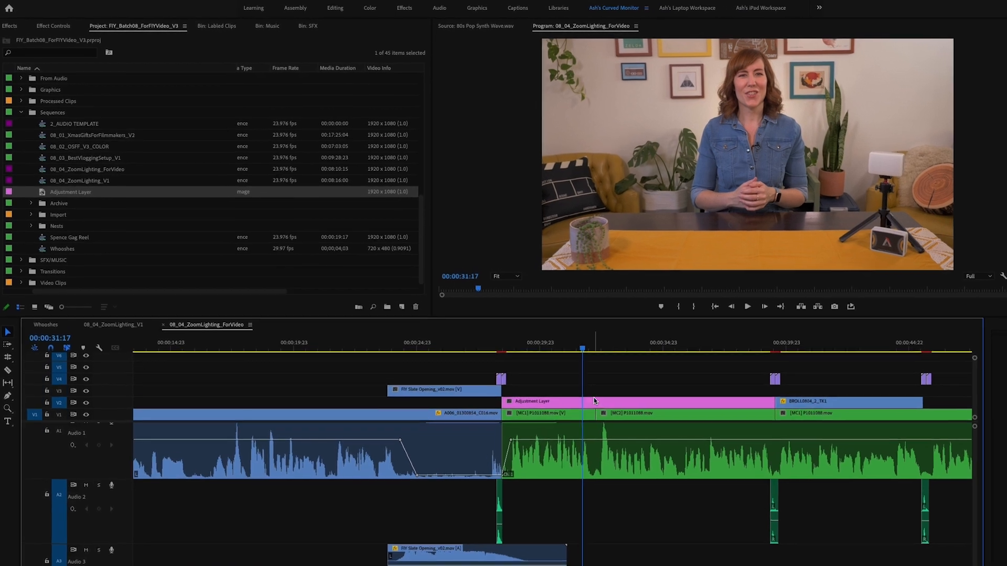
Apply the Lumetri Color effect from the Favs bin to the Adjustment Layer on V2.
click(9, 27)
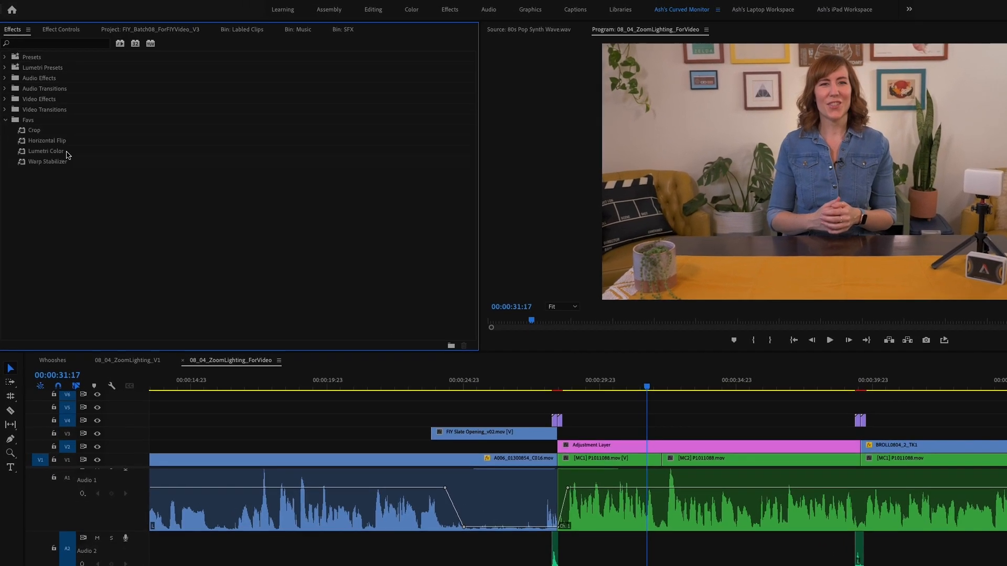
click(37, 153)
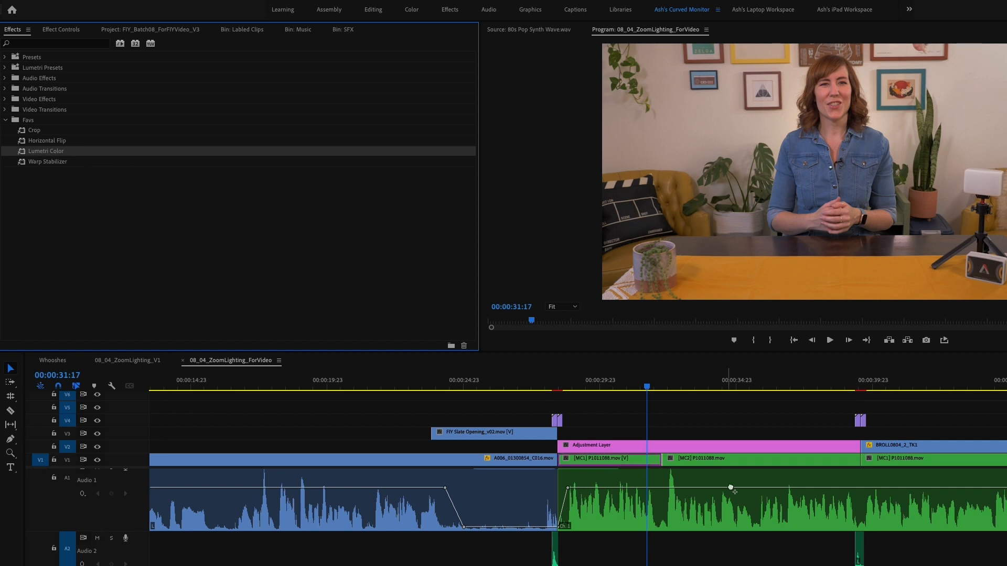
drag(670, 448, 671, 450)
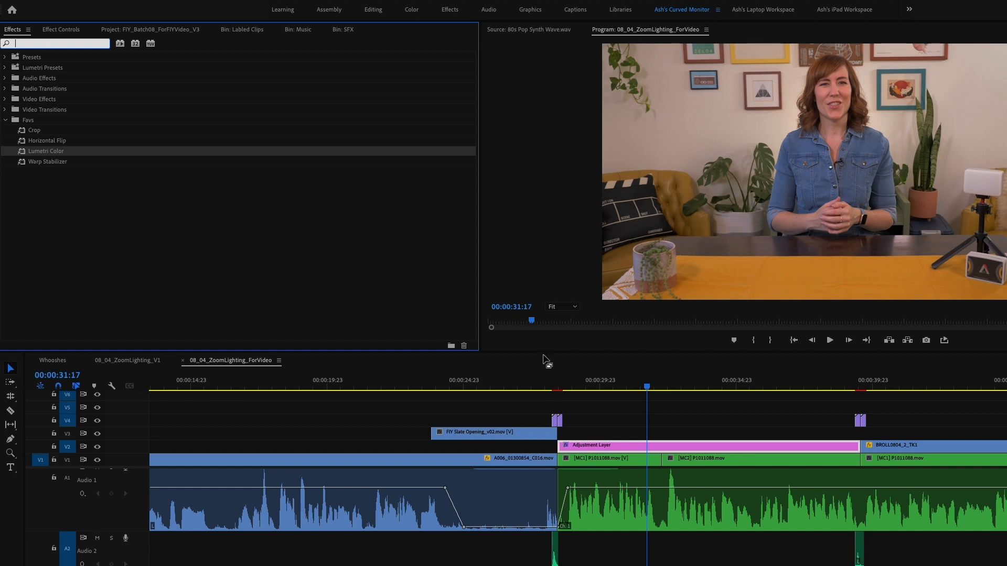
In Lumetri Color's Basic Correction, set Temperature to -13, Tint to -2.6, Whites to 10, Blacks to -5 and Saturation to 105.
click(61, 30)
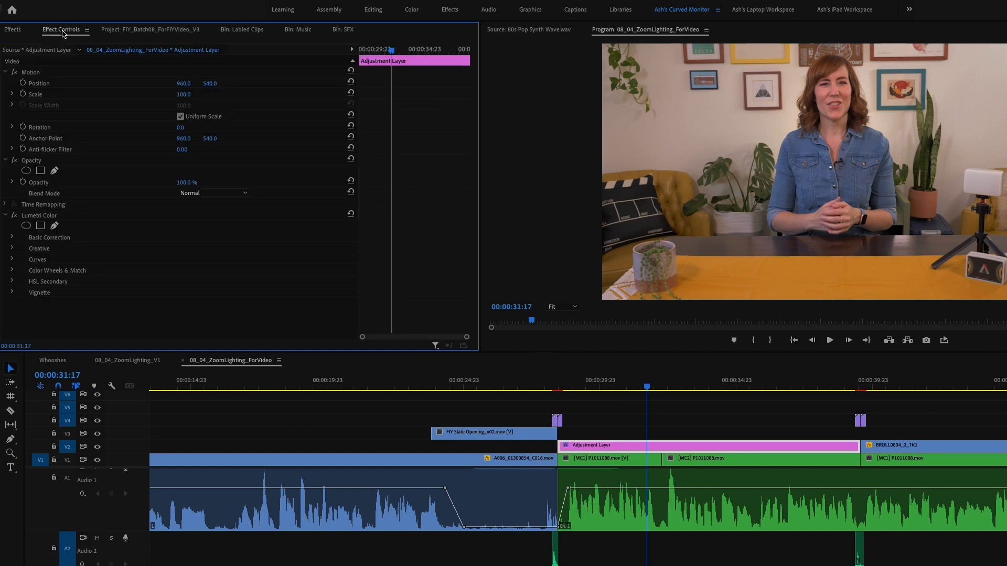
click(60, 217)
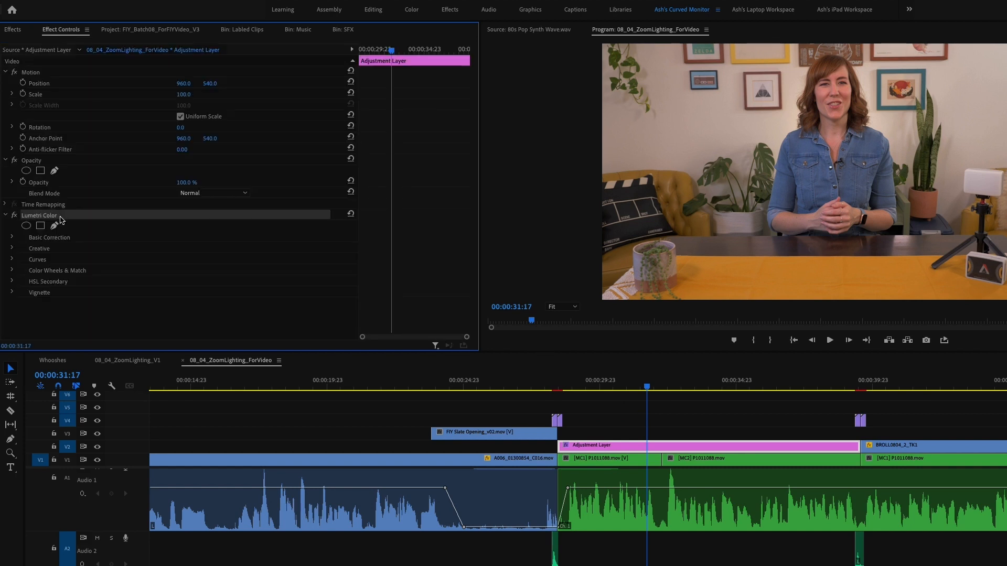
click(11, 240)
scroll(120, 224, down, 2)
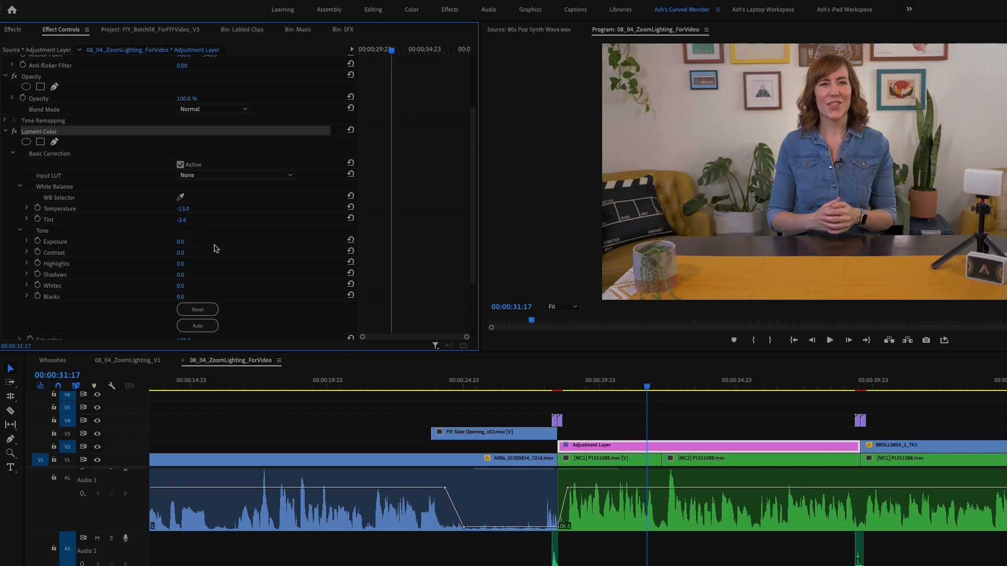
scroll(232, 248, down, 2)
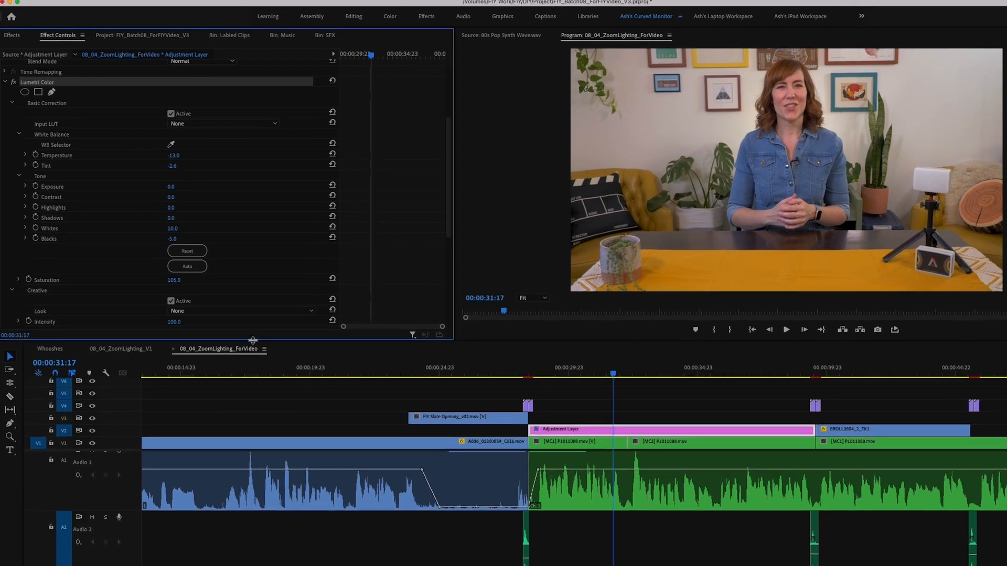
Show the Lumetri Scopes and raise the Adjustment Layer's Exposure to 0.2 and on to 0.4.
click(263, 3)
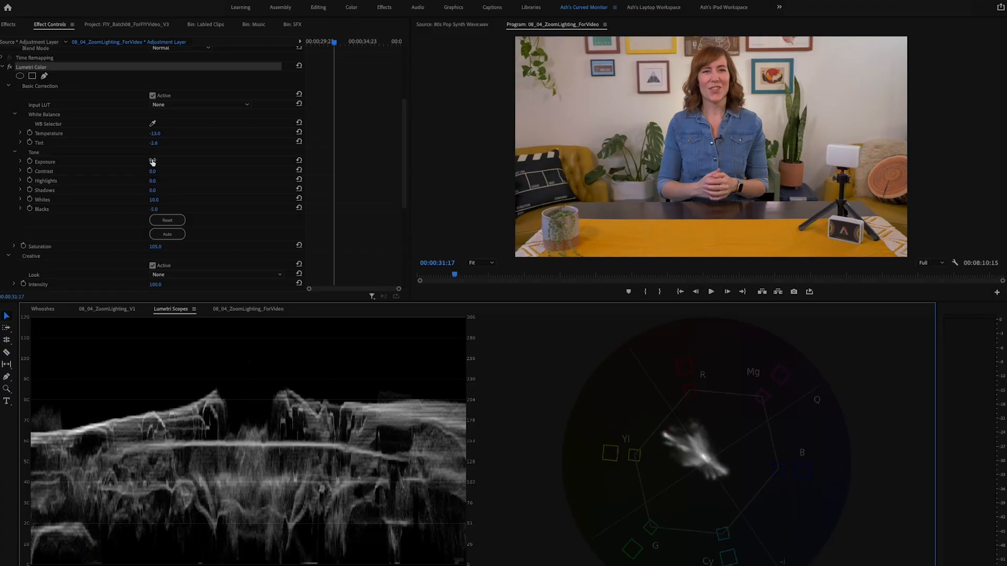
click(165, 162)
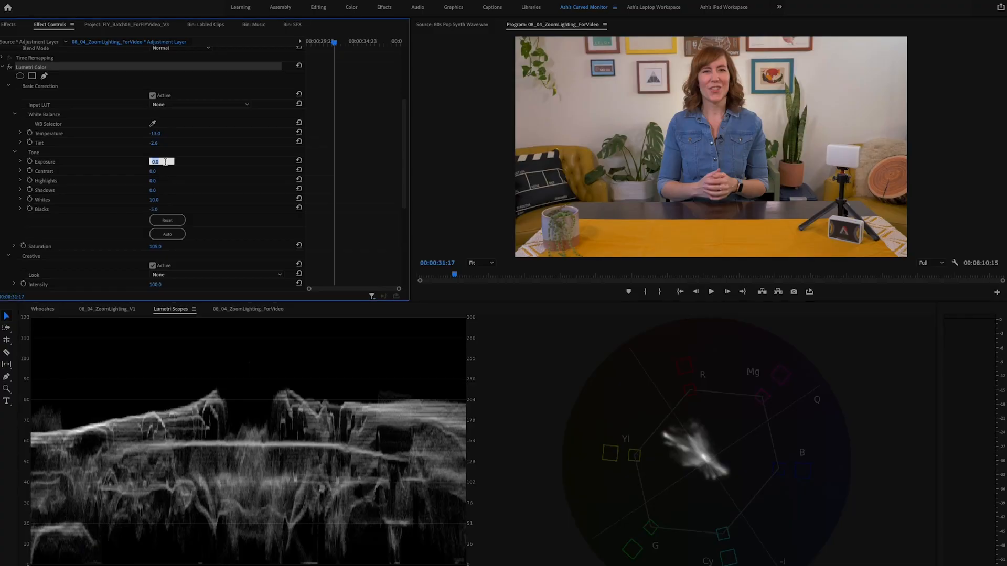
text(0.2)
key(Return)
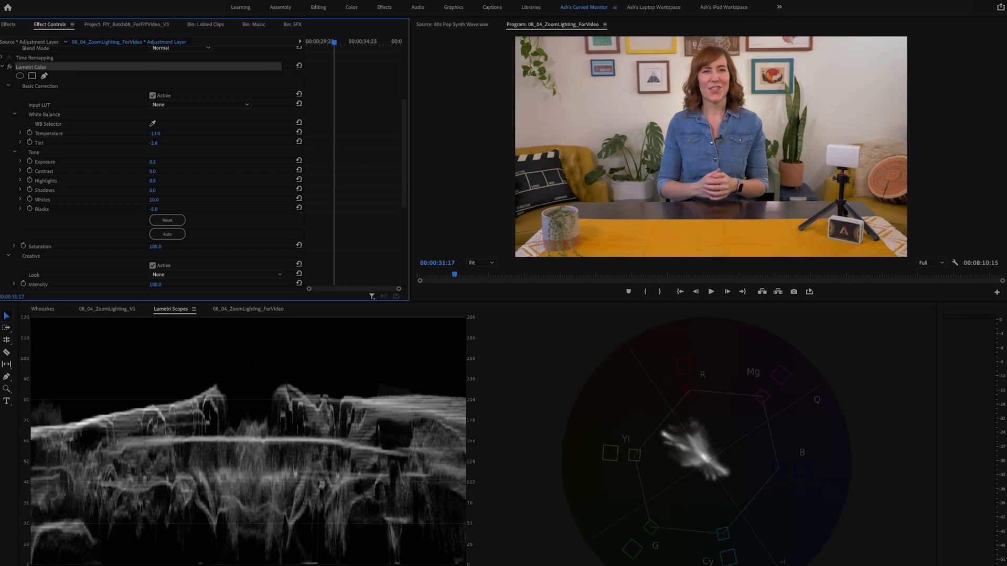
click(156, 167)
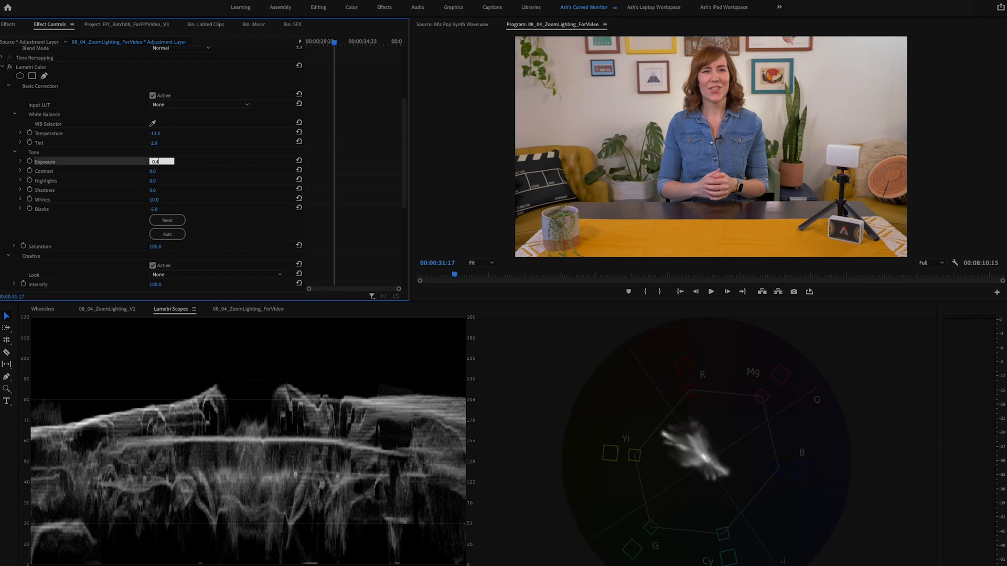
key(Return)
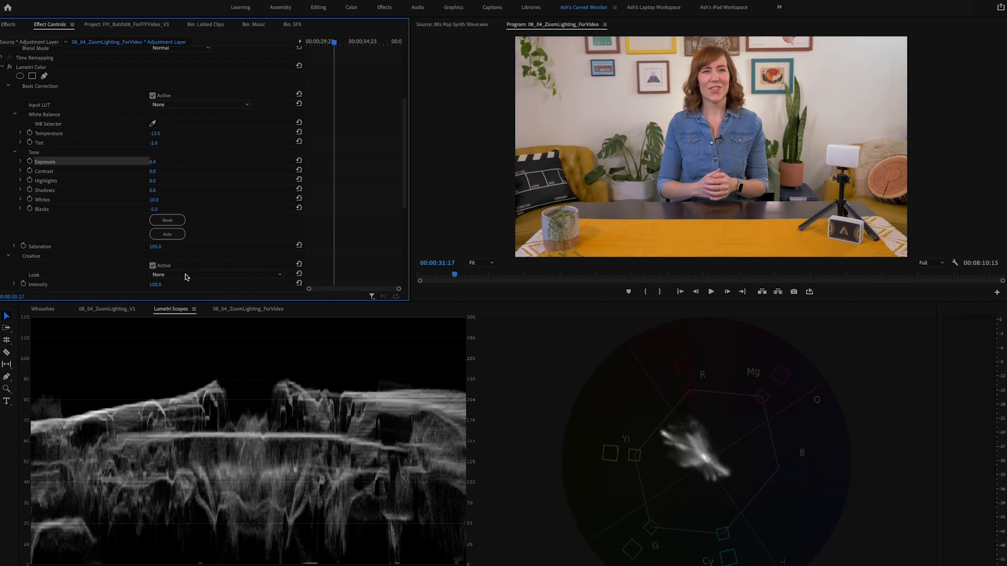
Load GSG_LUT_Basic_CleanCoolLook.3dl from the GORILLA_GRADE_LUTs 01_Basics folder as the Adjustment Layer's Creative Look.
scroll(100, 243, down, 3)
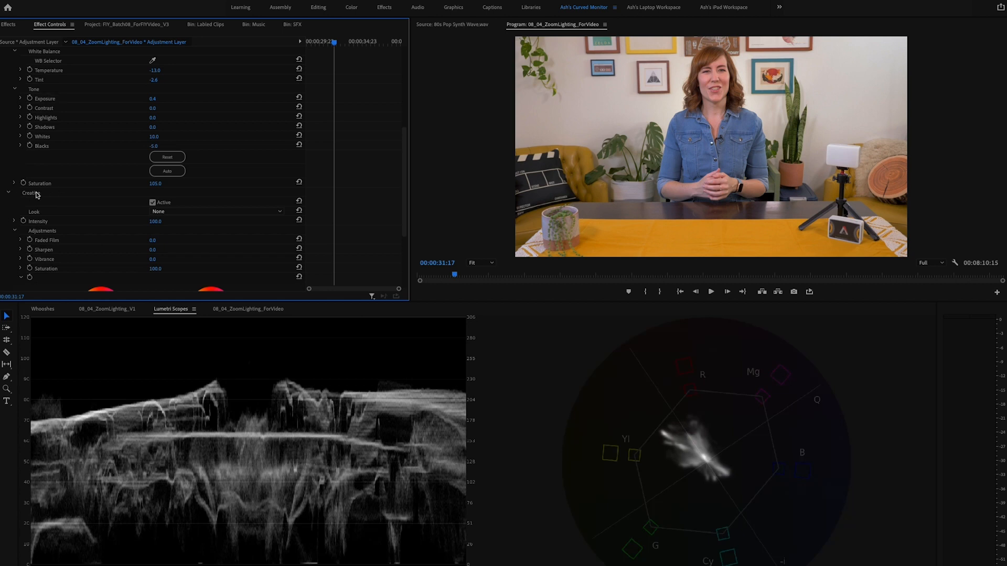
click(184, 212)
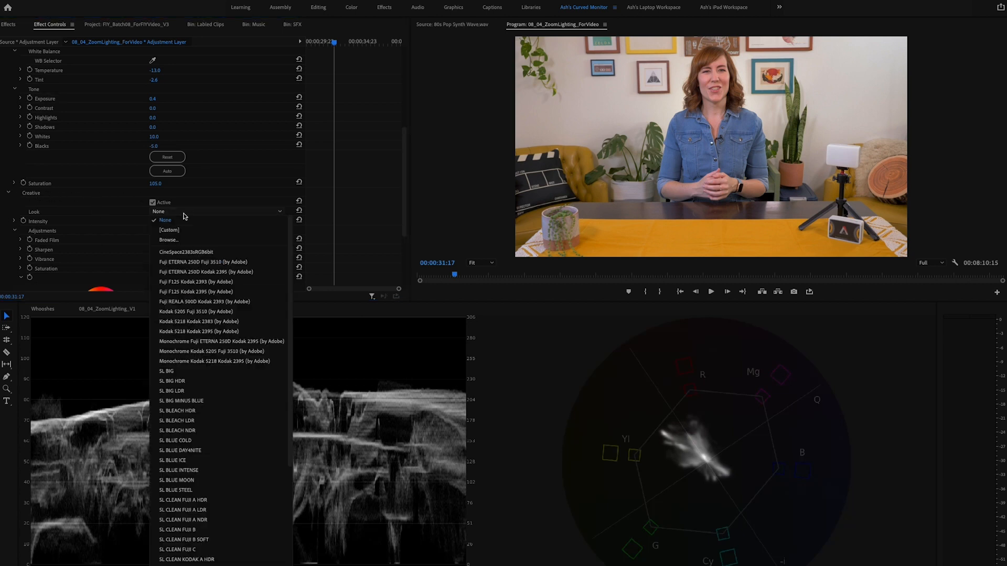
click(185, 240)
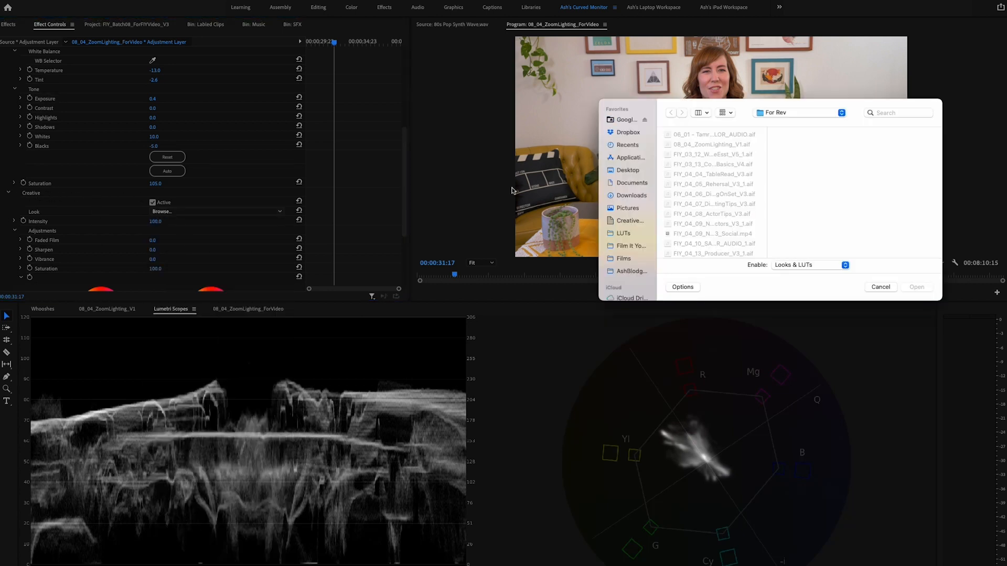
drag(733, 117, 265, 97)
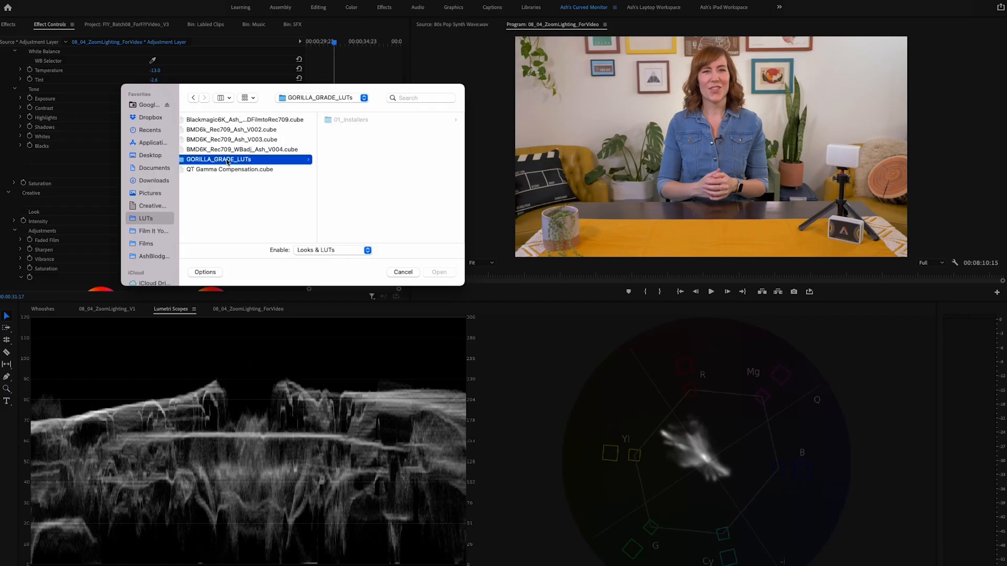
click(371, 120)
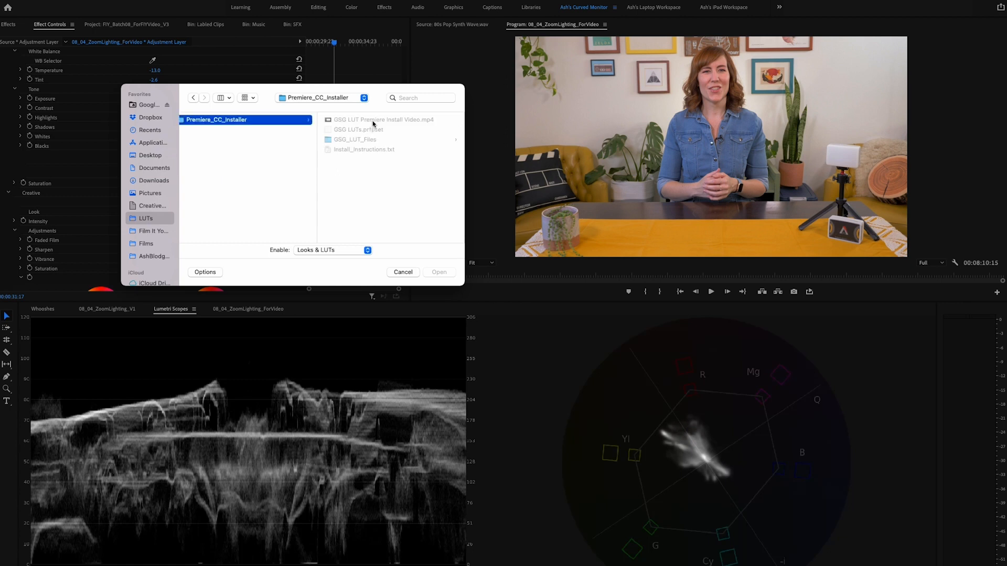
click(371, 141)
click(381, 121)
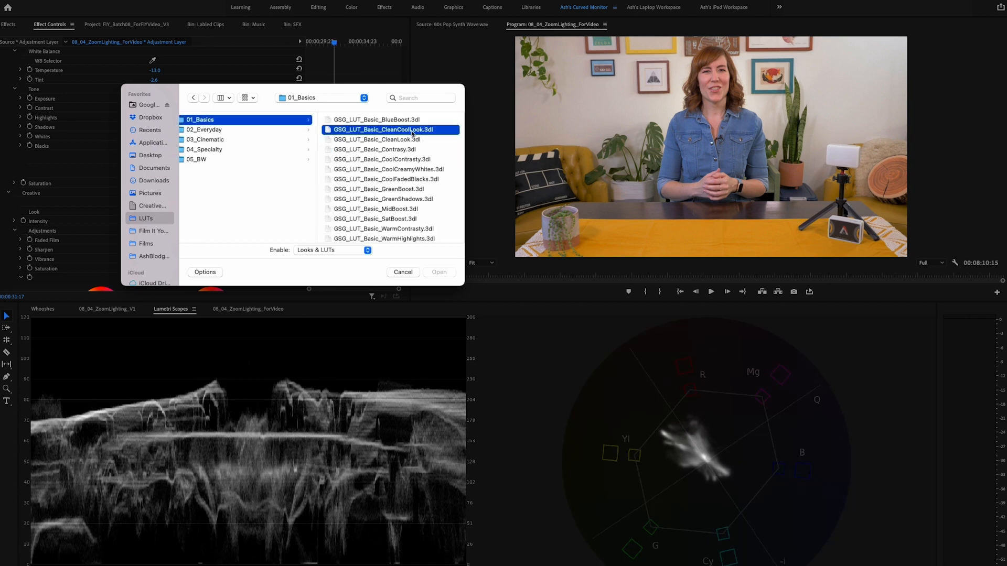
click(440, 272)
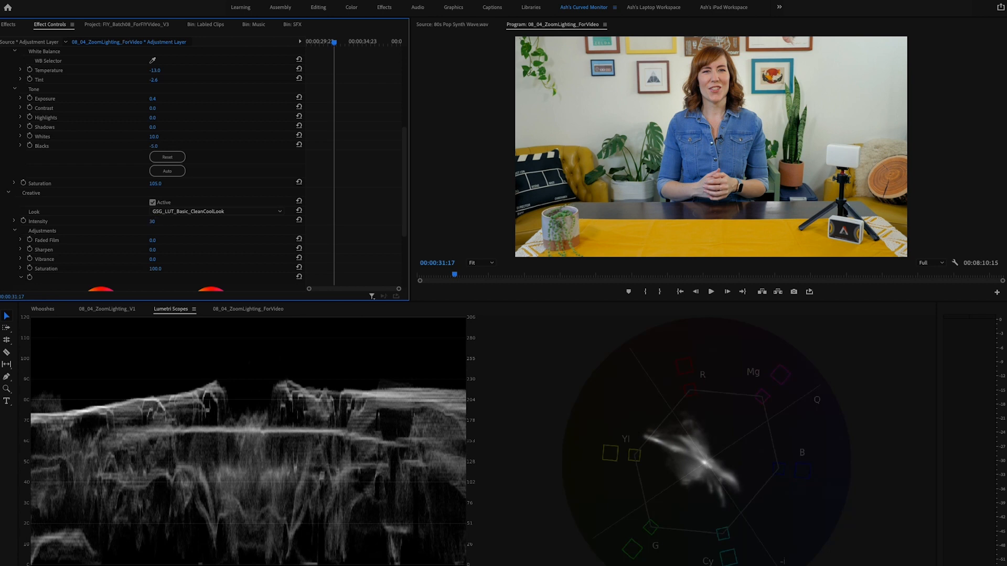
Set the Creative Look's Intensity to 30 and compare the shot with the Creative section disabled and re-enabled.
key(Return)
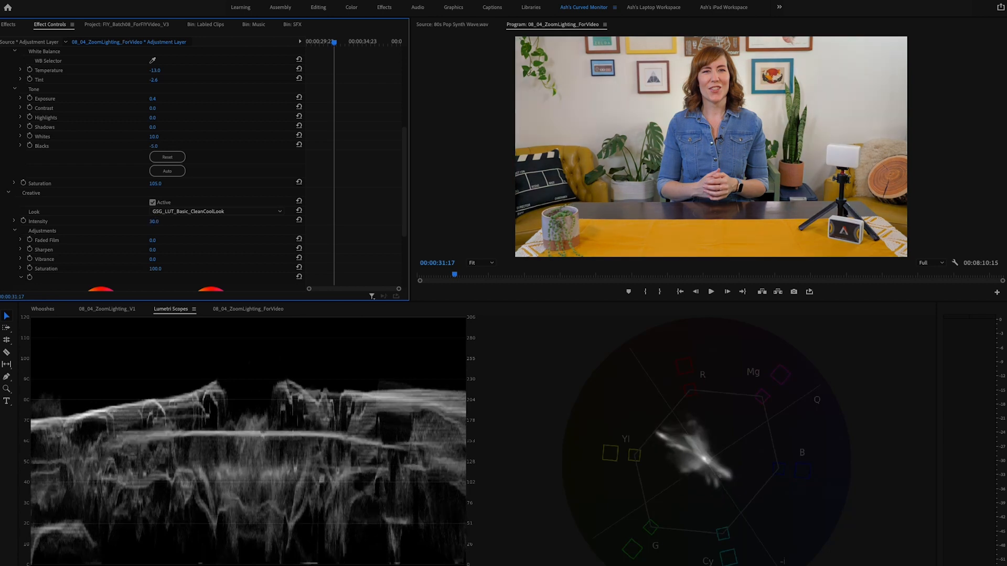
click(152, 202)
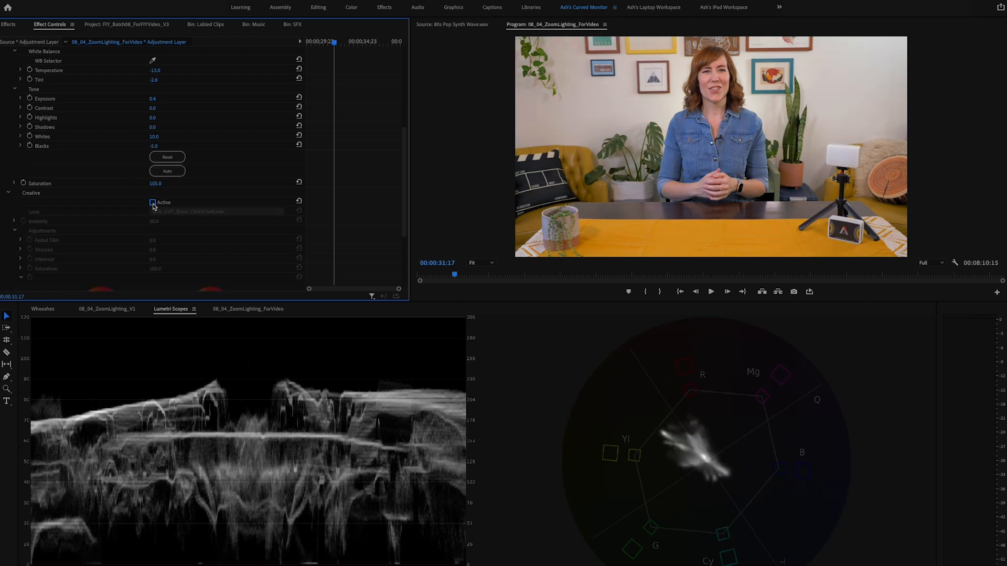
click(152, 202)
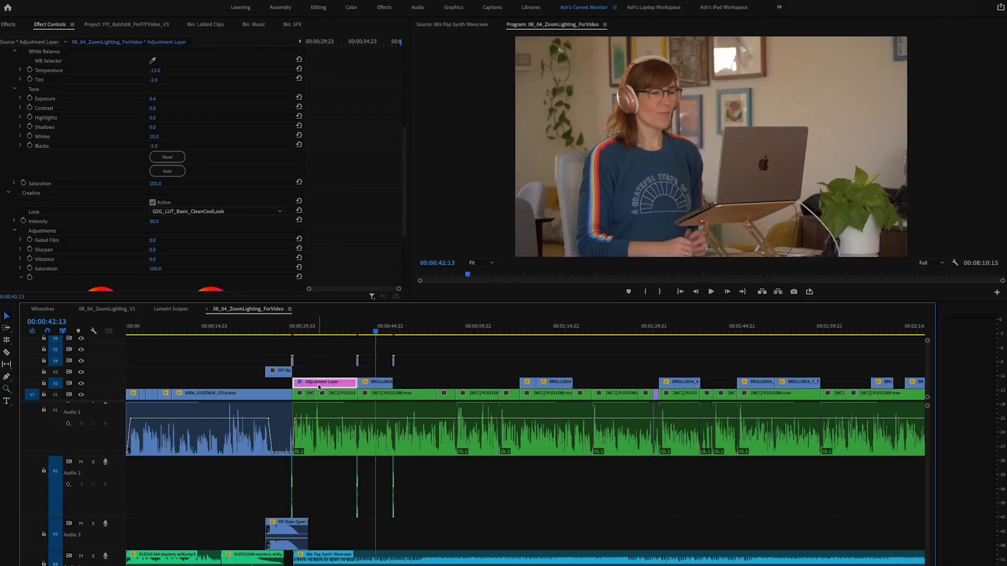
Duplicate the graded Adjustment Layer on V2 so the copy fills the gap between the first and second B-roll sections.
drag(318, 386, 418, 381)
click(419, 325)
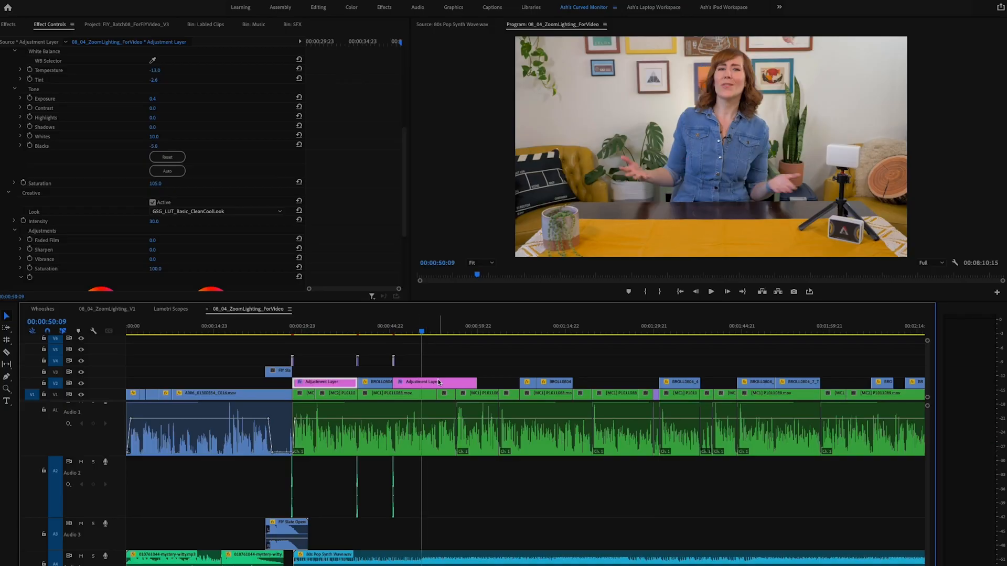
click(438, 382)
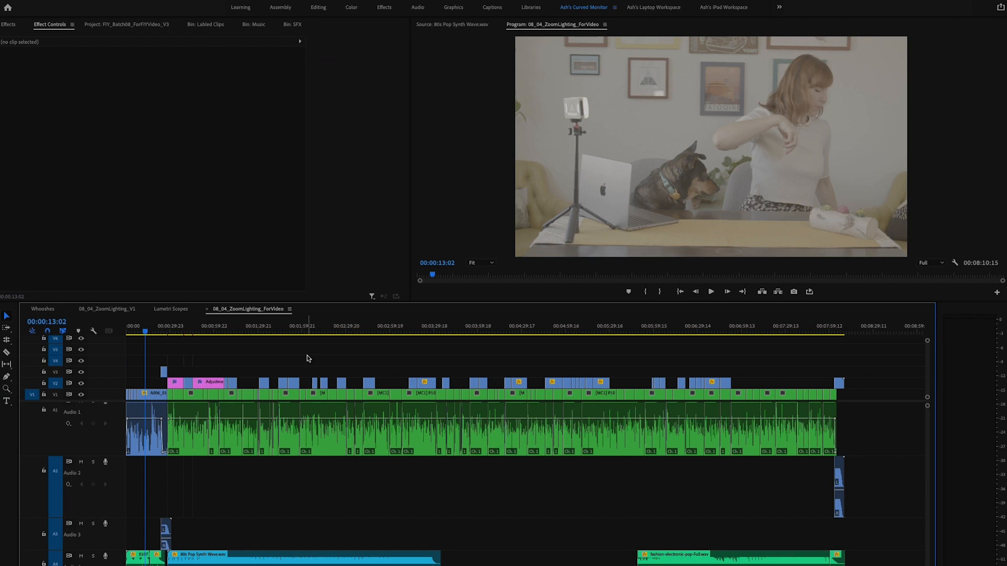
Switch to the 08_04_ZoomLighting_V1 sequence and move the playhead to 00:05:06:13.
click(166, 310)
click(114, 310)
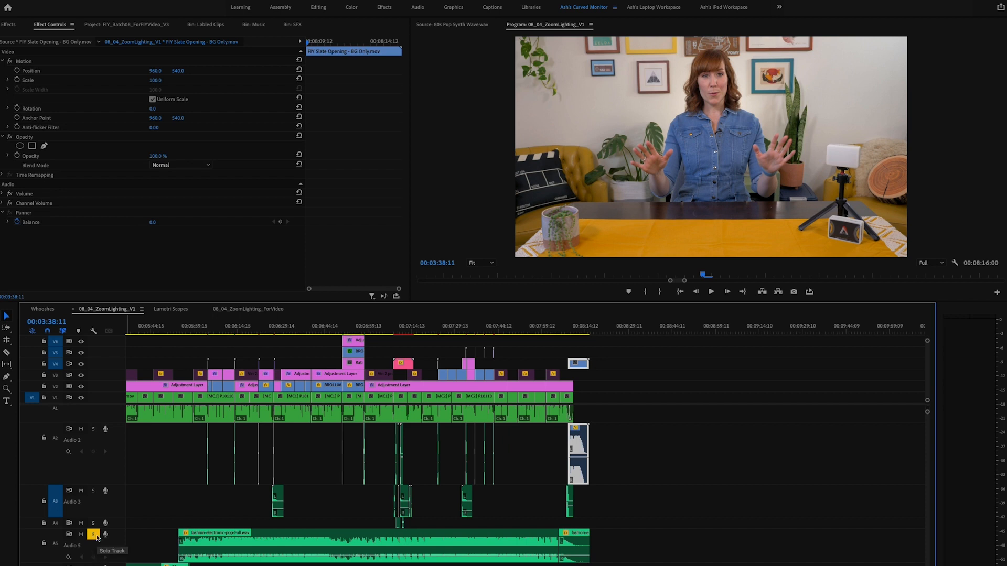
scroll(336, 355, up, 5)
click(298, 330)
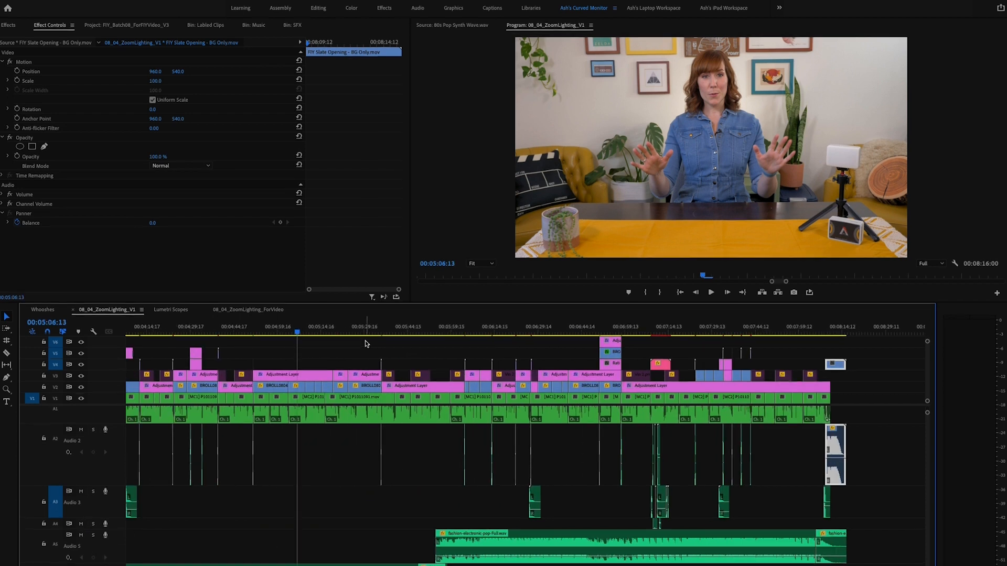
Start a media export of the sequence with the H.264 format and a 1920x1080 preset targeting 16 Mbps.
click(70, 4)
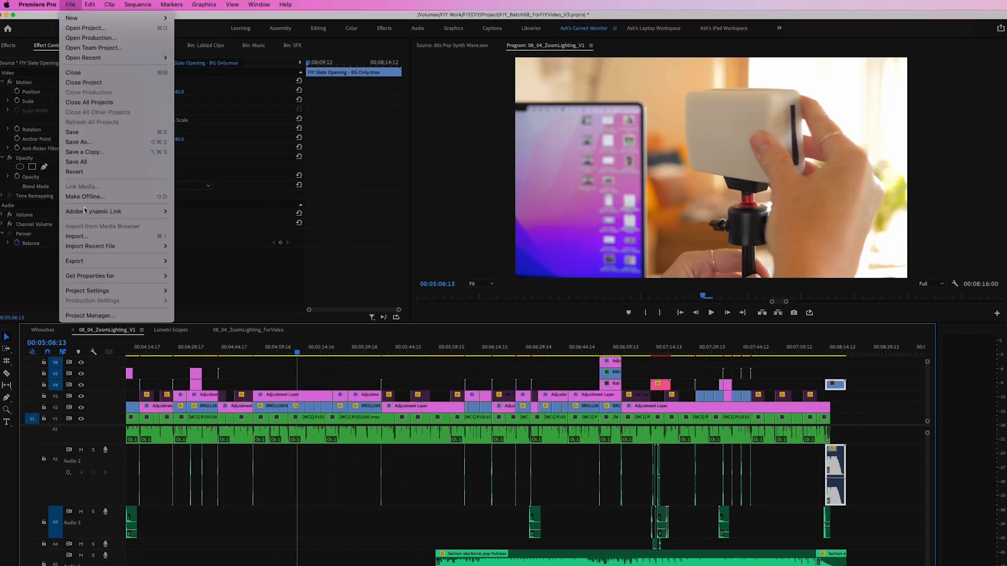
mouse_move(74, 263)
click(205, 262)
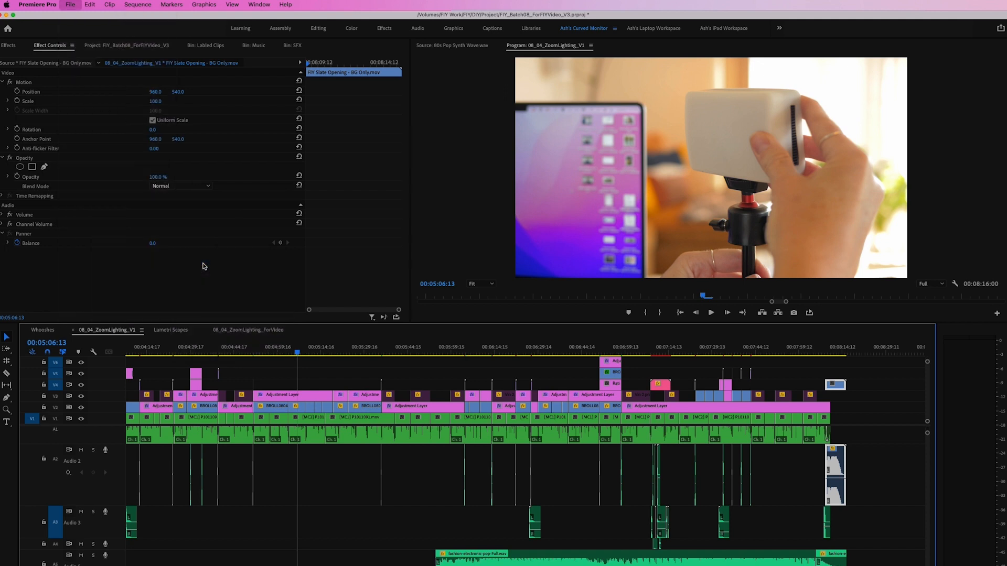
click(596, 110)
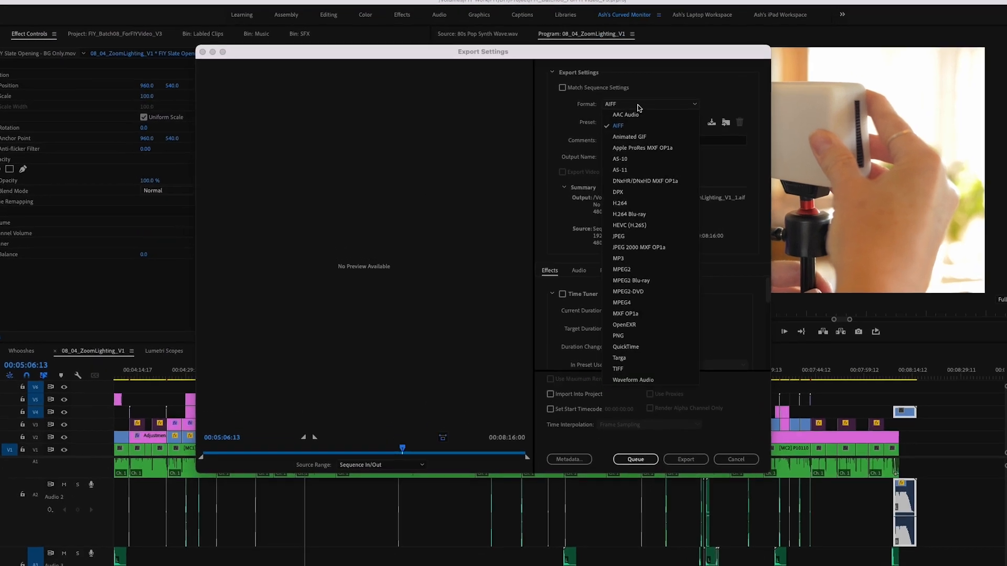
click(654, 207)
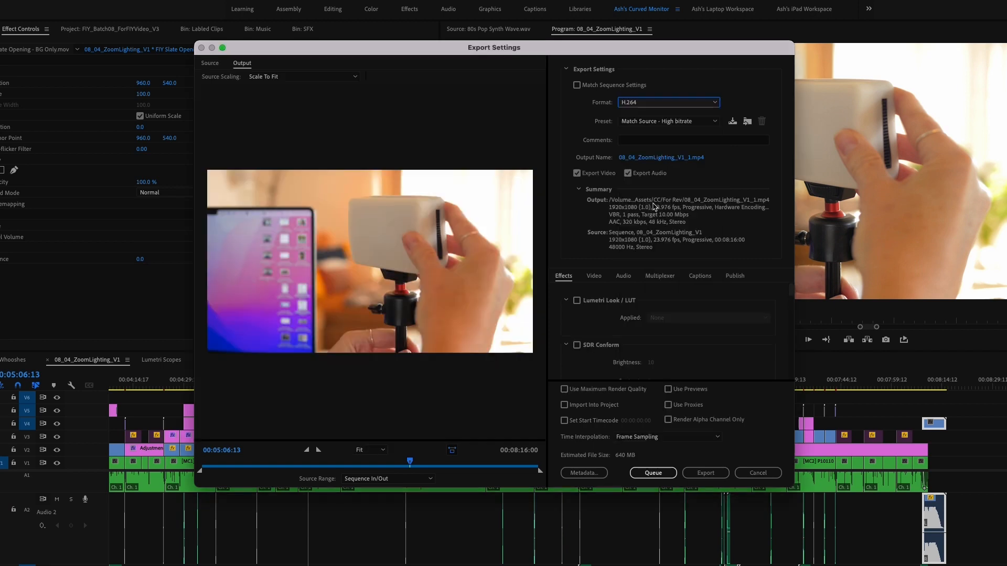
click(658, 121)
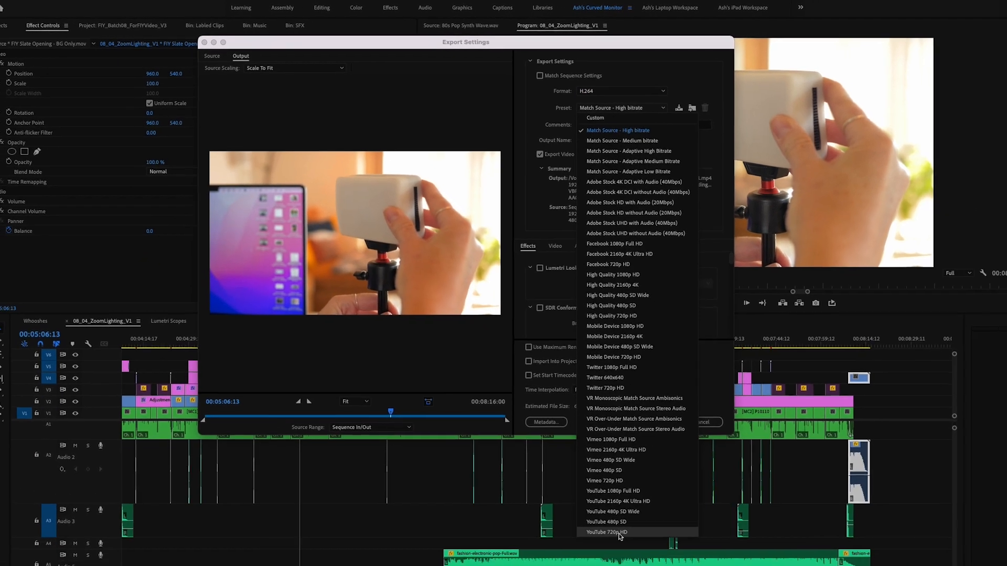
click(620, 473)
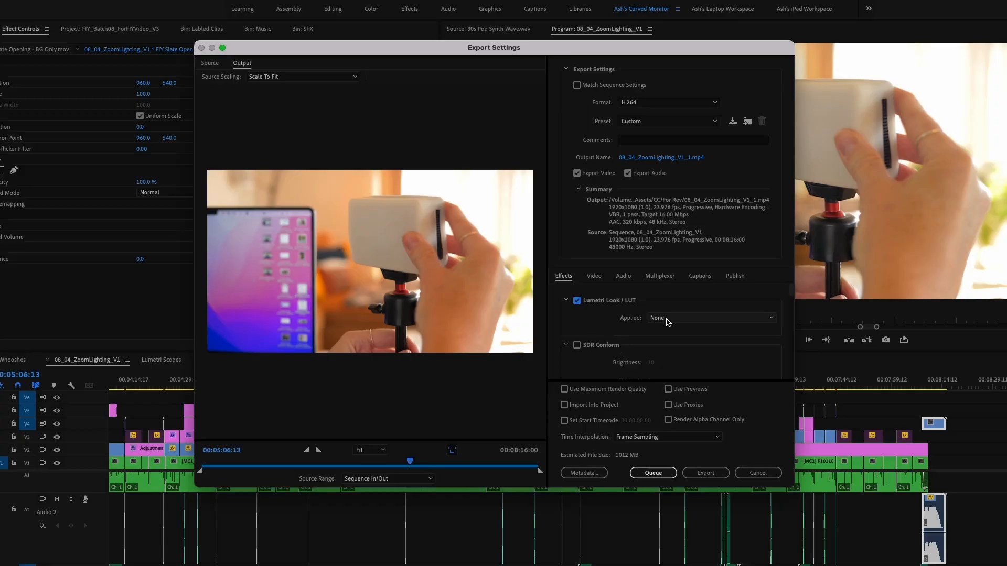
Enable the Lumetri Look / LUT export effect and apply QT Gamma Compensation.cube from the LUTs folder.
click(668, 318)
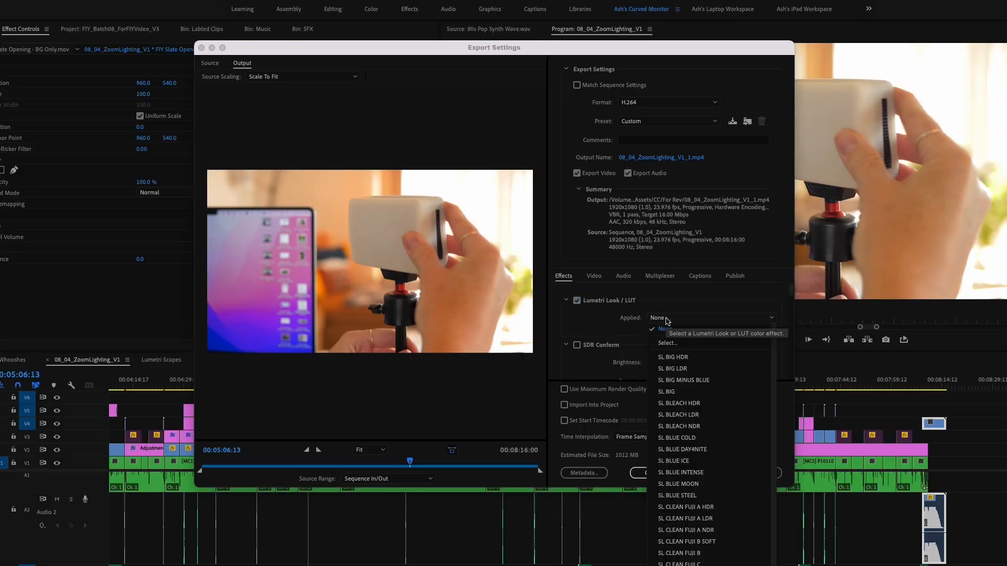
click(580, 306)
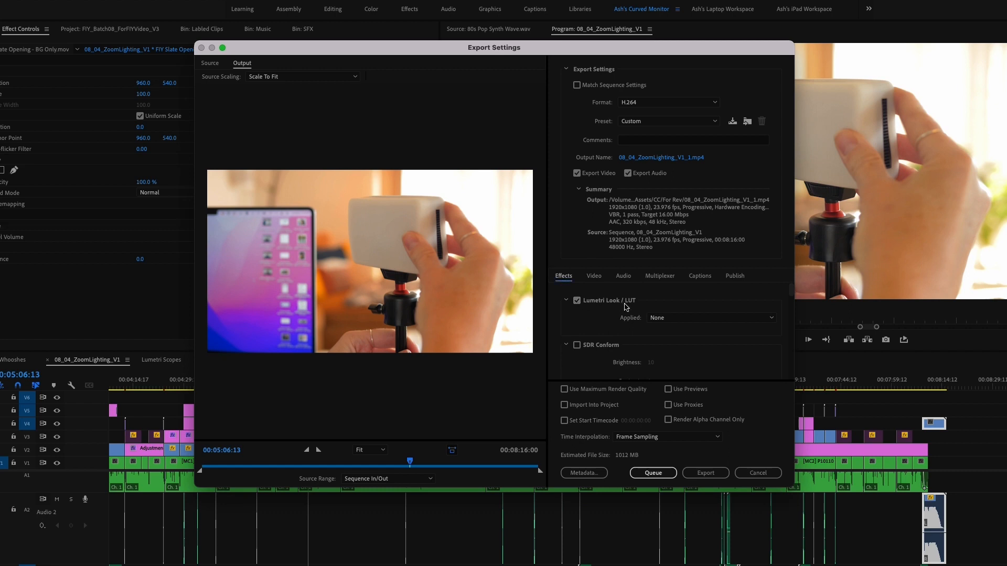
click(673, 321)
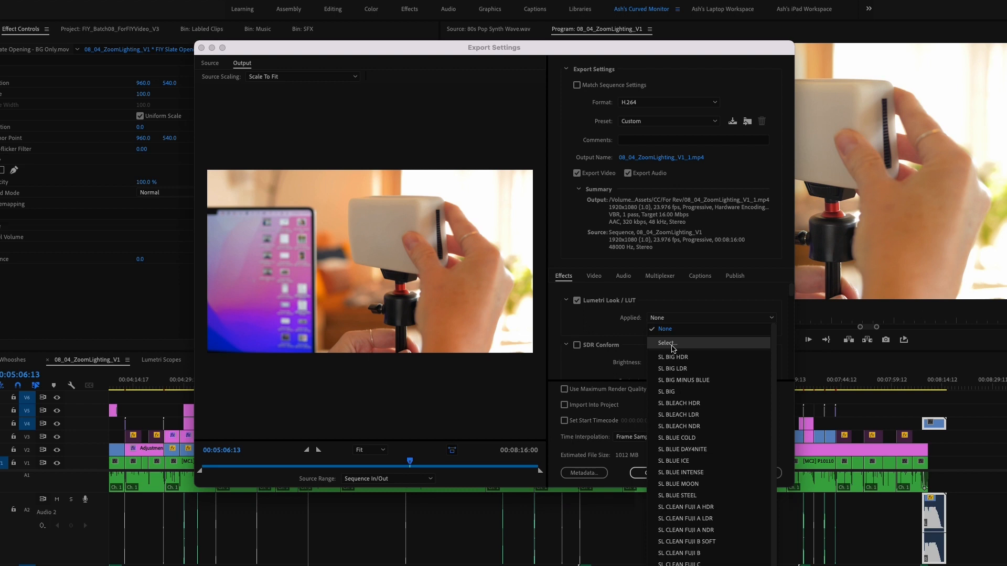
click(673, 343)
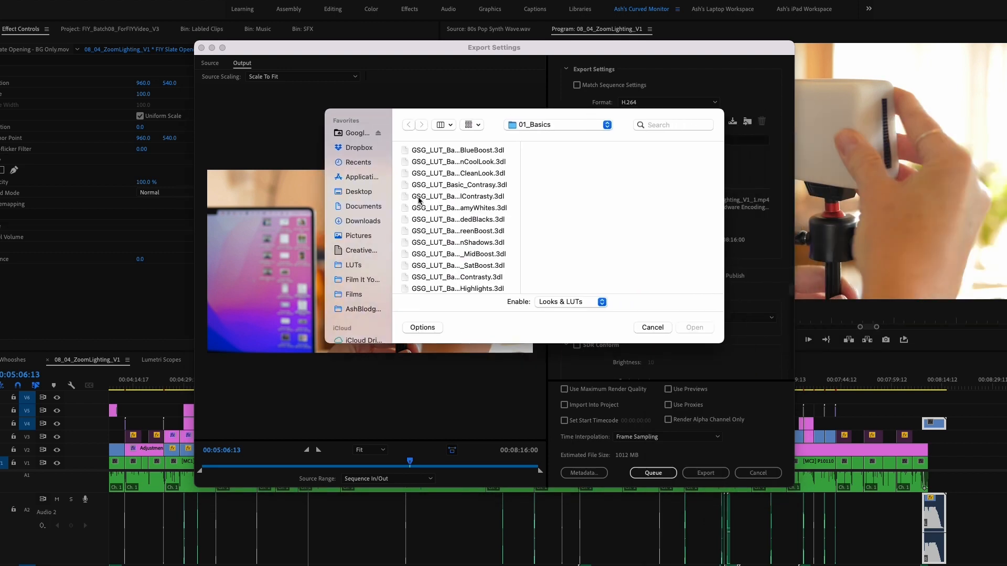
click(359, 269)
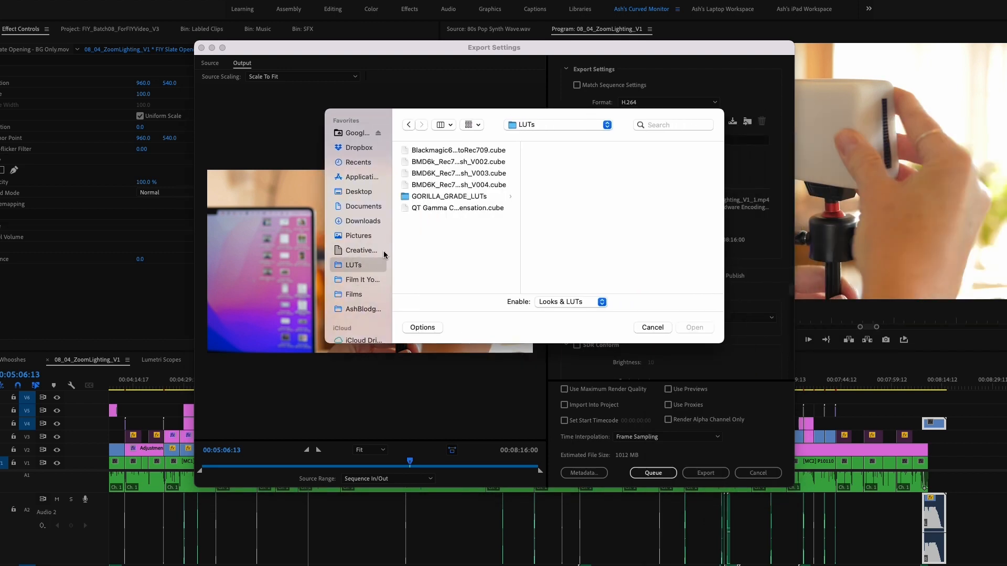
click(463, 209)
drag(520, 186, 578, 184)
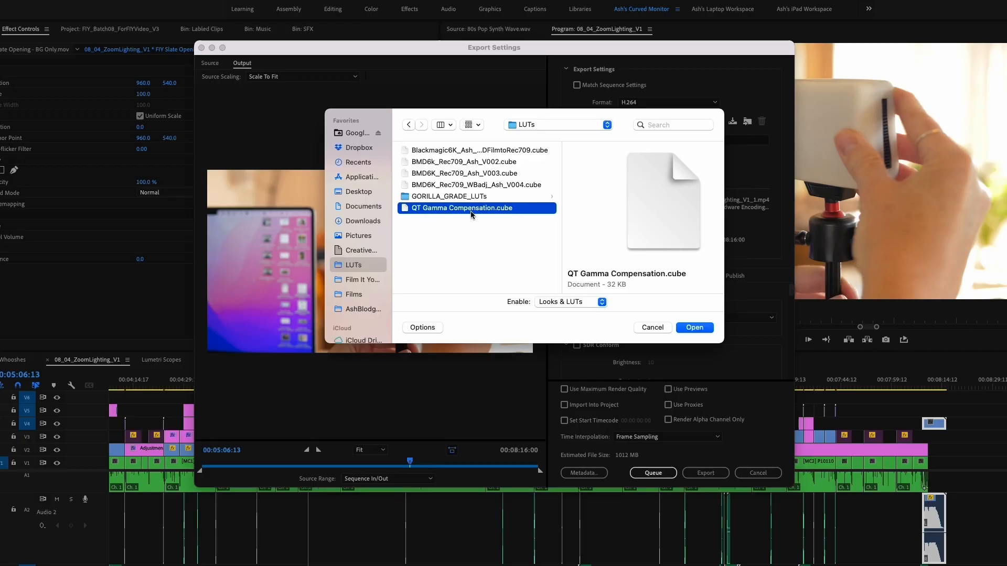
click(695, 328)
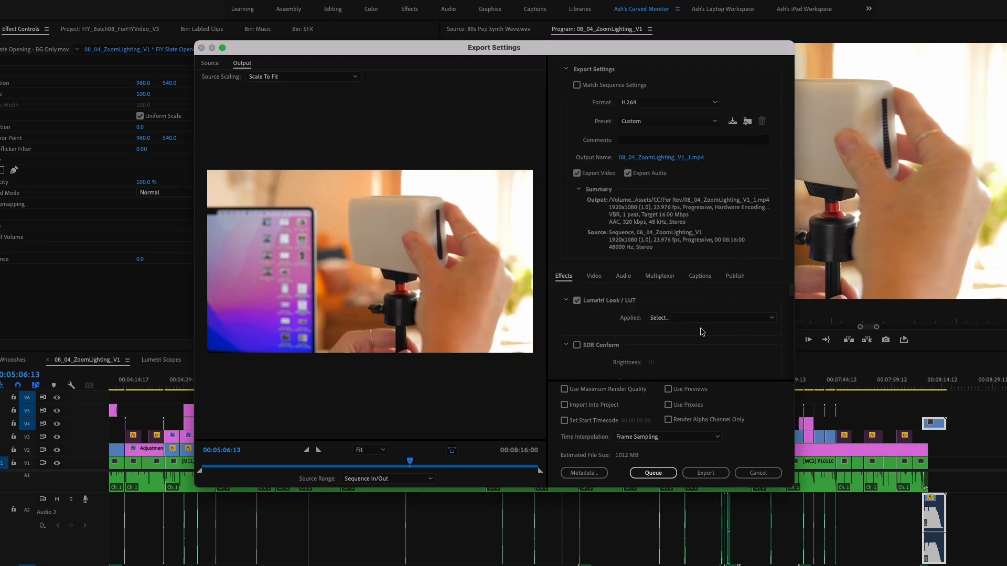